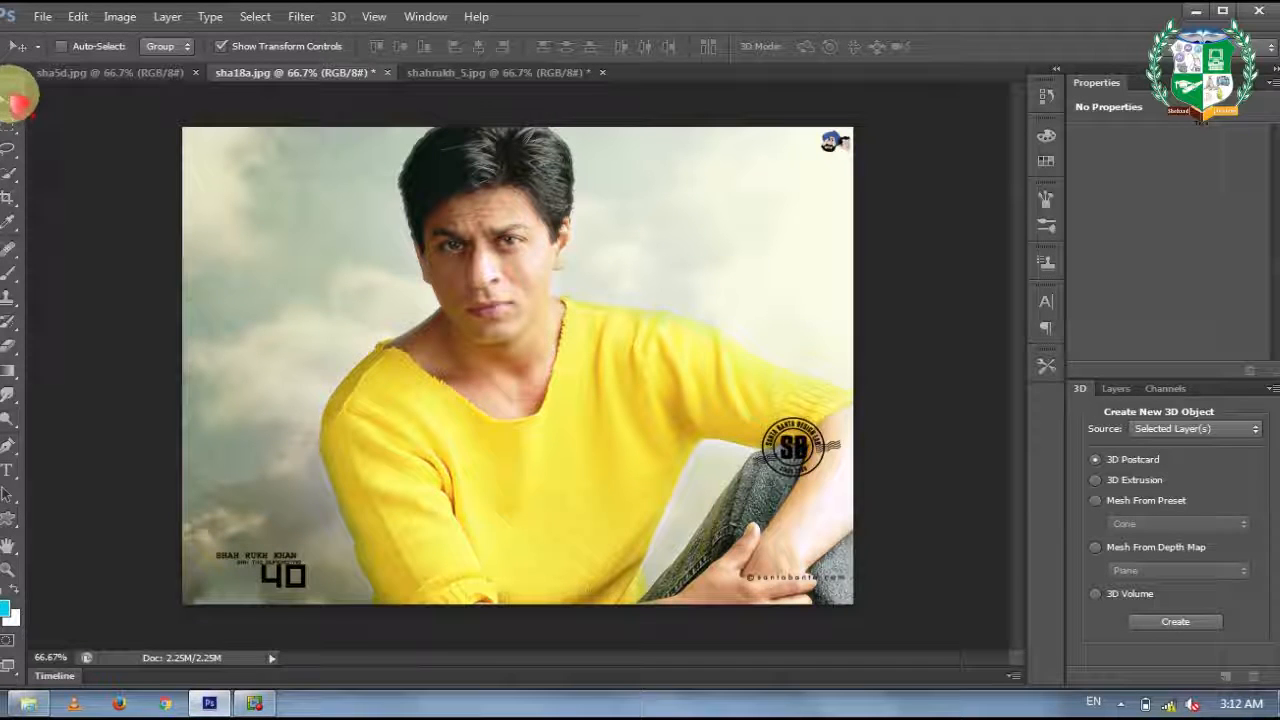
Activate the Move tool and add an empty layer above the background of sha18a.jpg.
{"action": "left_click", "coordinate": [24, 130]}
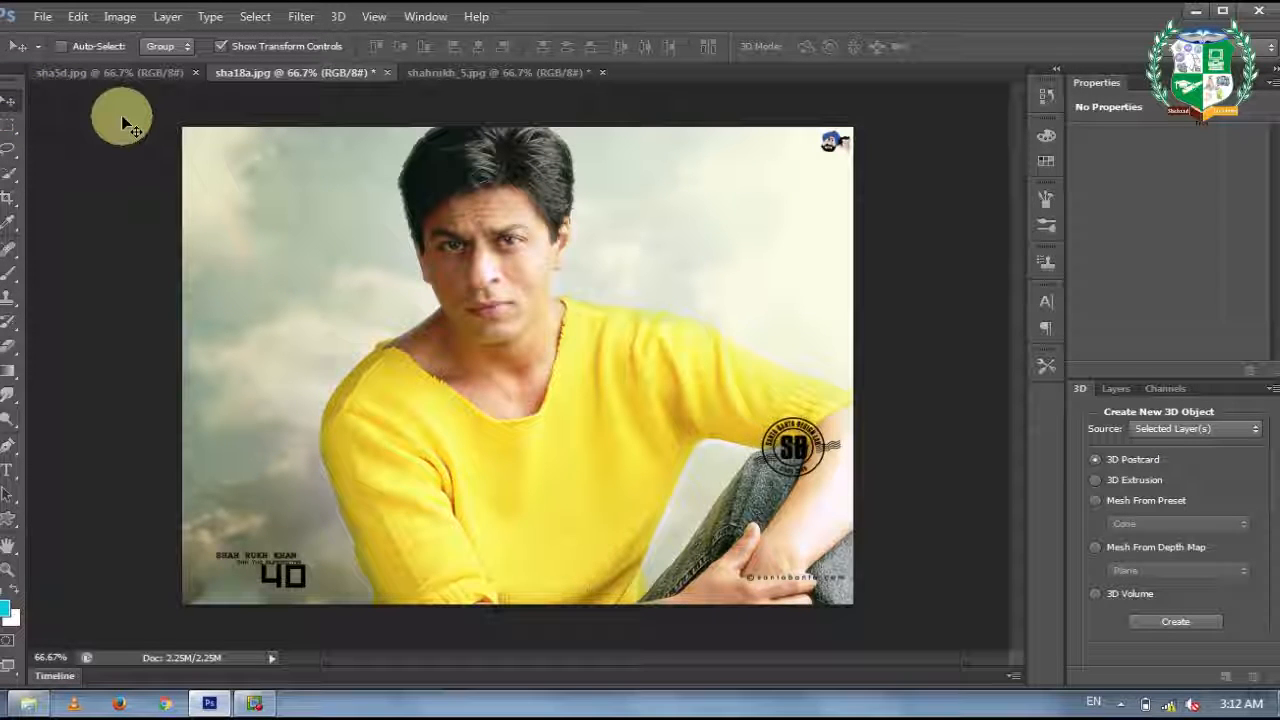
{"action": "left_click", "coordinate": [70, 52]}
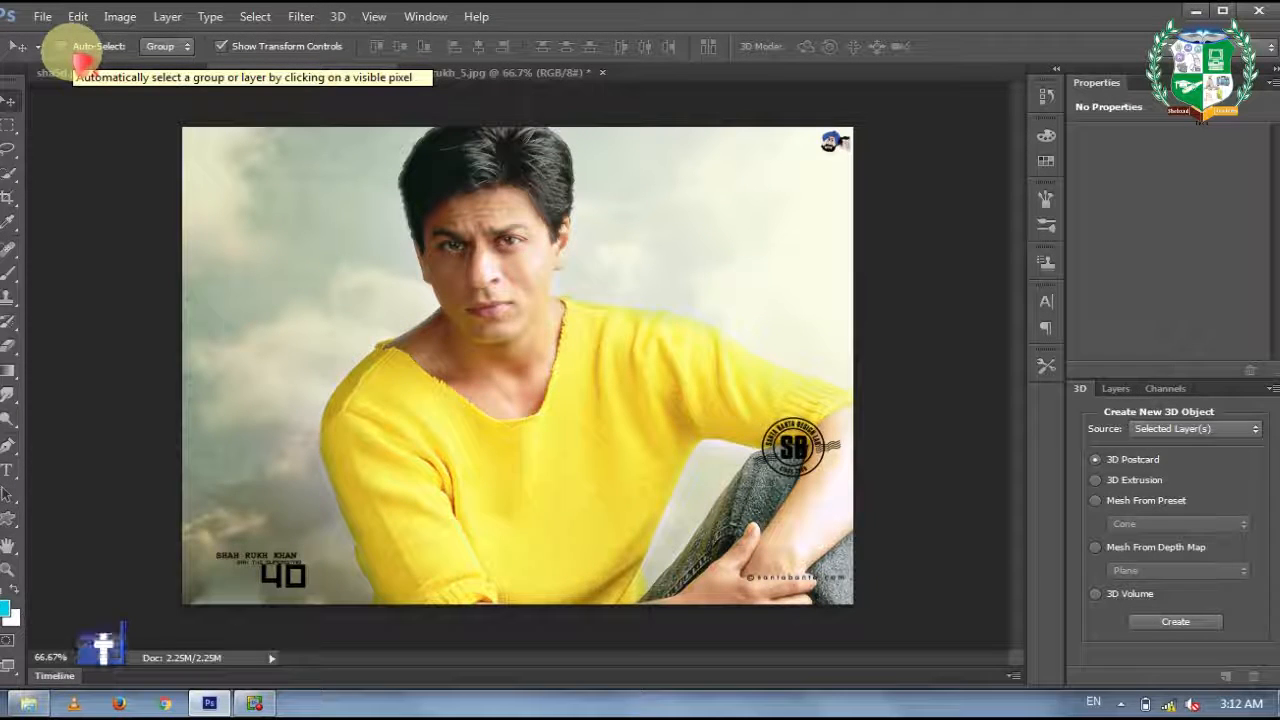
{"action": "left_click", "coordinate": [1117, 388]}
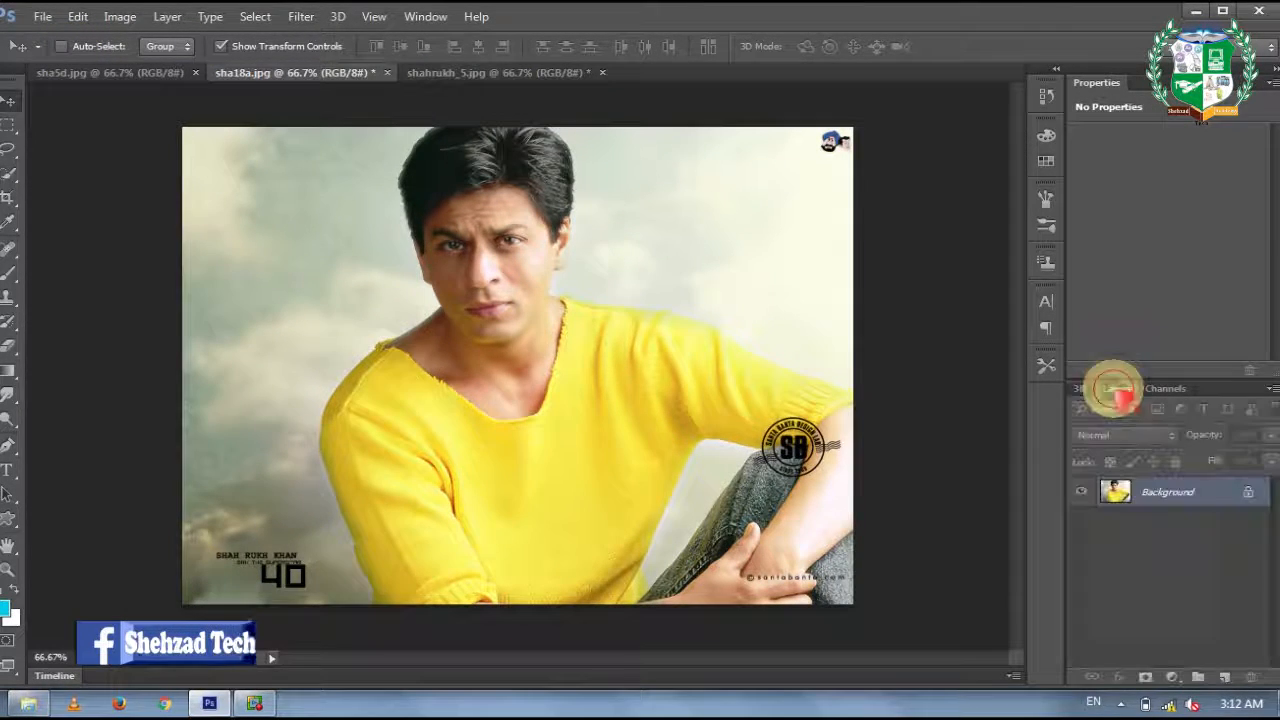
{"action": "left_click", "coordinate": [1224, 680]}
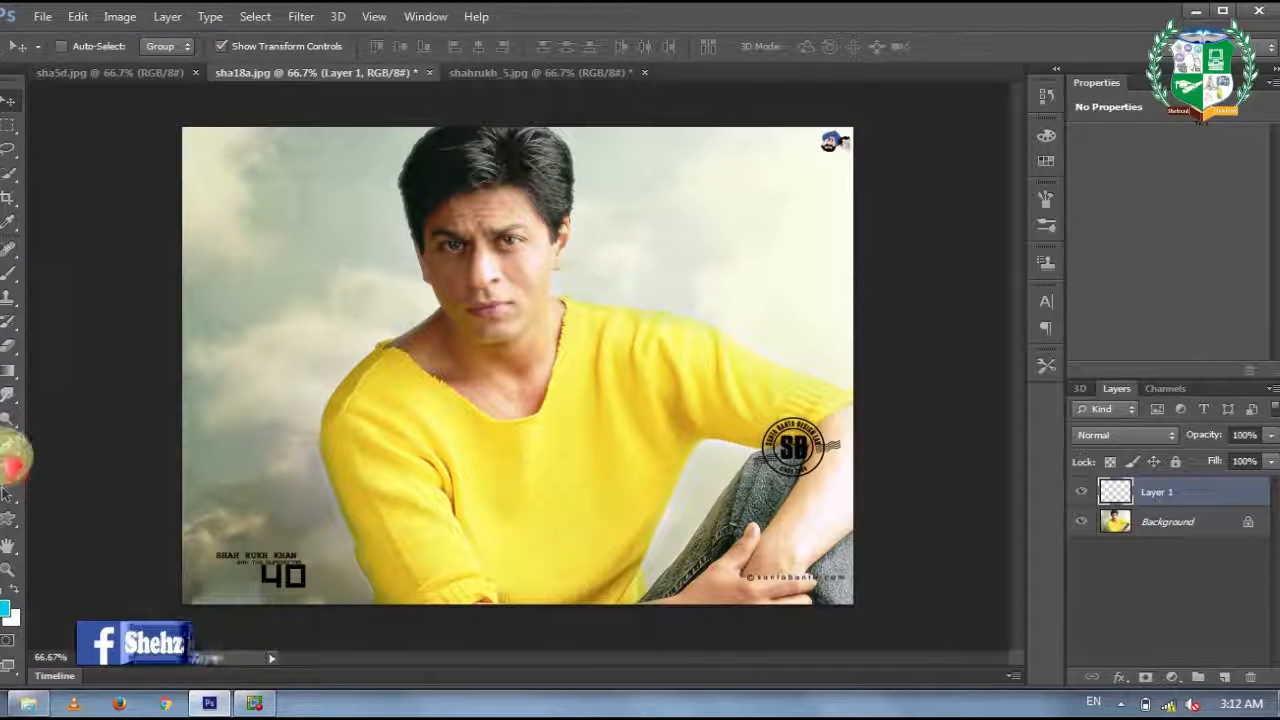
Paint a soft cyan blob beside the man's head with a 125 px brush at 100% opacity.
{"action": "left_click", "coordinate": [8, 270]}
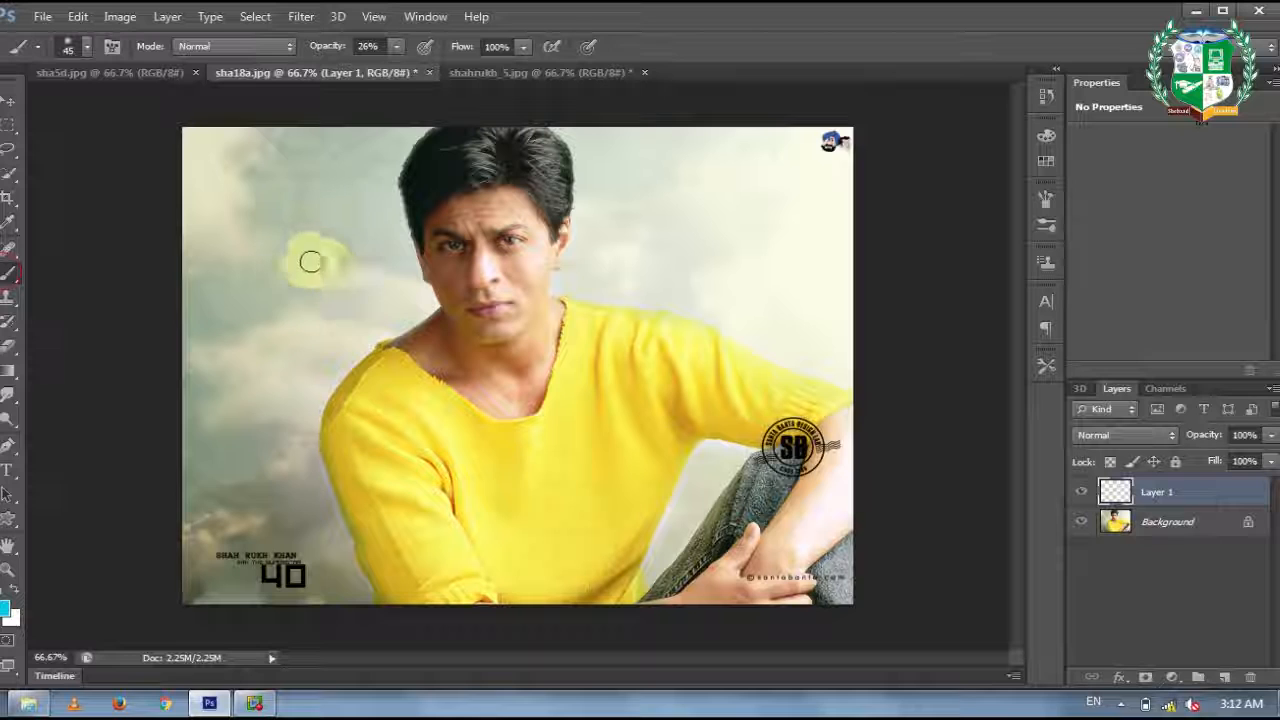
{"action": "key", "text": "bracketright"}
{"action": "key", "text": "bracketright"}
{"action": "key", "text": "bracketright"}
{"action": "key", "text": "bracketright"}
{"action": "key", "text": "bracketright"}
{"action": "key", "text": "bracketright"}
{"action": "key", "text": "bracketright"}
{"action": "mouse_move", "coordinate": [306, 250]}
{"action": "left_mouse_down"}
{"action": "mouse_move", "coordinate": [292, 296]}
{"action": "mouse_move", "coordinate": [293, 229]}
{"action": "mouse_move", "coordinate": [283, 255]}
{"action": "mouse_move", "coordinate": [333, 253]}
{"action": "mouse_move", "coordinate": [318, 215]}
{"action": "left_mouse_up"}
{"action": "left_click_drag", "start_coordinate": [397, 47], "coordinate": [480, 67]}
{"action": "mouse_move", "coordinate": [268, 203]}
{"action": "left_mouse_down"}
{"action": "mouse_move", "coordinate": [293, 287]}
{"action": "mouse_move", "coordinate": [289, 332]}
{"action": "mouse_move", "coordinate": [333, 217]}
{"action": "mouse_move", "coordinate": [274, 257]}
{"action": "left_mouse_up"}
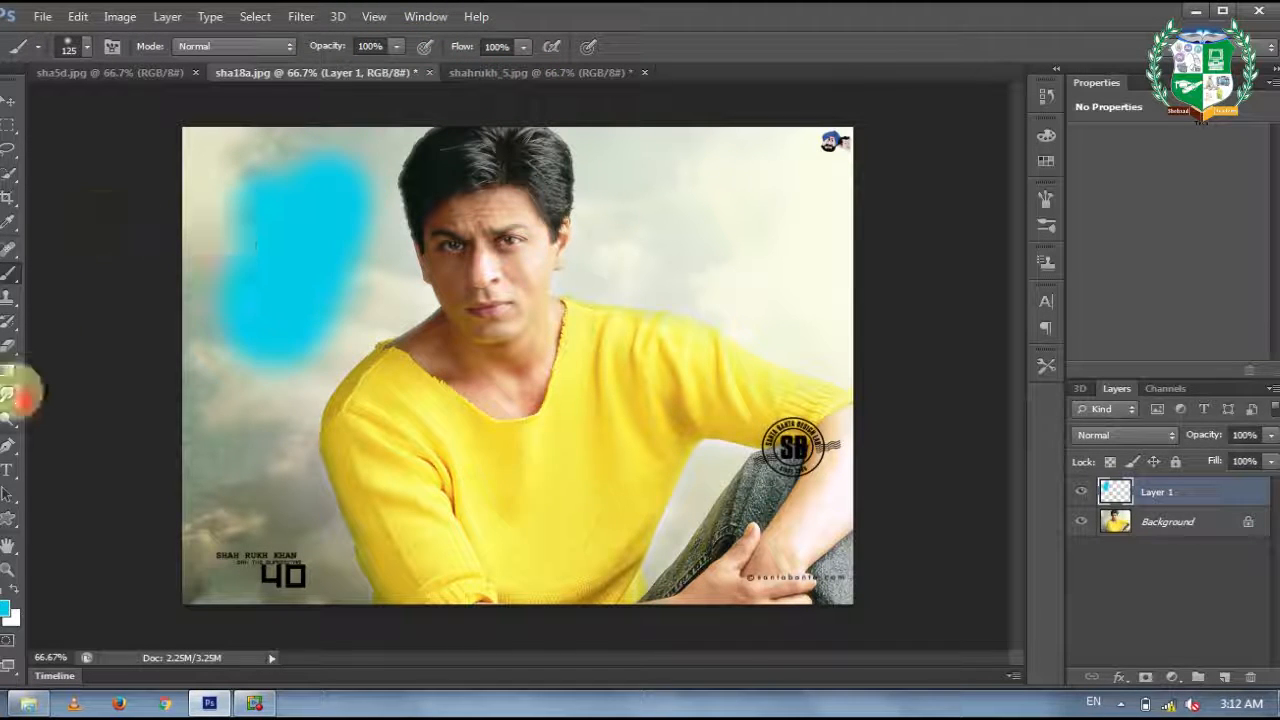
Draw a snail custom shape about 226 by 218 px beside the man's neck, with cyan fill and 50 pt black stroke.
{"action": "left_click", "coordinate": [8, 518]}
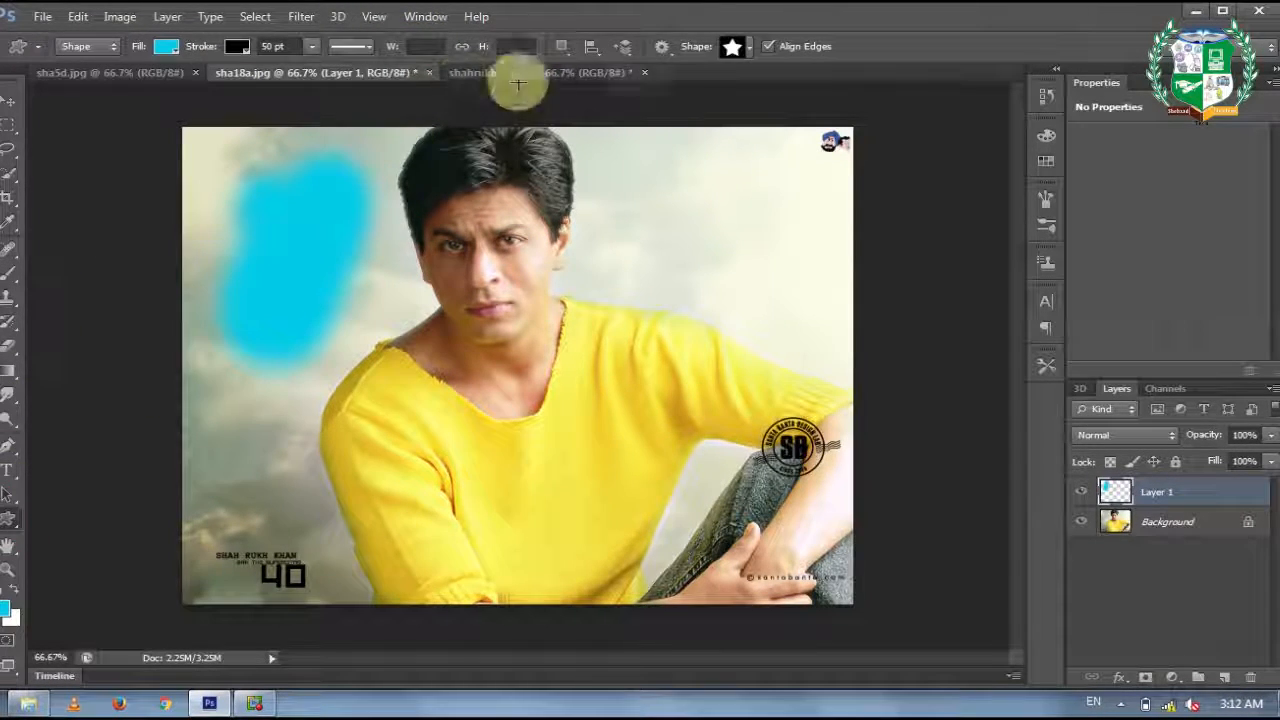
{"action": "left_click", "coordinate": [745, 47]}
{"action": "left_click", "coordinate": [751, 118]}
{"action": "left_click_drag", "start_coordinate": [548, 237], "coordinate": [692, 372]}
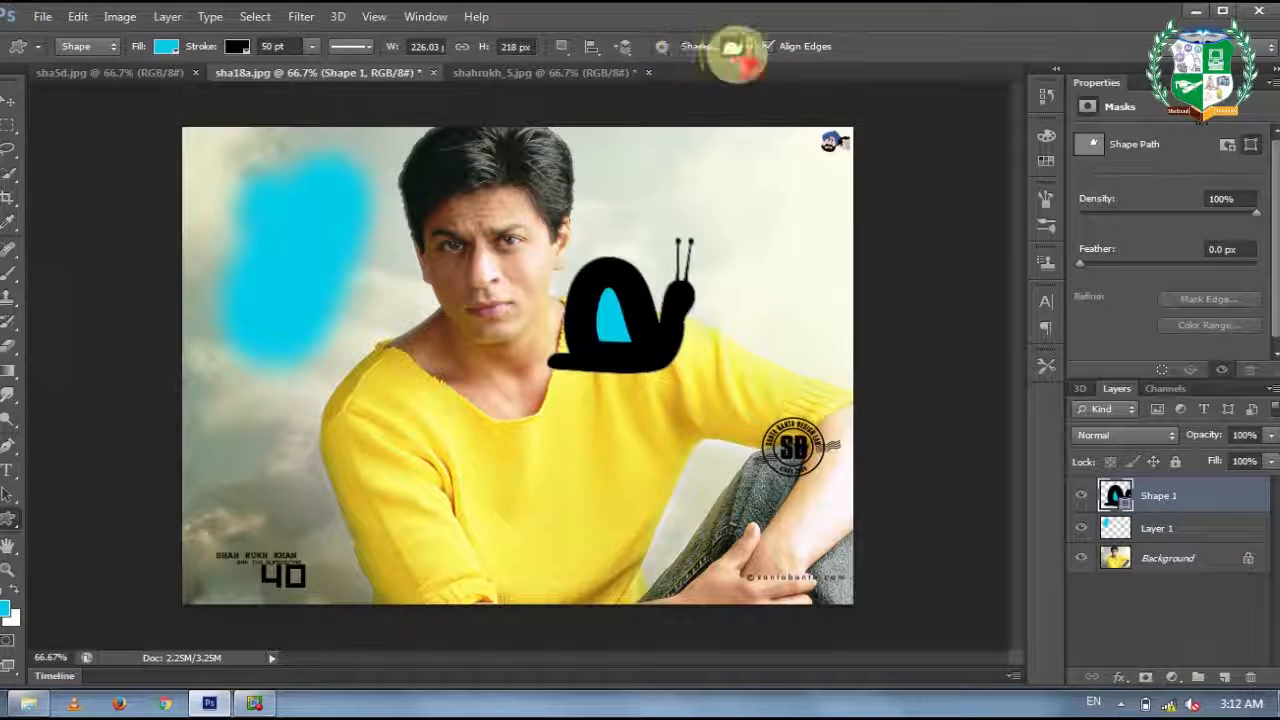
Draw an arrow custom shape about 255 by 151 px over the yellow sweater's sleeve.
{"action": "left_click", "coordinate": [748, 48]}
{"action": "left_click", "coordinate": [733, 176]}
{"action": "left_click", "coordinate": [281, 479]}
{"action": "left_click", "coordinate": [423, 547]}
{"action": "left_click_drag", "start_coordinate": [350, 454], "coordinate": [517, 550]}
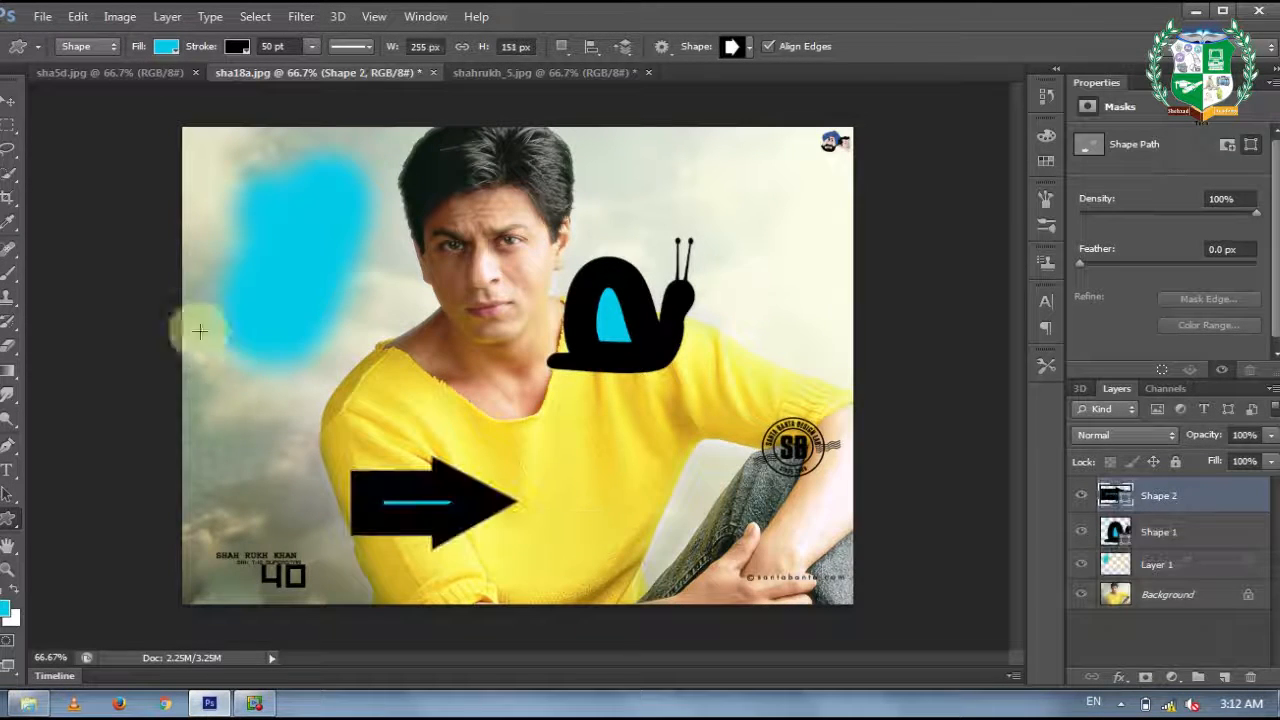
Select the snail directly on the canvas with the Move tool and move it to the image's upper-right corner.
{"action": "left_click", "coordinate": [10, 100]}
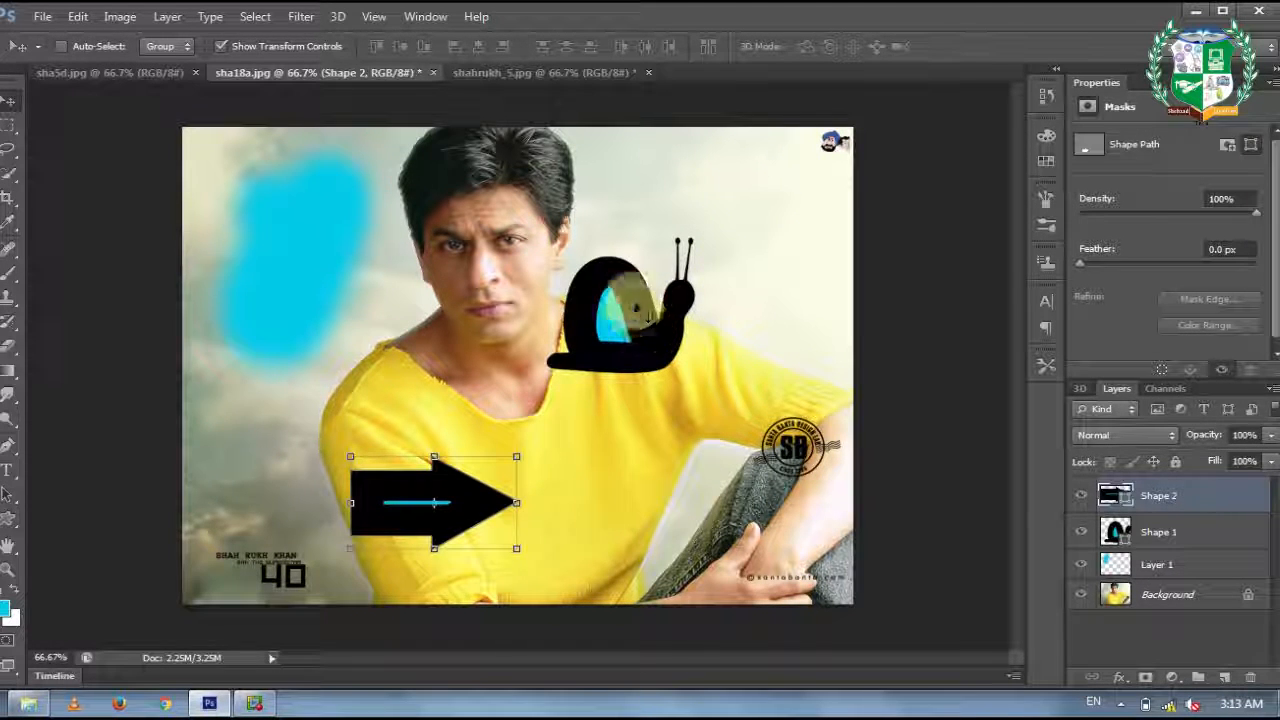
{"action": "left_click", "coordinate": [618, 342], "text": "ctrl"}
{"action": "left_click_drag", "start_coordinate": [618, 342], "coordinate": [757, 233]}
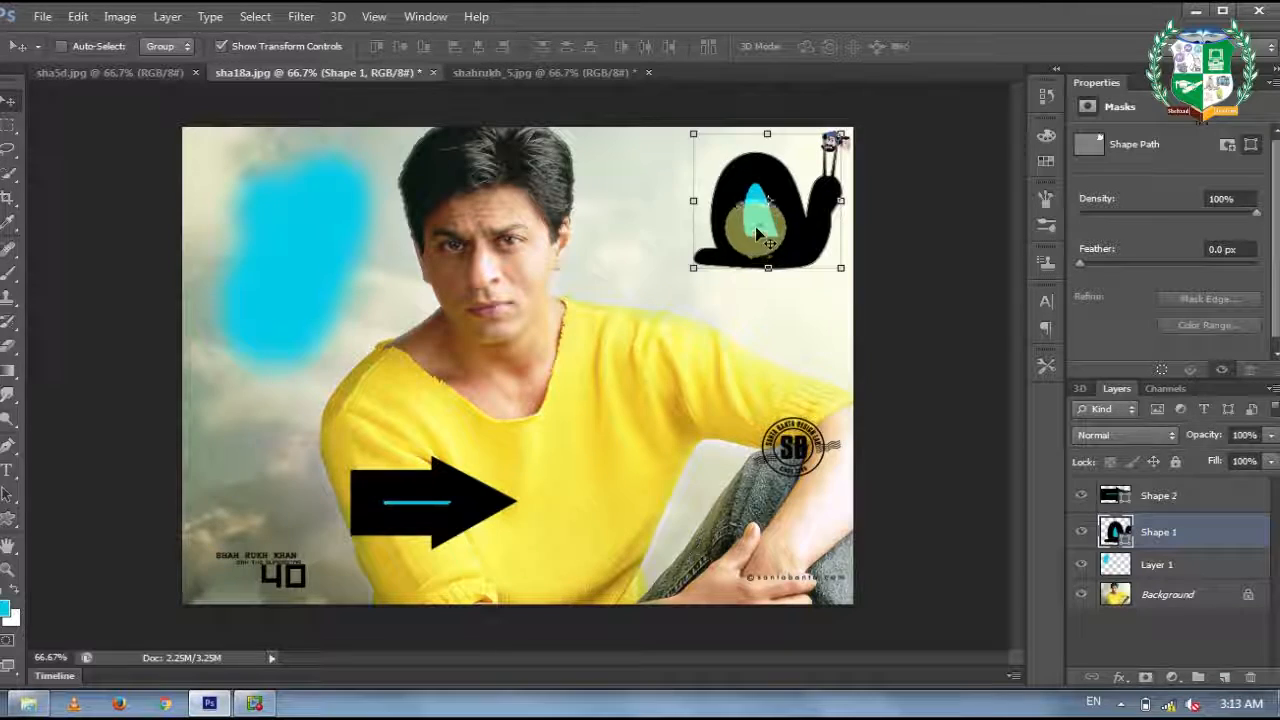
Select the arrow shape directly on the canvas and move it up and right onto the sweater's shoulder area.
{"action": "left_click", "coordinate": [428, 500], "text": "ctrl"}
{"action": "key", "text": "ctrl+t"}
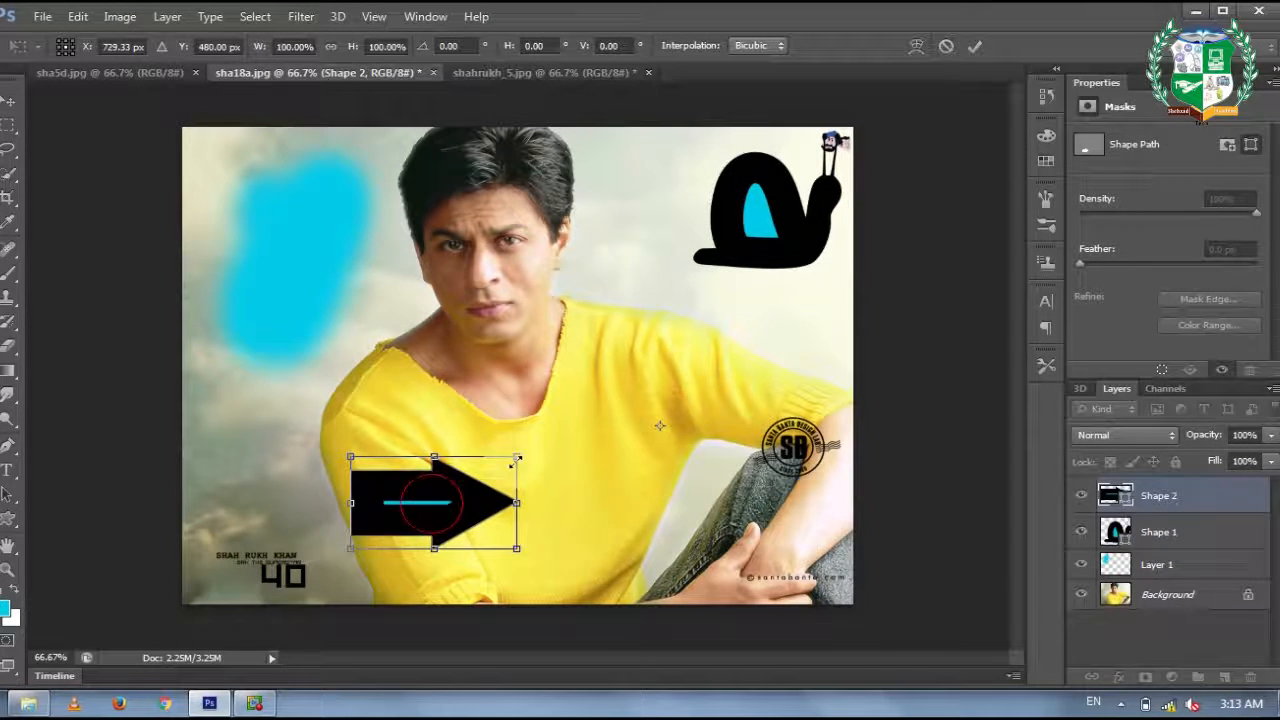
{"action": "left_click_drag", "start_coordinate": [430, 497], "coordinate": [633, 378]}
{"action": "key", "text": "Return"}
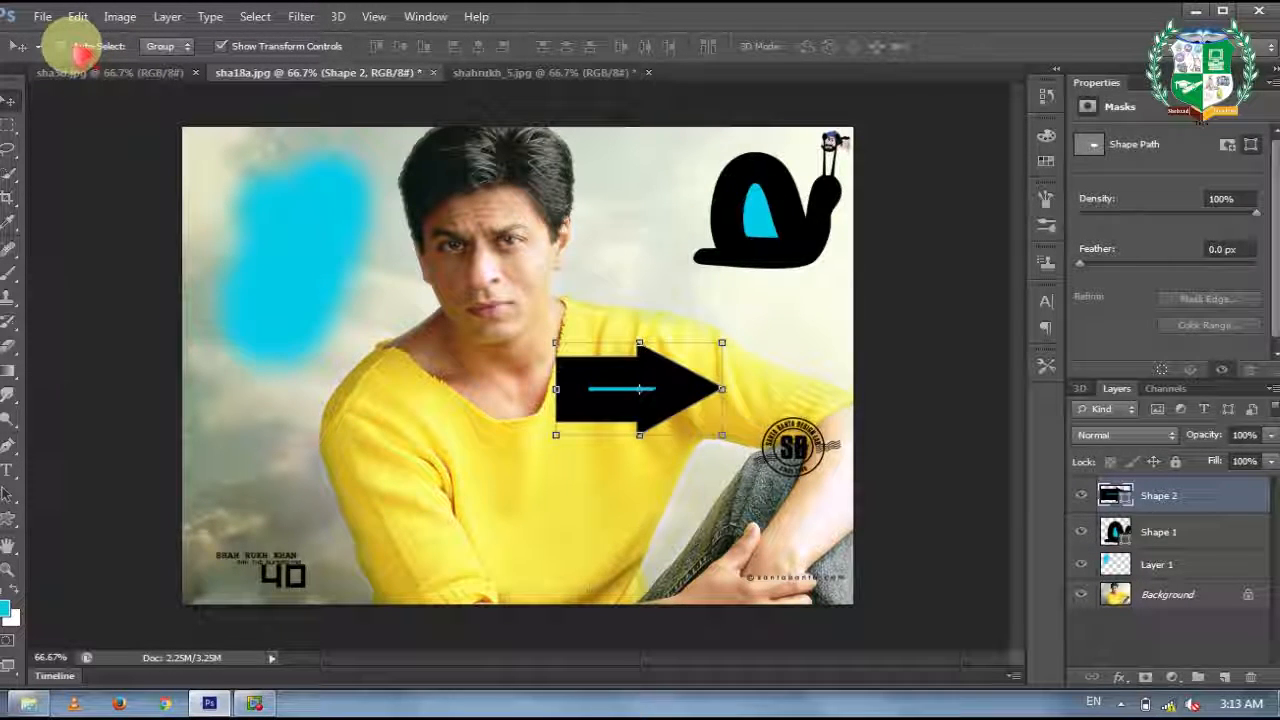
Enable Auto-Select and reposition the snail over the face, the arrow near the upper right and the cyan blob on the sweater.
{"action": "left_click", "coordinate": [64, 46]}
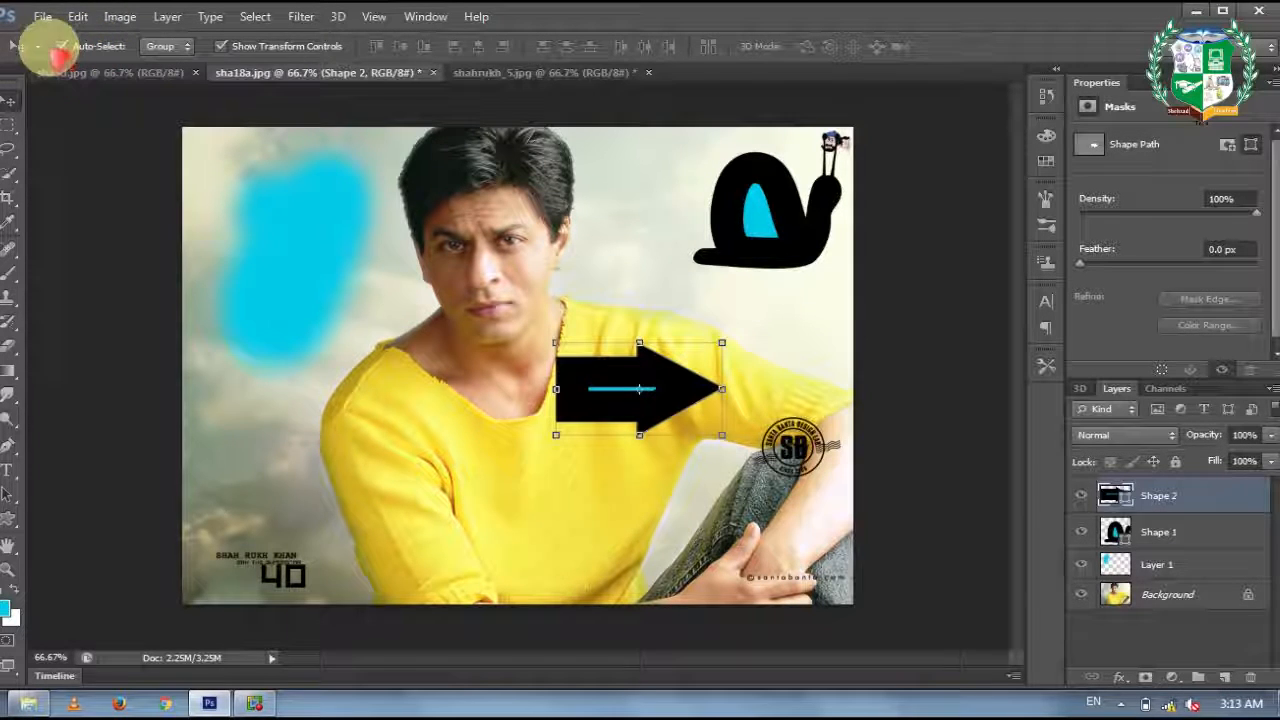
{"action": "left_click_drag", "start_coordinate": [757, 210], "coordinate": [452, 227]}
{"action": "left_click_drag", "start_coordinate": [596, 360], "coordinate": [678, 186]}
{"action": "left_click_drag", "start_coordinate": [314, 271], "coordinate": [643, 458]}
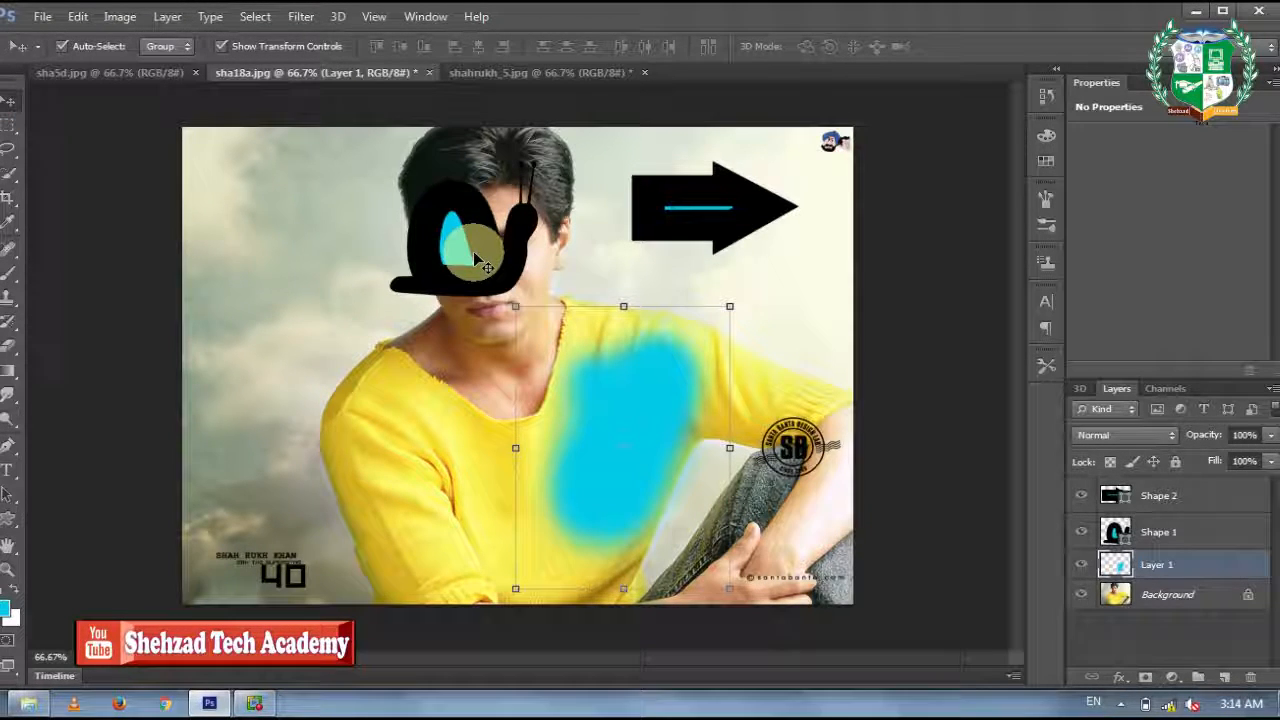
Switch to the file explorer and open phamplet 2018.psd from the Psd folder inside the ICEL folder on drive D.
{"action": "left_click", "coordinate": [28, 703]}
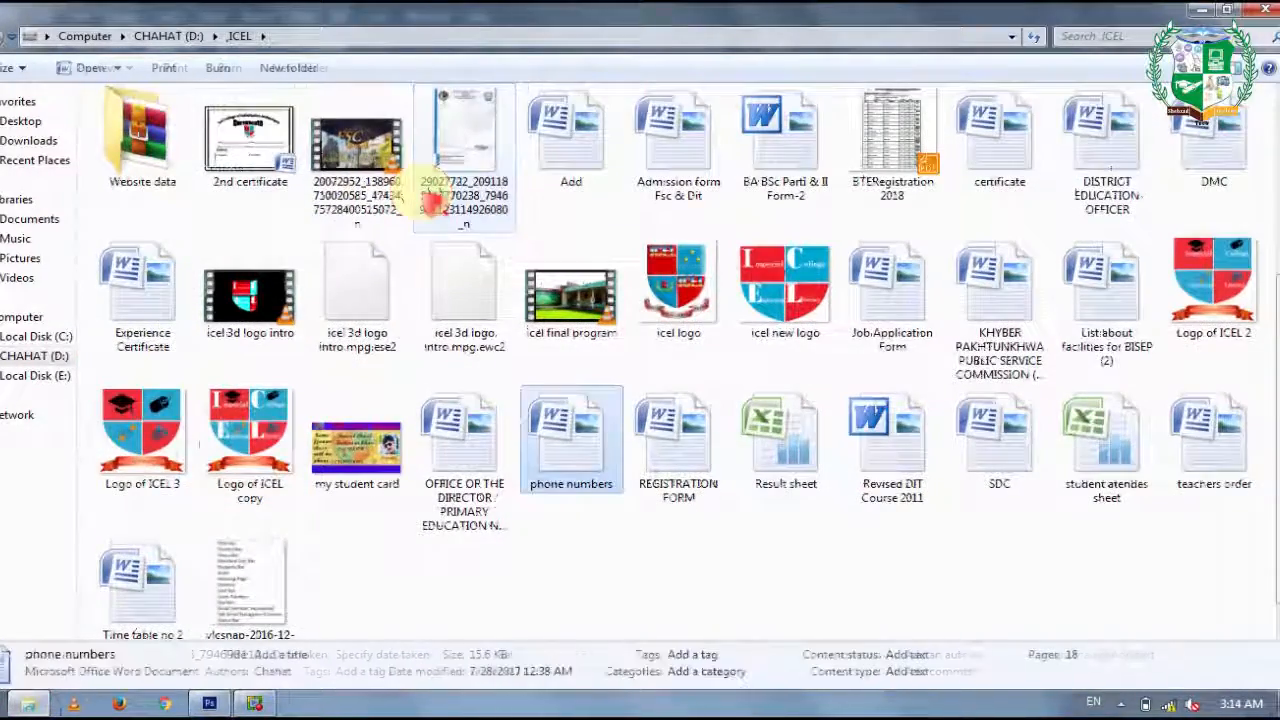
{"action": "key", "text": "p"}
{"action": "key", "text": "p"}
{"action": "key", "text": "p"}
{"action": "key", "text": "p"}
{"action": "key", "text": "p"}
{"action": "key", "text": "p"}
{"action": "key", "text": "p"}
{"action": "key", "text": "p"}
{"action": "key", "text": "Return"}
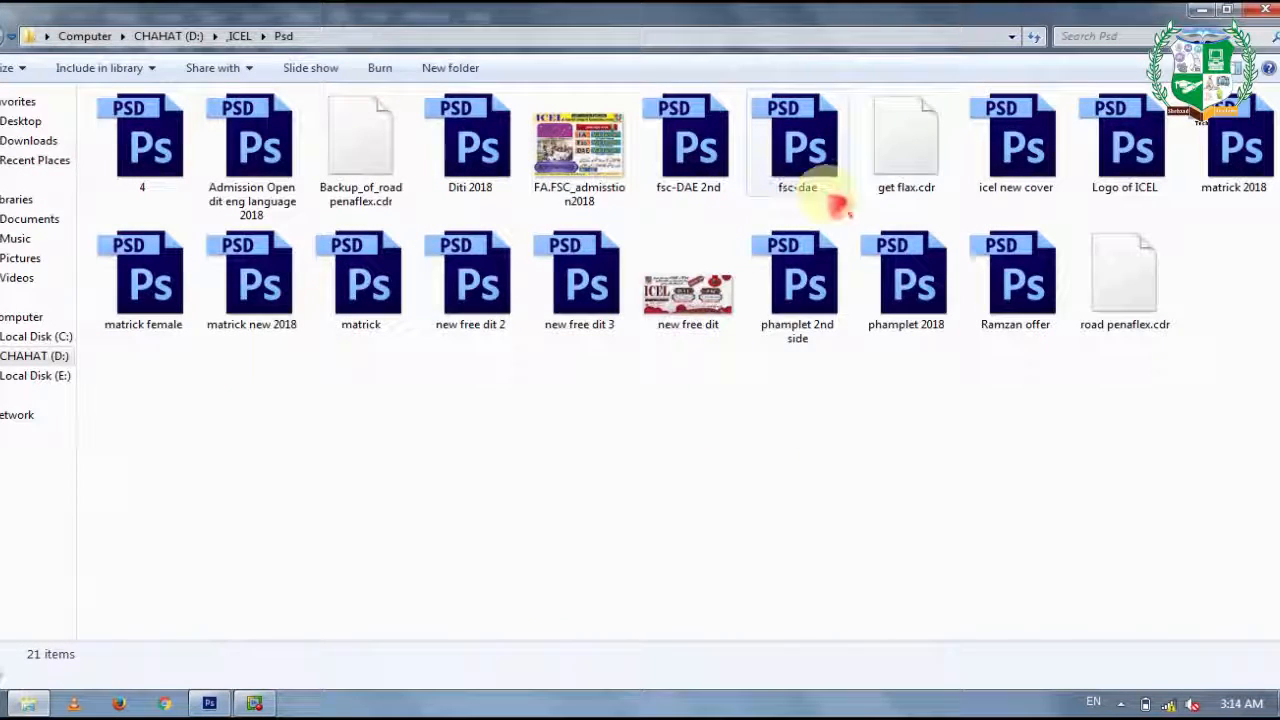
{"action": "left_click_drag", "start_coordinate": [900, 277], "coordinate": [870, 75]}
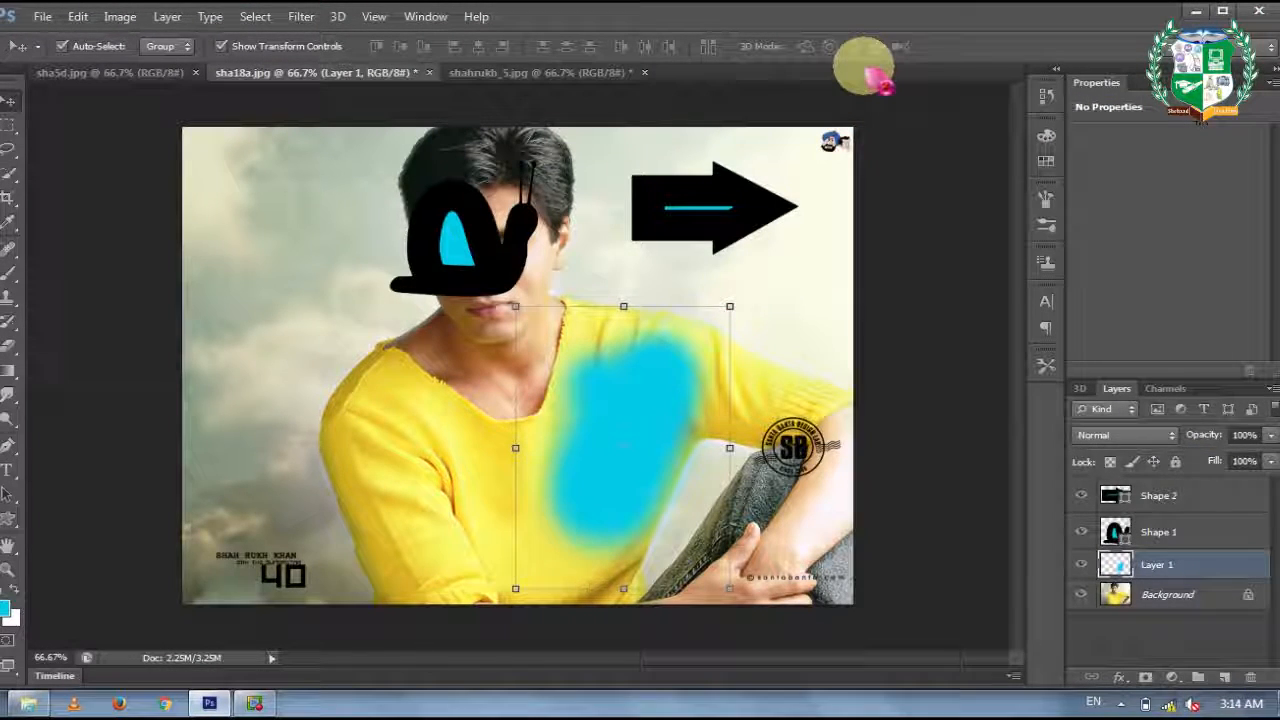
{"action": "left_click_drag", "start_coordinate": [870, 75], "coordinate": [870, 75]}
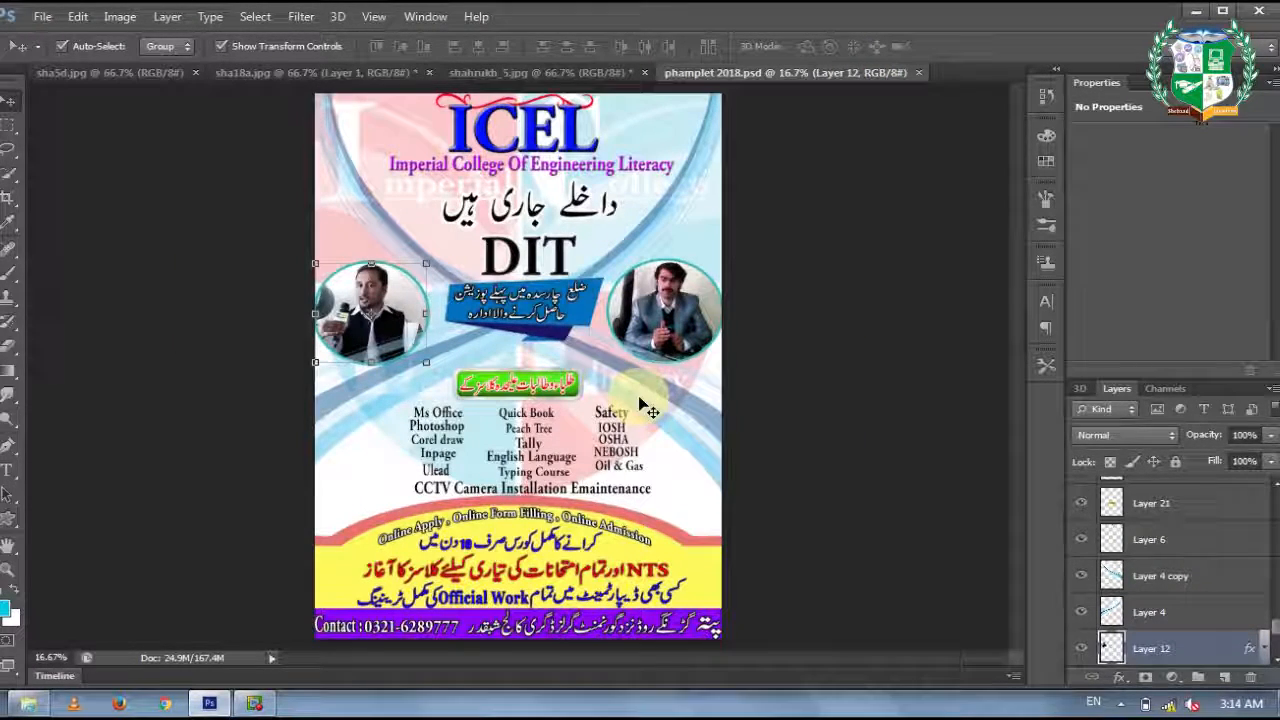
Move the green banner in the pamphlet slightly to the right.
{"action": "mouse_move", "coordinate": [533, 394]}
{"action": "left_mouse_down"}
{"action": "mouse_move", "coordinate": [642, 358]}
{"action": "mouse_move", "coordinate": [546, 394]}
{"action": "left_mouse_up"}
{"action": "key", "text": "ctrl+t"}
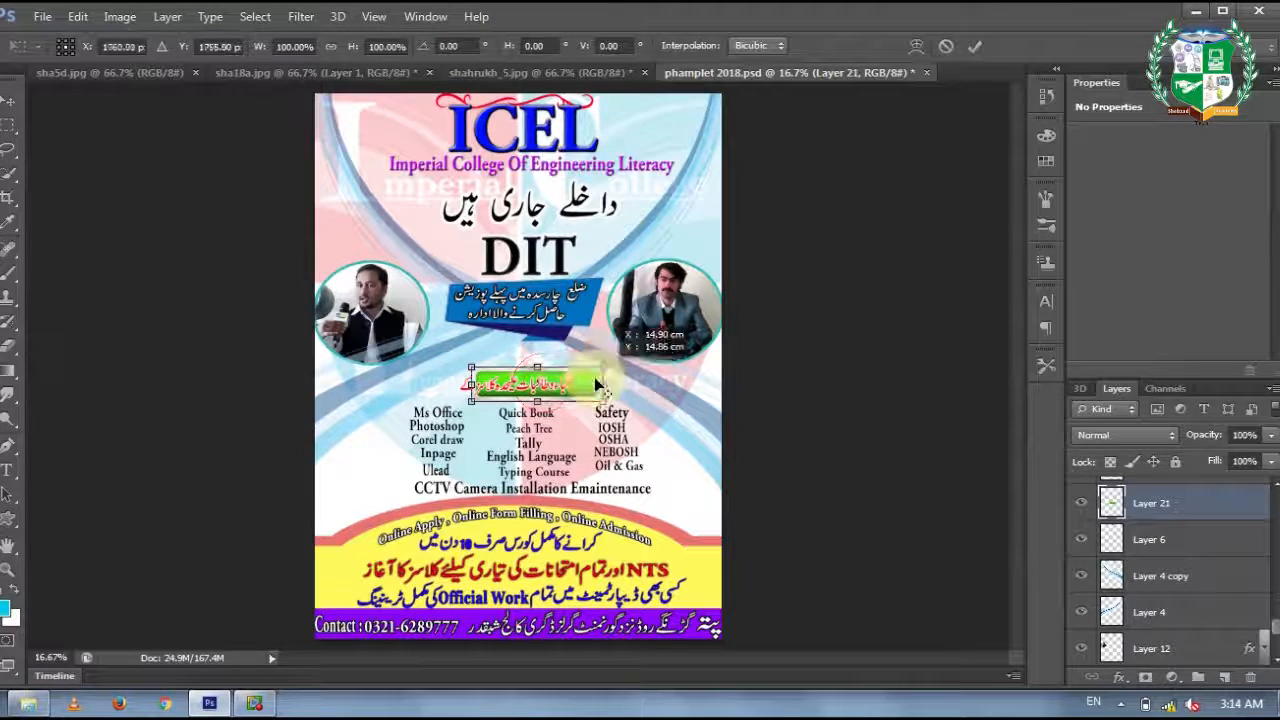
{"action": "key", "text": "Return"}
Move the red Urdu text above the green banner and shift the blue wave graphic on Layer 4 copy to the right.
{"action": "left_click_drag", "start_coordinate": [516, 395], "coordinate": [576, 367]}
{"action": "left_click_drag", "start_coordinate": [447, 394], "coordinate": [451, 360]}
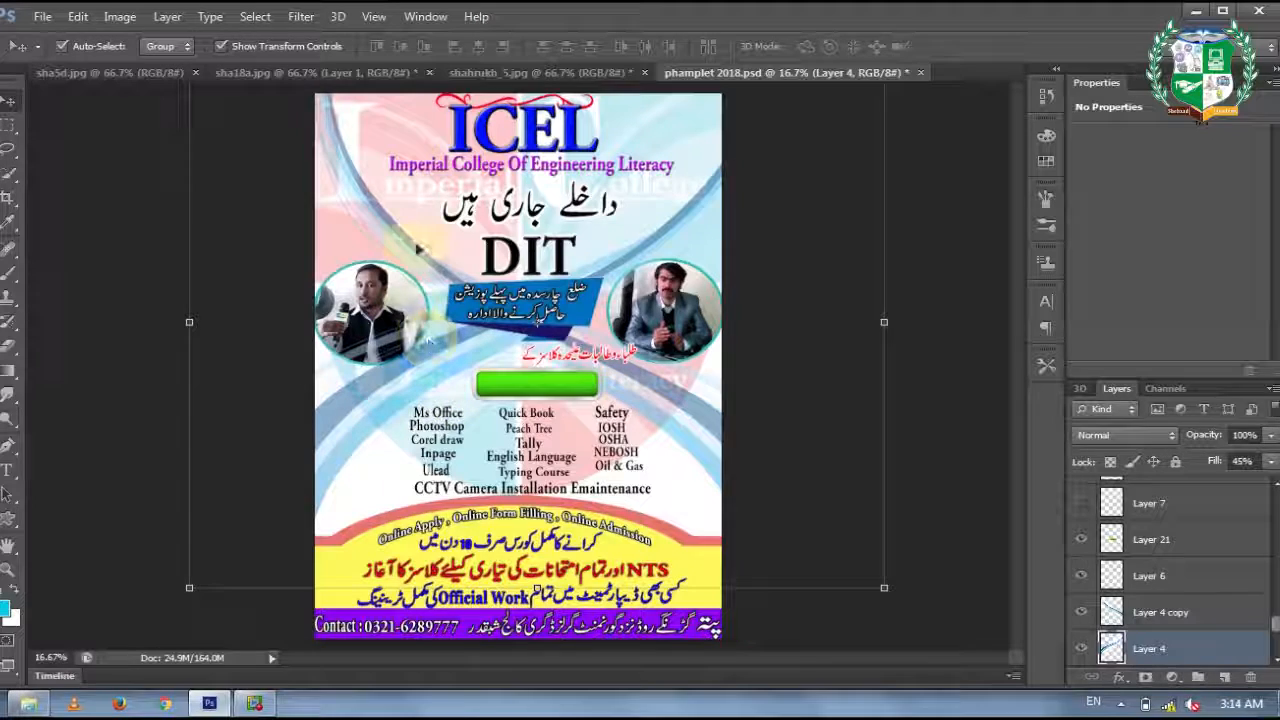
{"action": "left_click_drag", "start_coordinate": [422, 219], "coordinate": [675, 200], "text": "alt"}
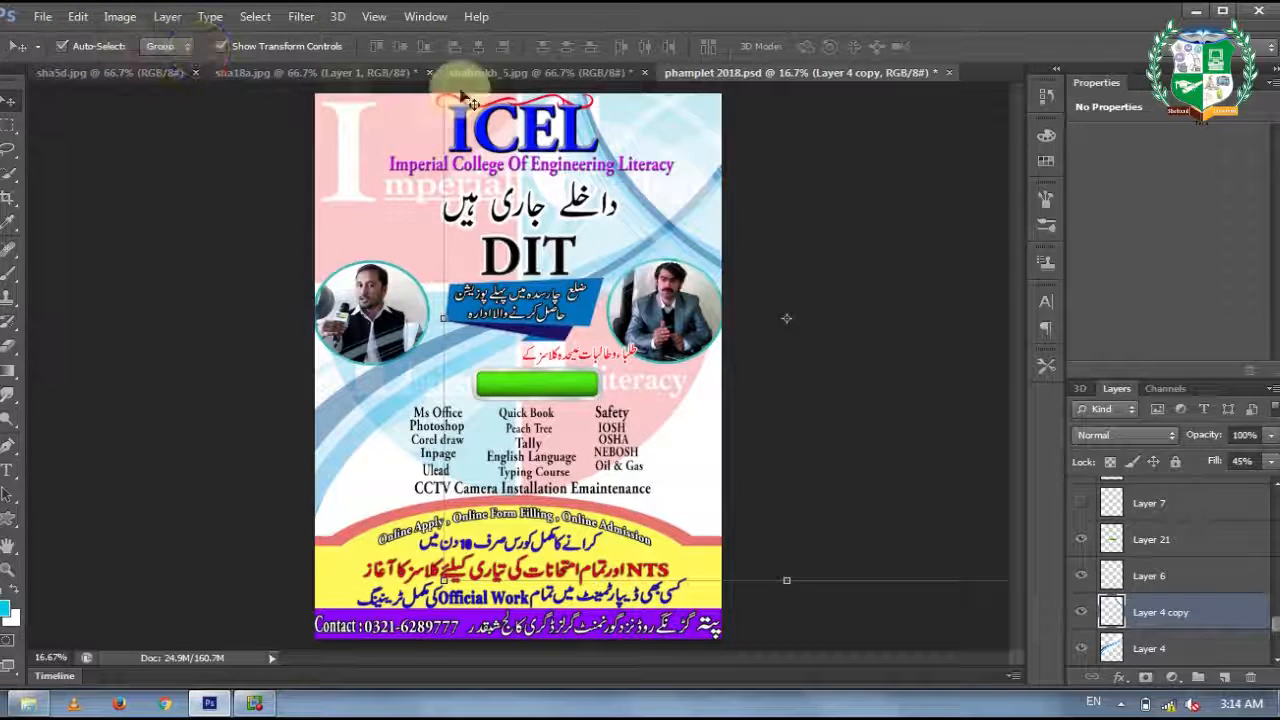
Return to sha18a.jpg and, with Auto-Select off, shift the active cyan blob layer down and left on the sweater.
{"action": "left_click", "coordinate": [527, 76]}
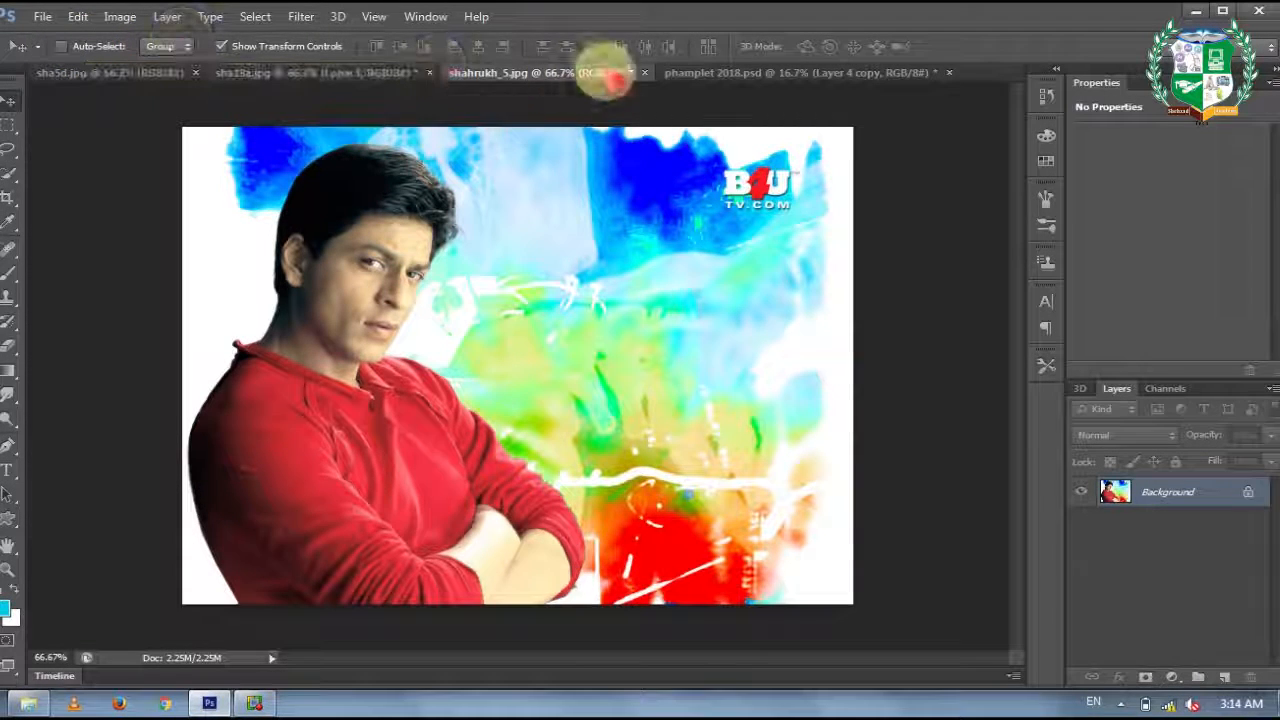
{"action": "left_click", "coordinate": [345, 78]}
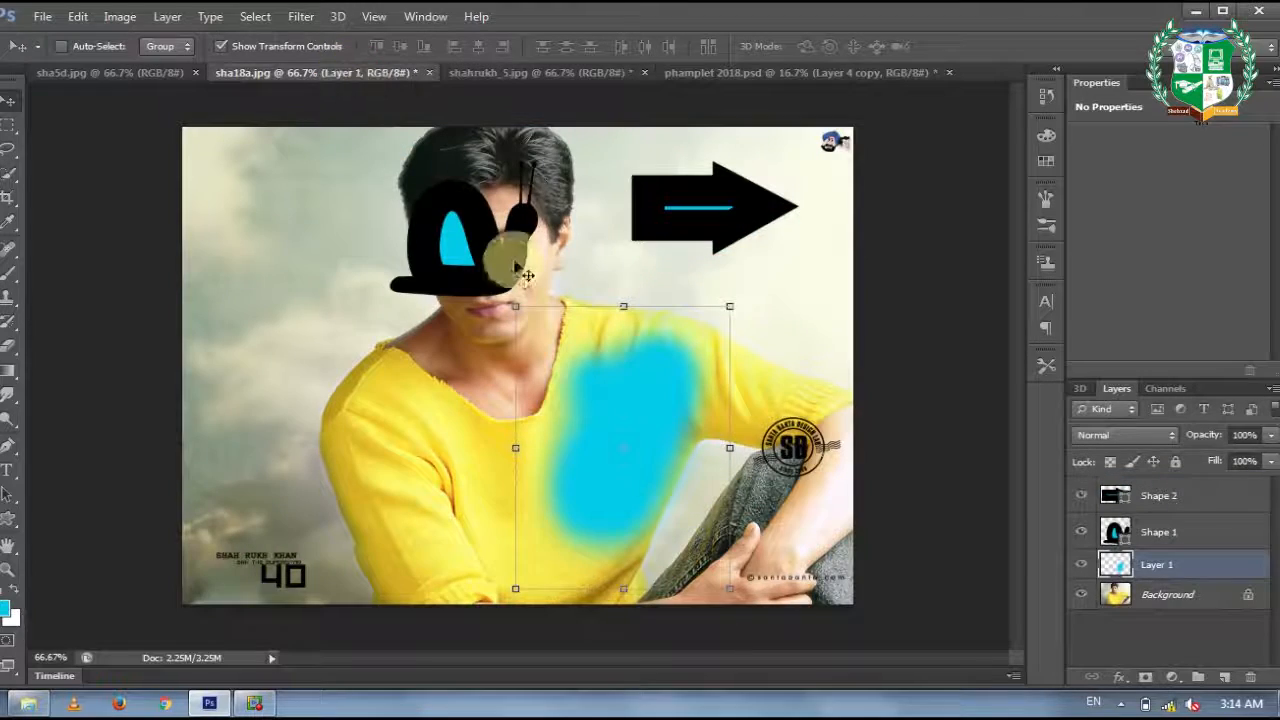
{"action": "left_click_drag", "start_coordinate": [522, 281], "coordinate": [455, 258]}
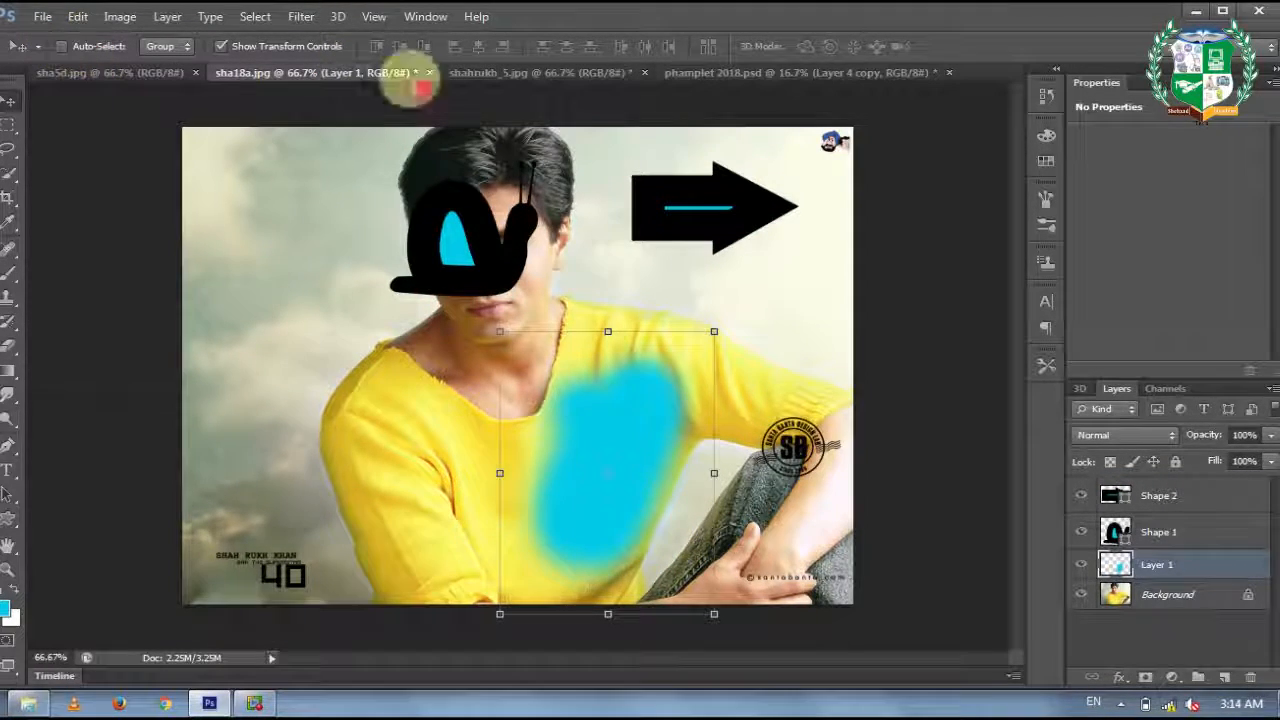
{"action": "left_click_drag", "start_coordinate": [712, 204], "coordinate": [456, 258]}
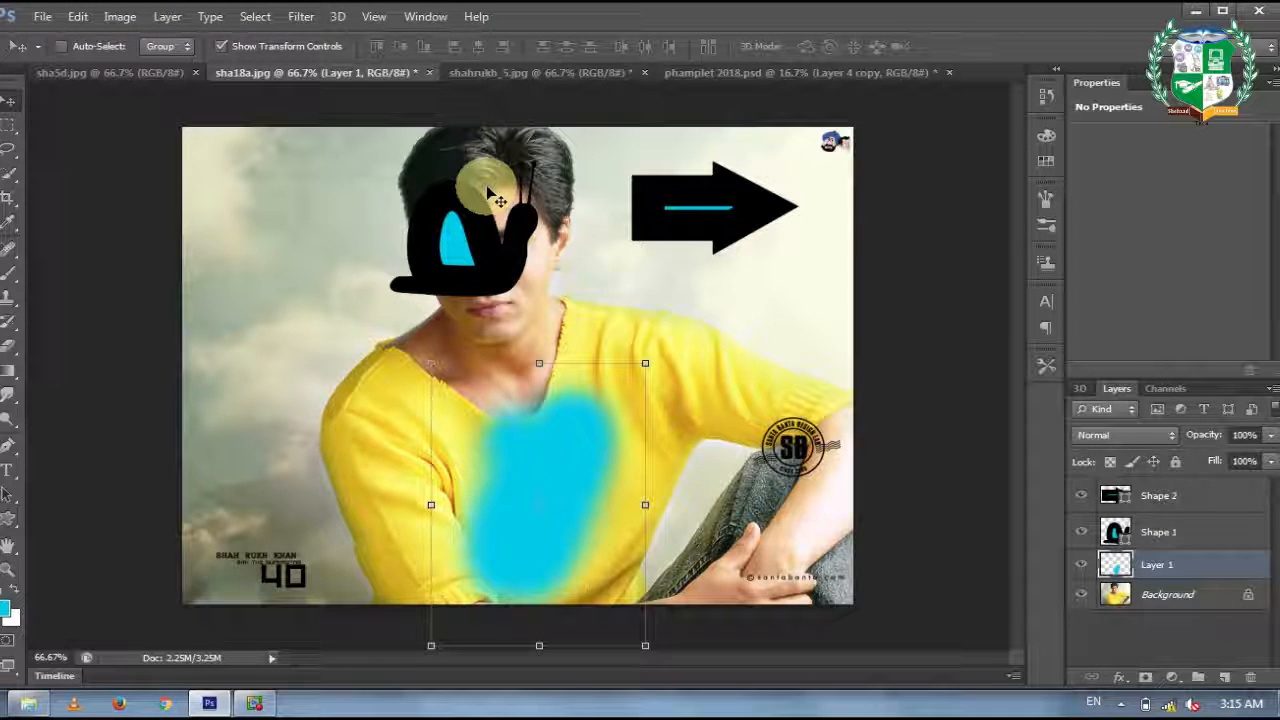
Move the arrow slightly down and the snail down and left over the side of the face.
{"action": "left_click_drag", "start_coordinate": [667, 206], "coordinate": [670, 252]}
{"action": "left_click_drag", "start_coordinate": [474, 250], "coordinate": [438, 300]}
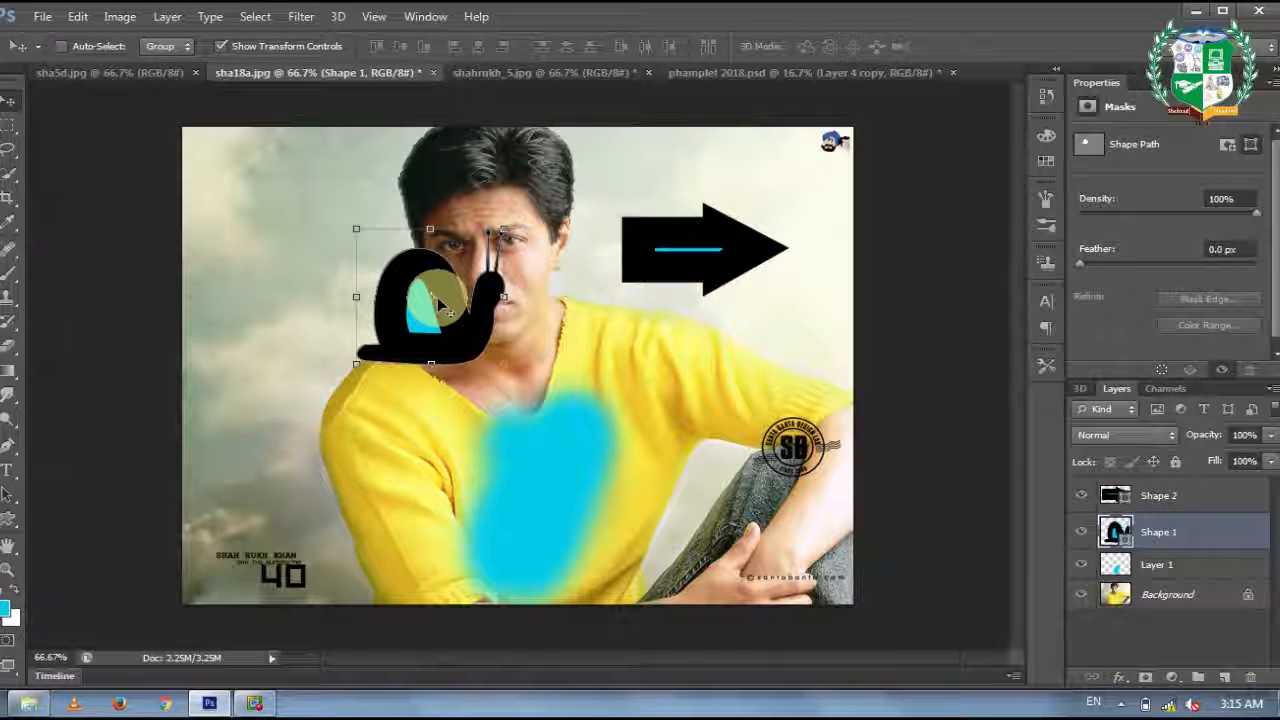
Select the arrow shape and move it down onto the sweater's shoulder.
{"action": "left_click", "coordinate": [186, 46]}
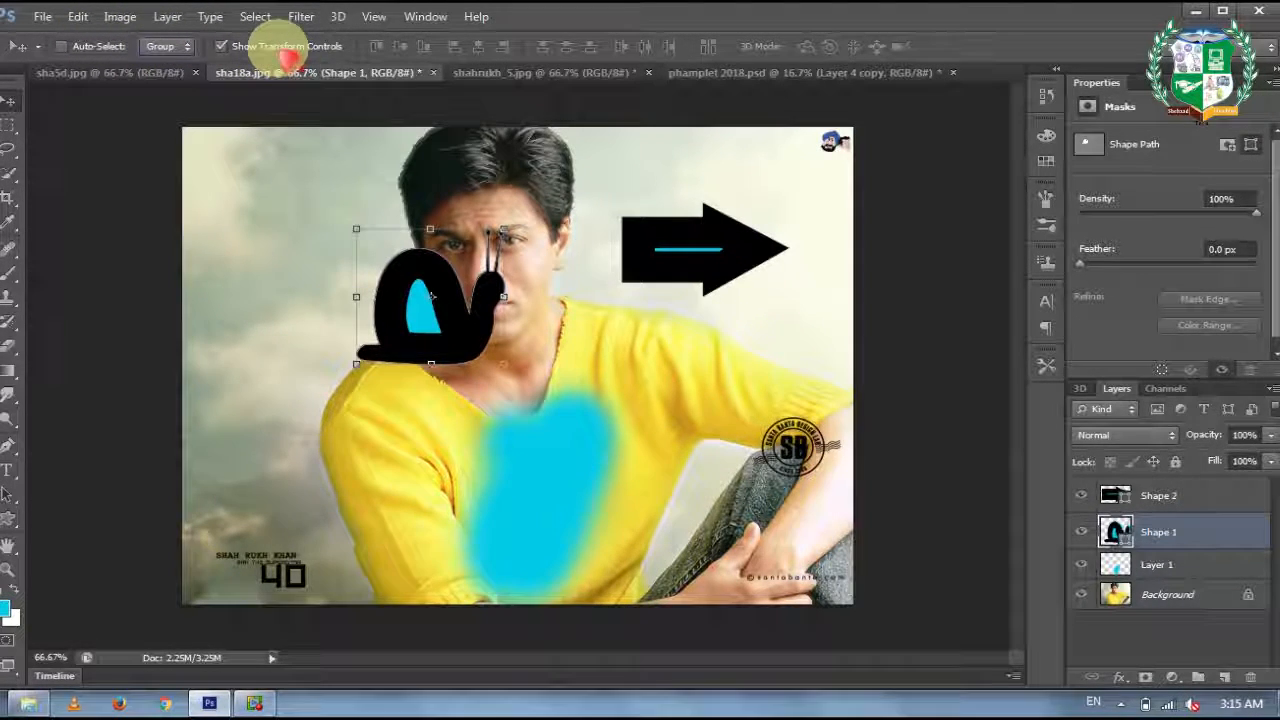
{"action": "left_click", "coordinate": [669, 259]}
{"action": "left_click_drag", "start_coordinate": [669, 259], "coordinate": [650, 360]}
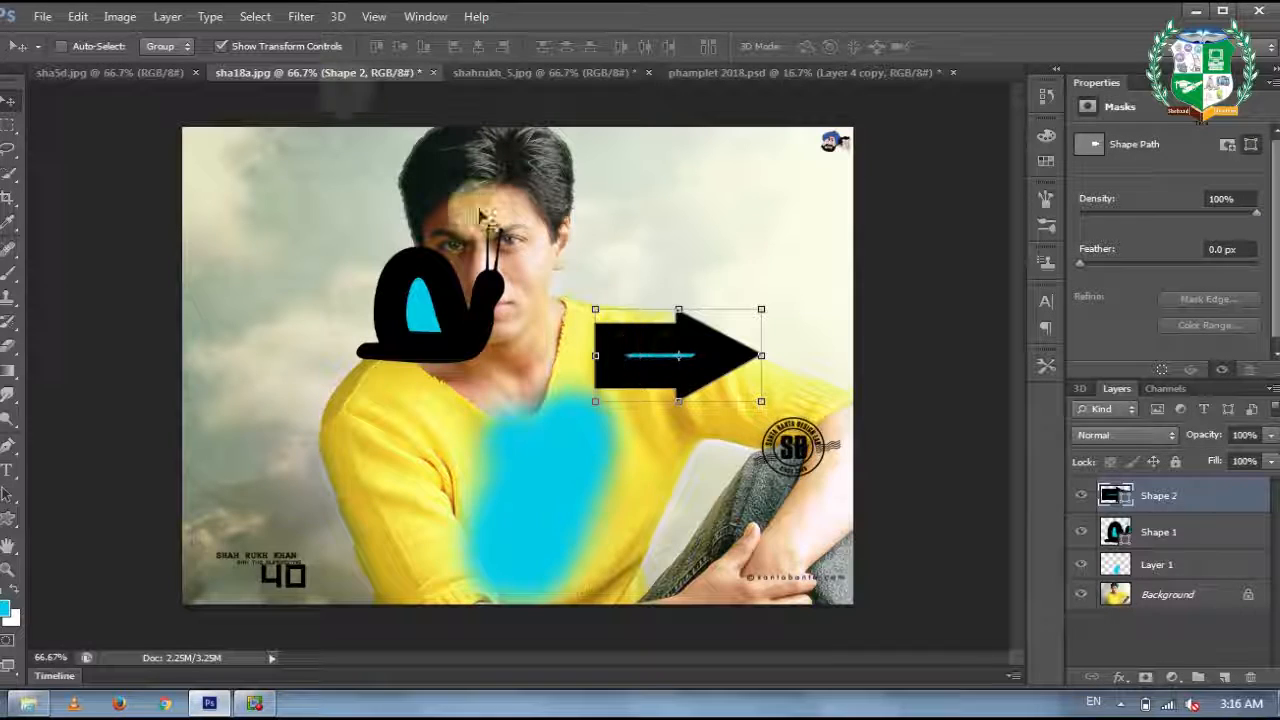
Turn off Show Transform Controls and move the arrow up and right, partly off the sweater.
{"action": "left_click", "coordinate": [258, 48]}
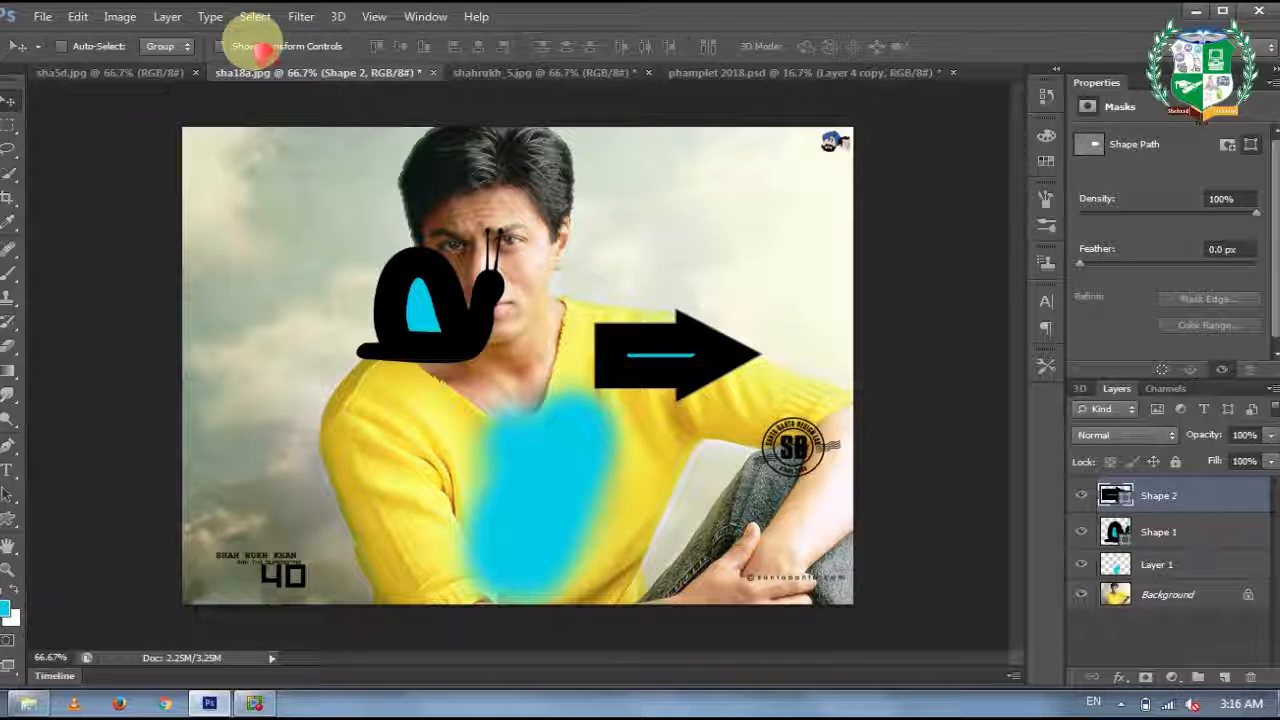
{"action": "left_click", "coordinate": [678, 358]}
{"action": "left_click_drag", "start_coordinate": [678, 358], "coordinate": [728, 320]}
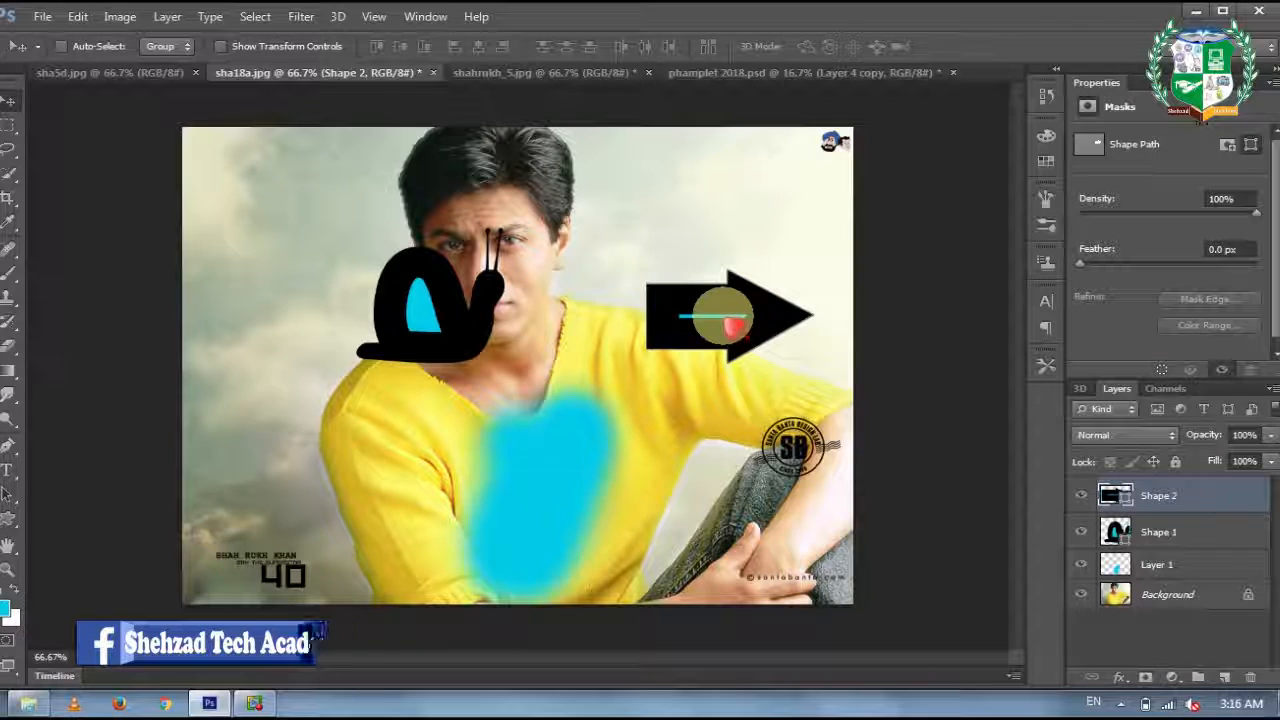
Select the snail on the canvas and move it left, clear of the man's face.
{"action": "left_click", "coordinate": [415, 308], "text": "ctrl"}
{"action": "left_click_drag", "start_coordinate": [420, 325], "coordinate": [342, 320]}
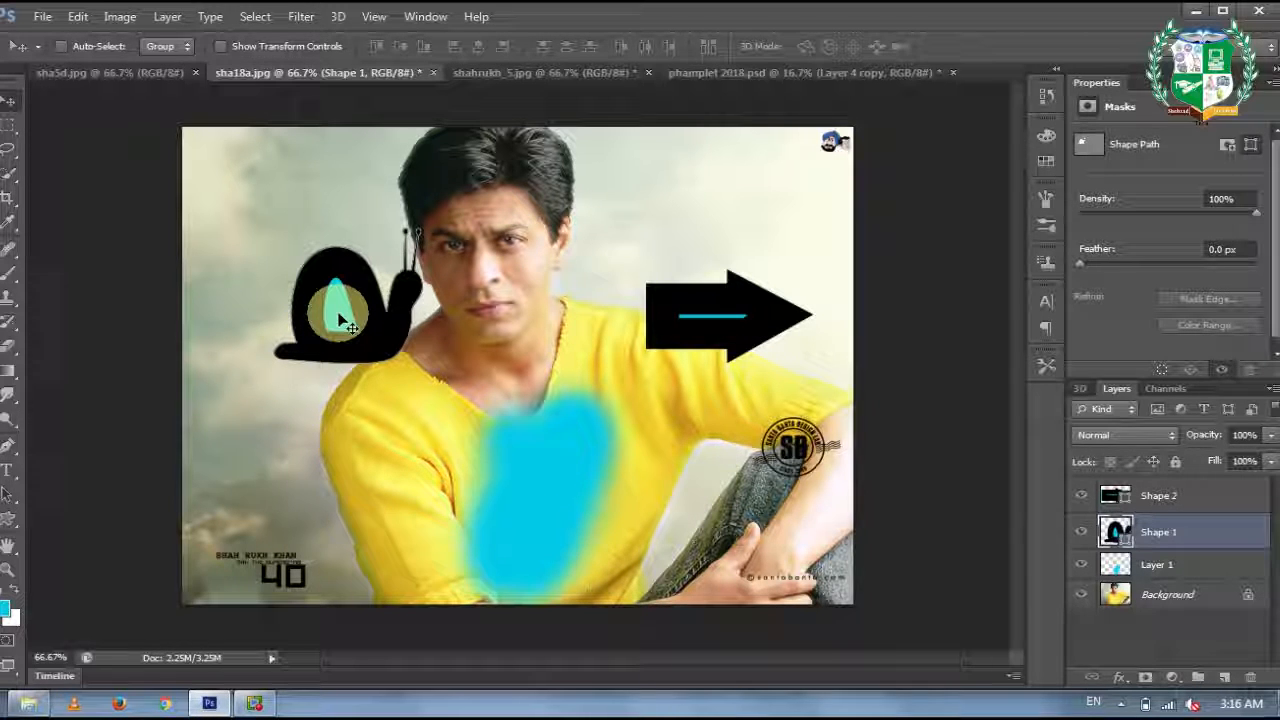
Turn on Show Transform Controls and move the snail down and left, next to the man's shoulder.
{"action": "left_click", "coordinate": [255, 46]}
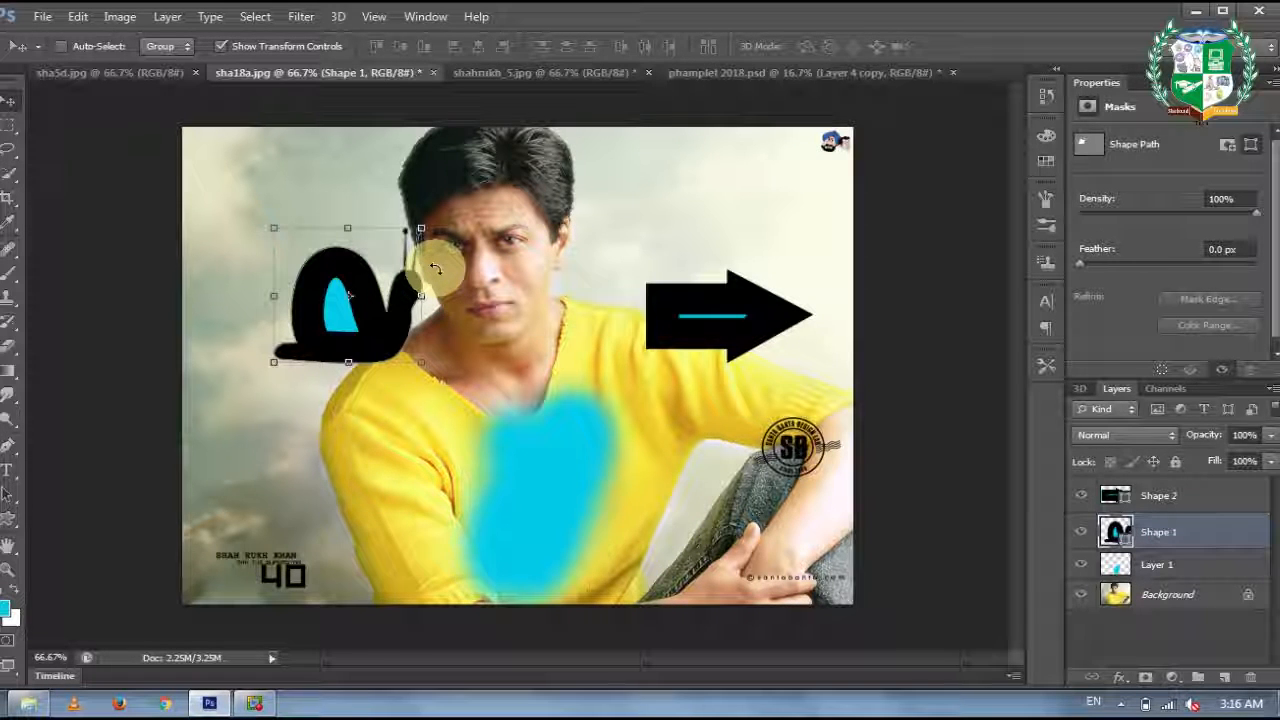
{"action": "left_click_drag", "start_coordinate": [402, 272], "coordinate": [365, 318]}
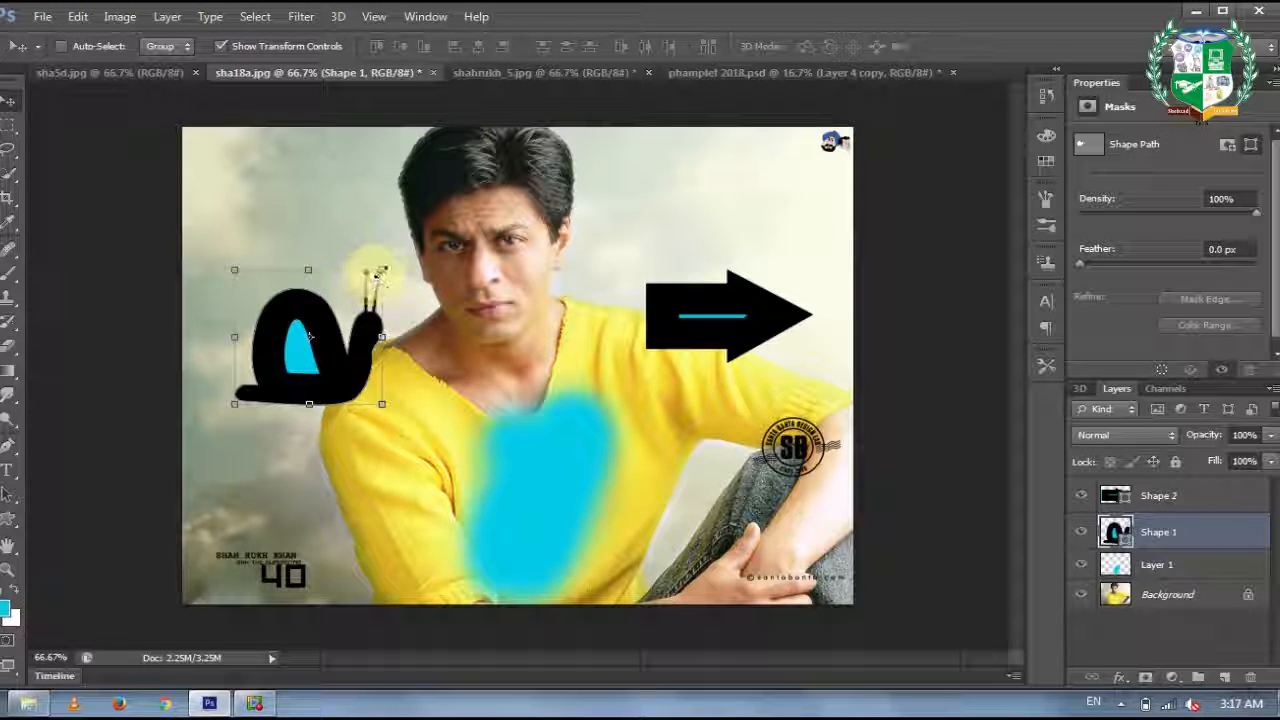
Scale the snail up to about 150% width and 154% height with a slight skew and rotation, and apply the transform.
{"action": "left_click", "coordinate": [382, 270]}
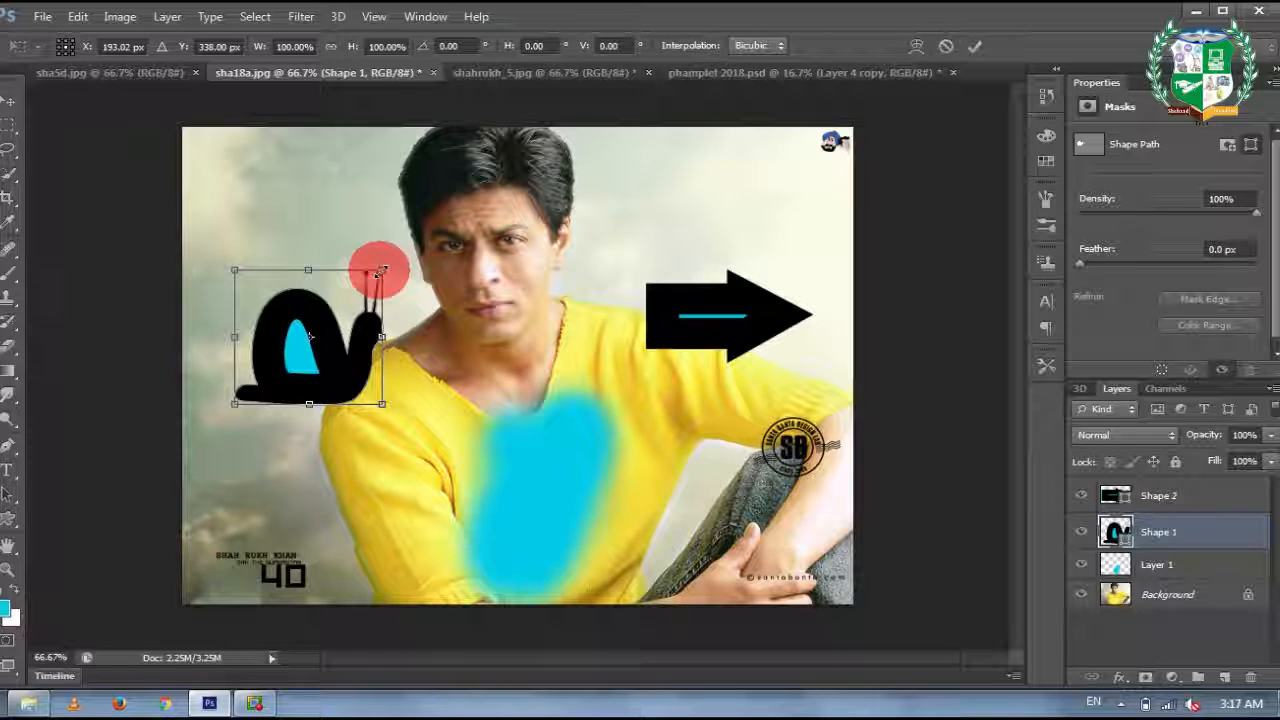
{"action": "left_click_drag", "start_coordinate": [382, 270], "coordinate": [335, 328]}
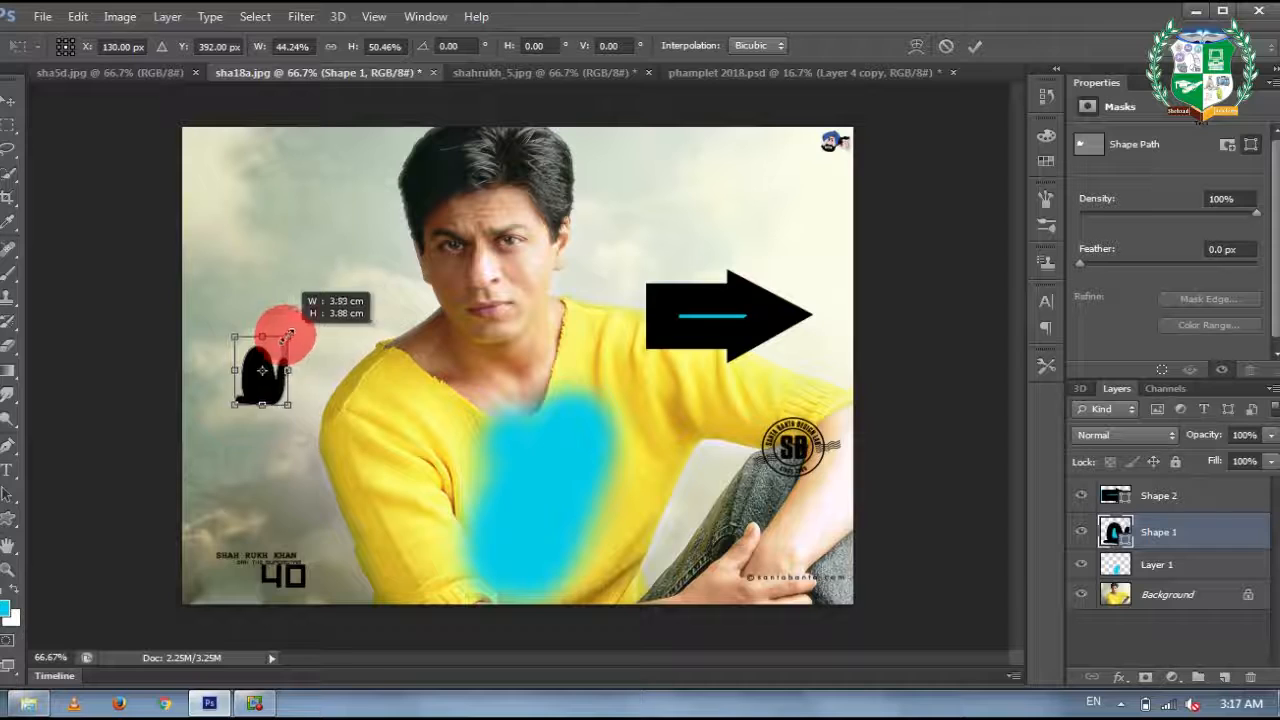
{"action": "left_click_drag", "start_coordinate": [390, 283], "coordinate": [389, 287]}
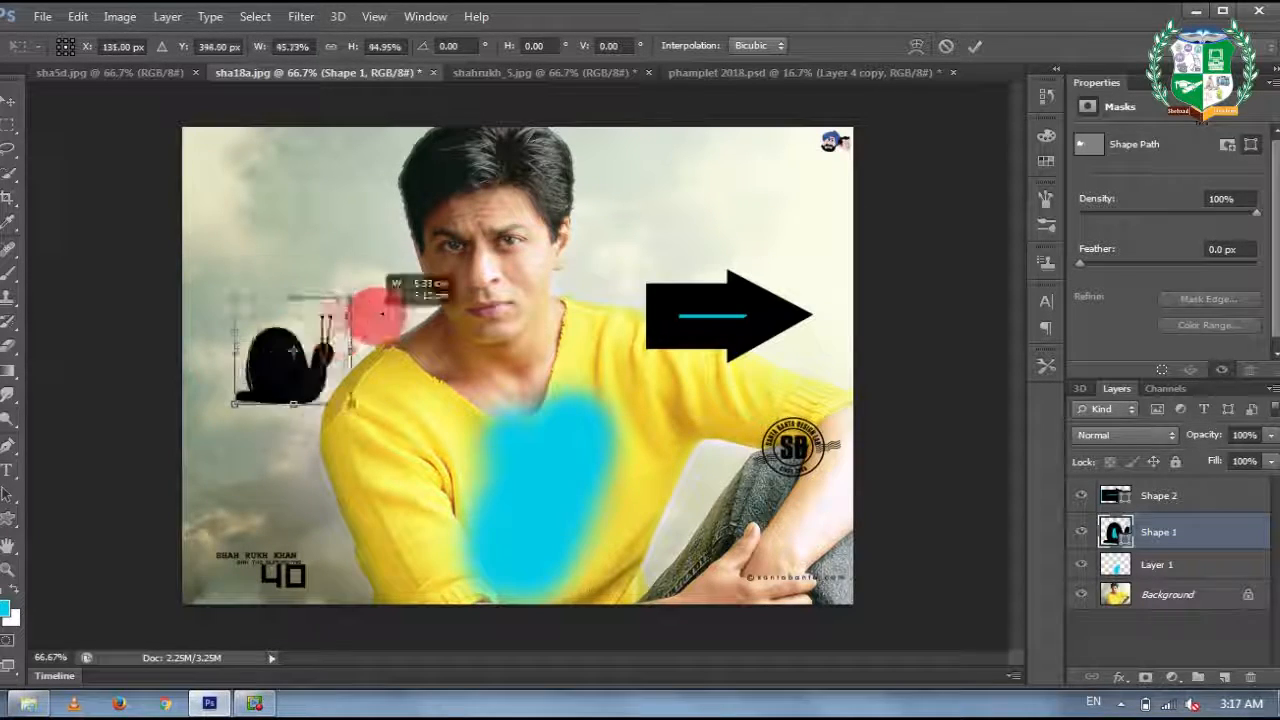
{"action": "left_click_drag", "start_coordinate": [425, 263], "coordinate": [301, 277]}
{"action": "mouse_move", "coordinate": [450, 197]}
{"action": "left_mouse_down"}
{"action": "mouse_move", "coordinate": [474, 188]}
{"action": "mouse_move", "coordinate": [459, 207]}
{"action": "mouse_move", "coordinate": [405, 216]}
{"action": "mouse_move", "coordinate": [416, 234]}
{"action": "mouse_move", "coordinate": [446, 223]}
{"action": "mouse_move", "coordinate": [449, 194]}
{"action": "mouse_move", "coordinate": [403, 200]}
{"action": "mouse_move", "coordinate": [363, 258]}
{"action": "mouse_move", "coordinate": [437, 129]}
{"action": "mouse_move", "coordinate": [434, 200]}
{"action": "mouse_move", "coordinate": [465, 198]}
{"action": "mouse_move", "coordinate": [455, 205]}
{"action": "left_mouse_up"}
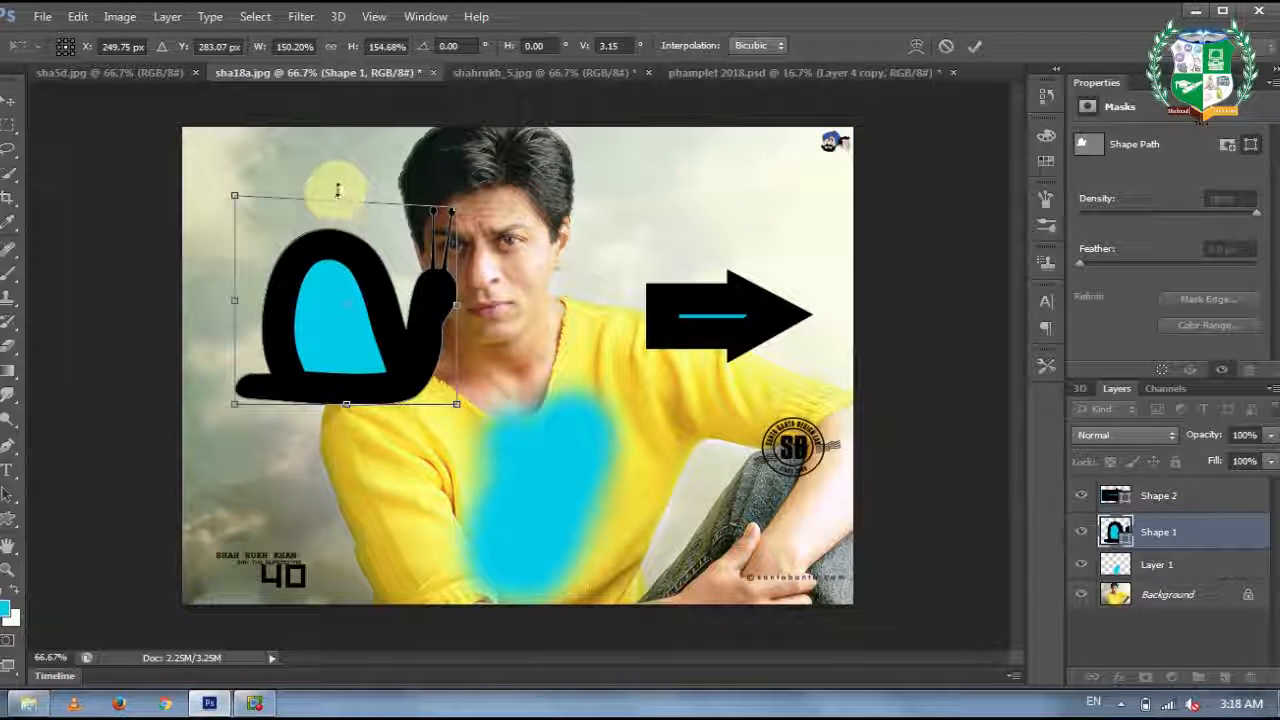
{"action": "mouse_move", "coordinate": [337, 185]}
{"action": "left_mouse_down"}
{"action": "mouse_move", "coordinate": [357, 158]}
{"action": "mouse_move", "coordinate": [423, 177]}
{"action": "mouse_move", "coordinate": [366, 181]}
{"action": "mouse_move", "coordinate": [271, 229]}
{"action": "mouse_move", "coordinate": [257, 266]}
{"action": "mouse_move", "coordinate": [294, 206]}
{"action": "mouse_move", "coordinate": [337, 206]}
{"action": "left_mouse_up"}
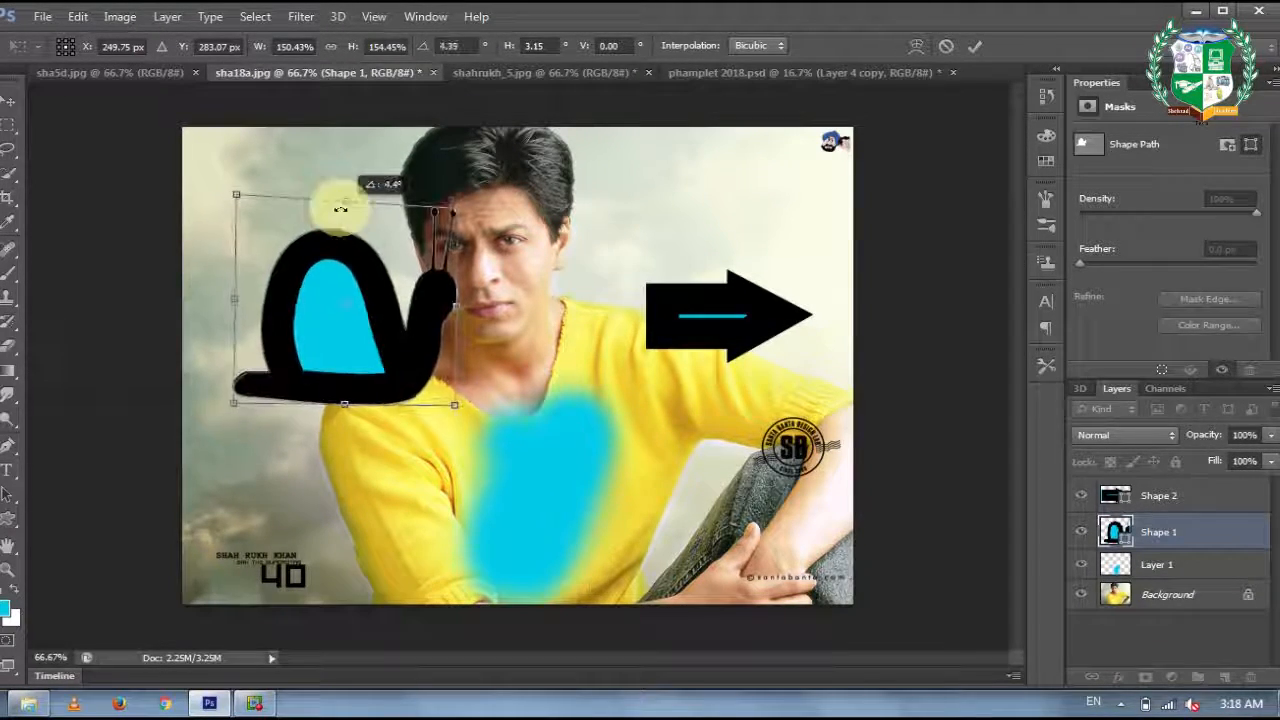
{"action": "double_click", "coordinate": [341, 276]}
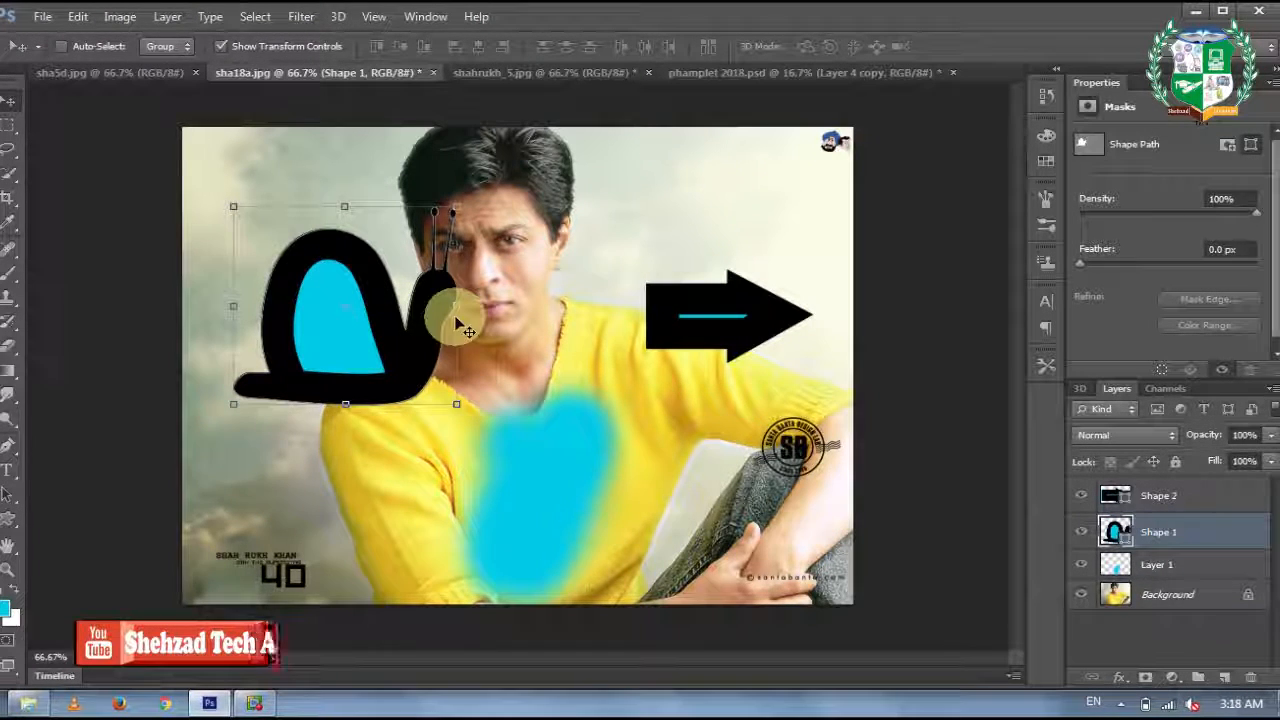
Scale the snail down to 70.90% width and 69.23% height and apply the transform.
{"action": "left_click", "coordinate": [459, 310]}
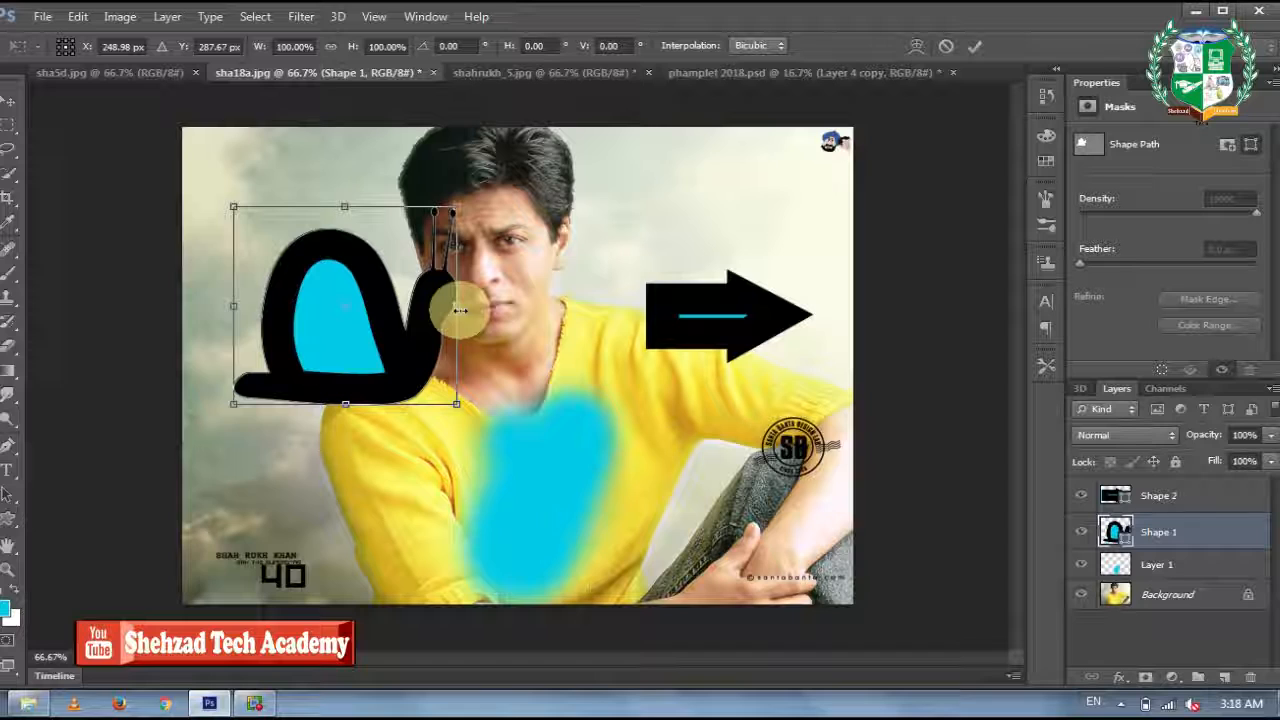
{"action": "left_click_drag", "start_coordinate": [232, 305], "coordinate": [297, 334]}
{"action": "left_click_drag", "start_coordinate": [384, 404], "coordinate": [340, 345]}
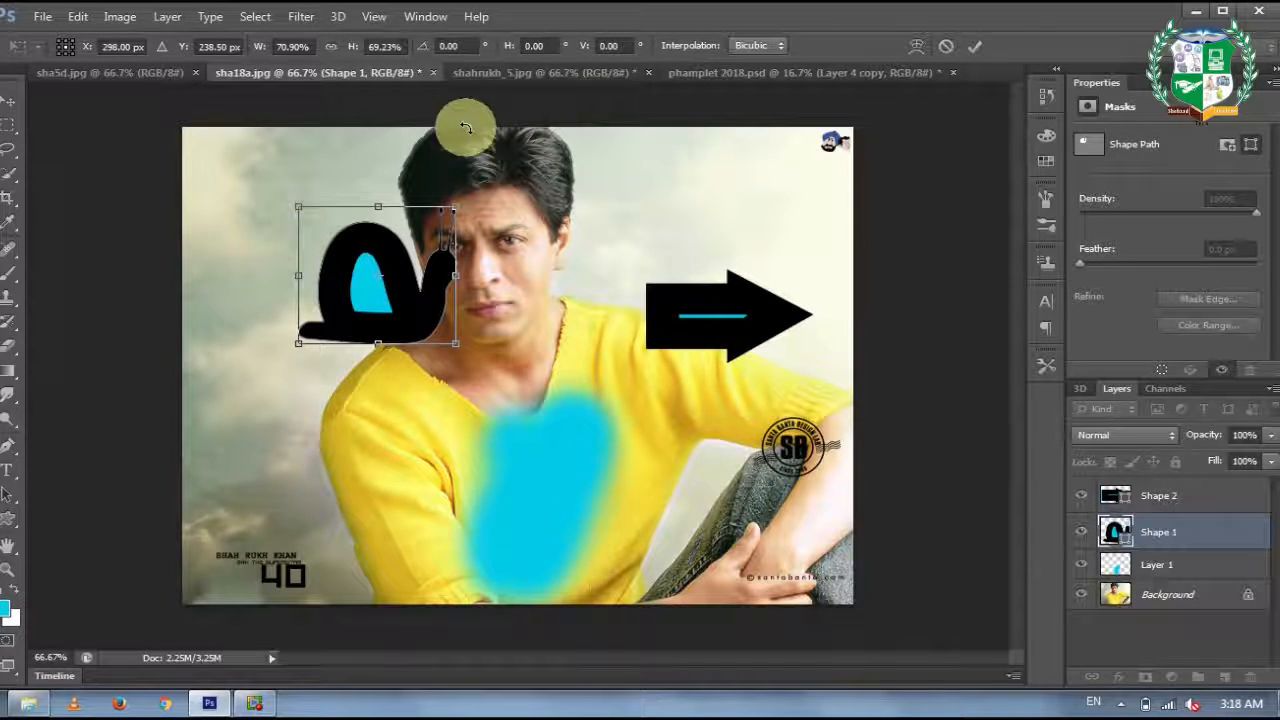
{"action": "left_click", "coordinate": [431, 236]}
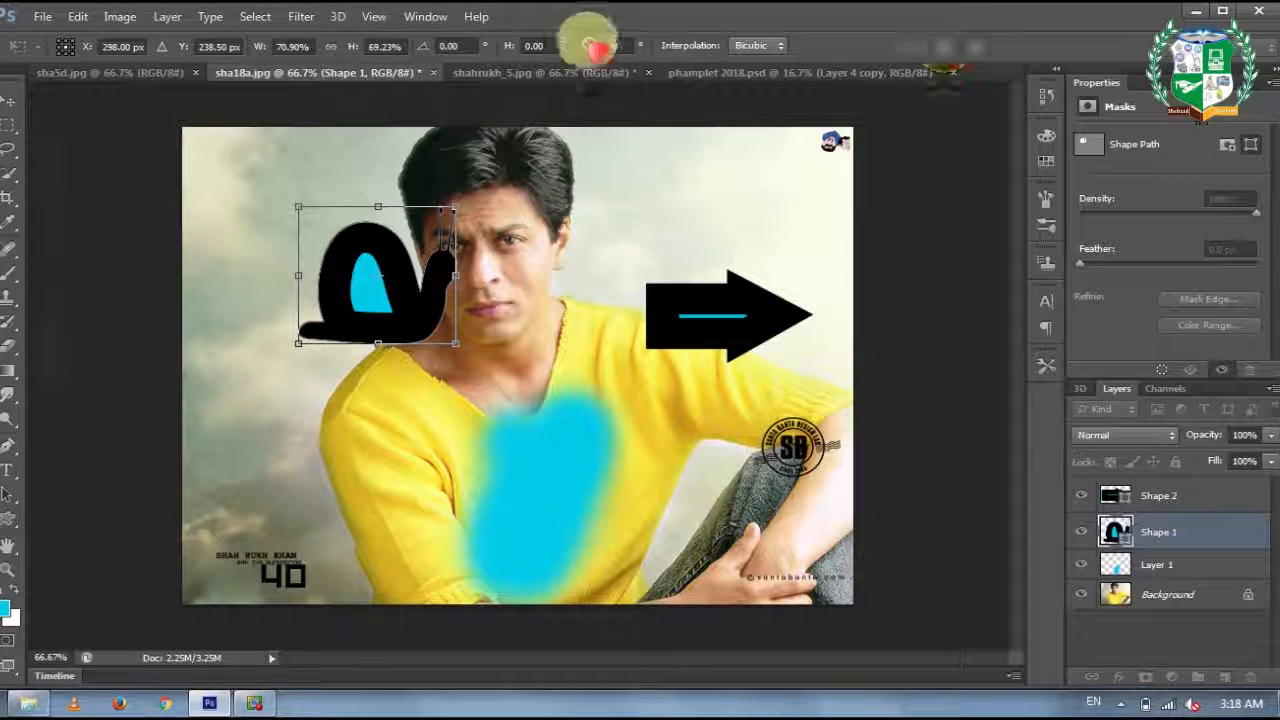
{"action": "left_click", "coordinate": [8, 102]}
{"action": "left_click", "coordinate": [592, 276]}
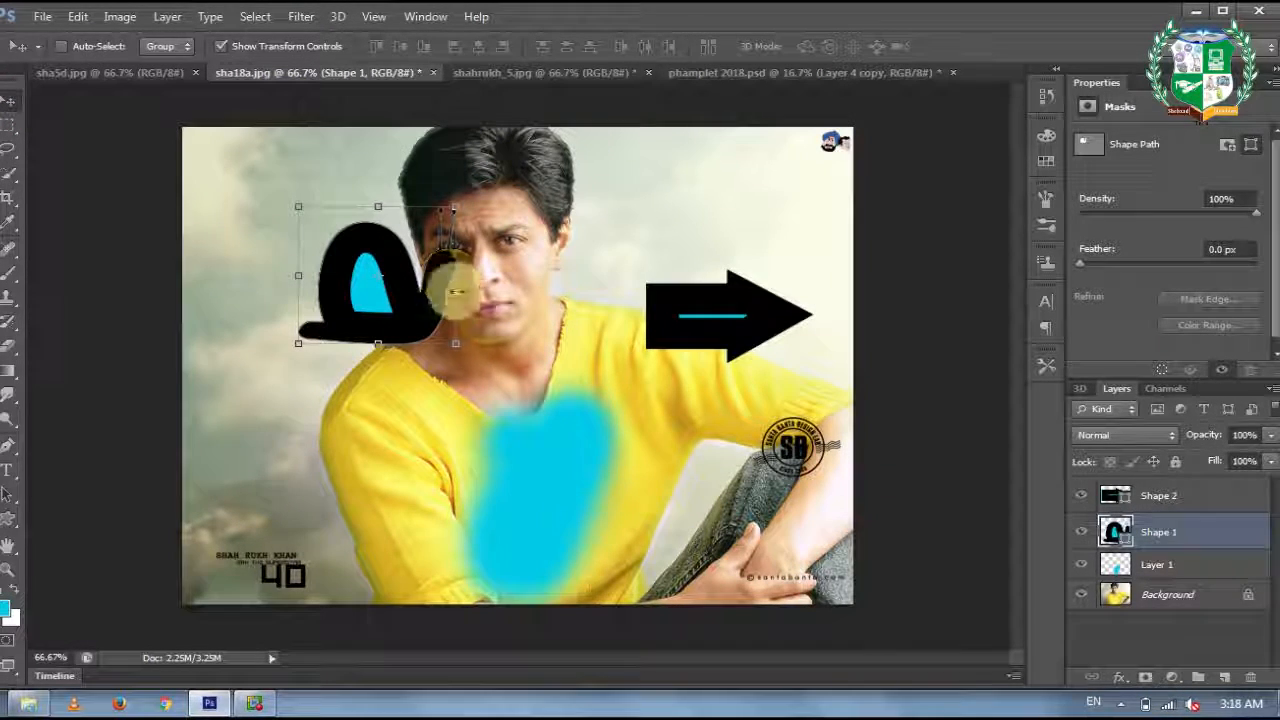
Enlarge the snail to about 176%, apply the transform, and move it slightly up and right over the man's face.
{"action": "left_click_drag", "start_coordinate": [455, 343], "coordinate": [578, 444]}
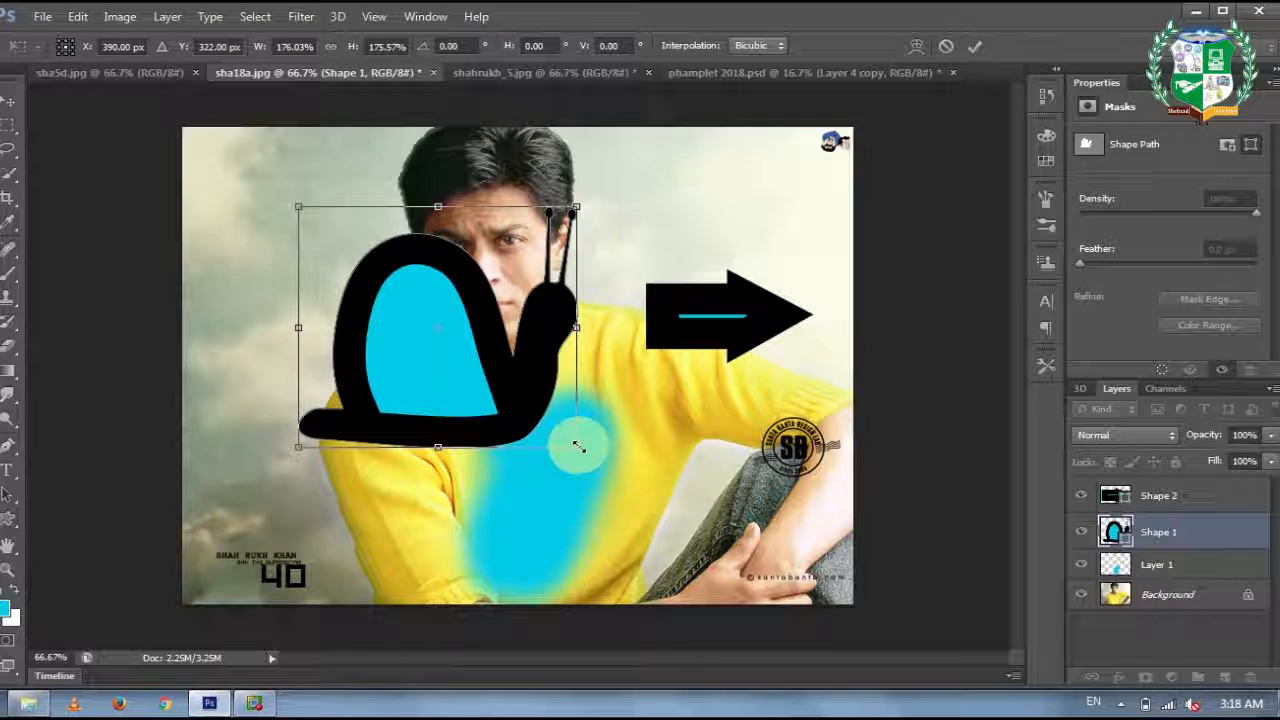
{"action": "double_click", "coordinate": [485, 389]}
{"action": "left_click_drag", "start_coordinate": [486, 388], "coordinate": [489, 348]}
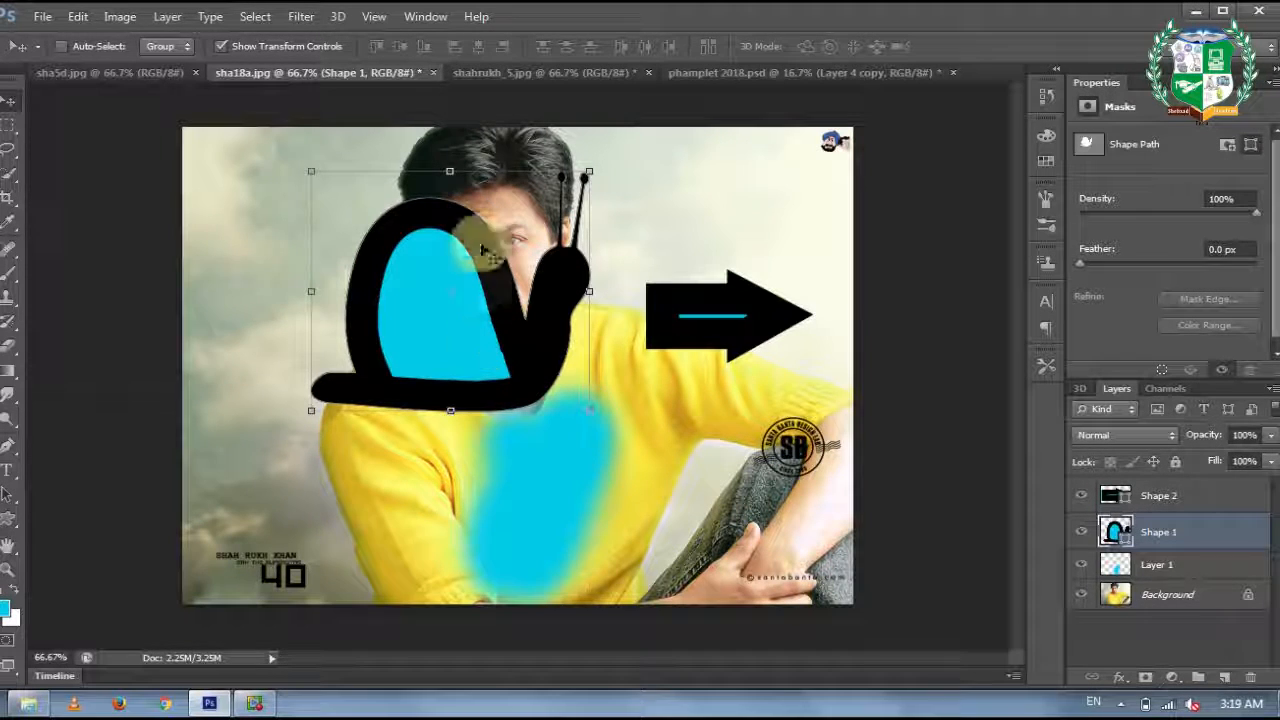
Reshape the snail with its transform handles to be slightly wider and shorter, and apply the transform.
{"action": "left_click", "coordinate": [449, 171]}
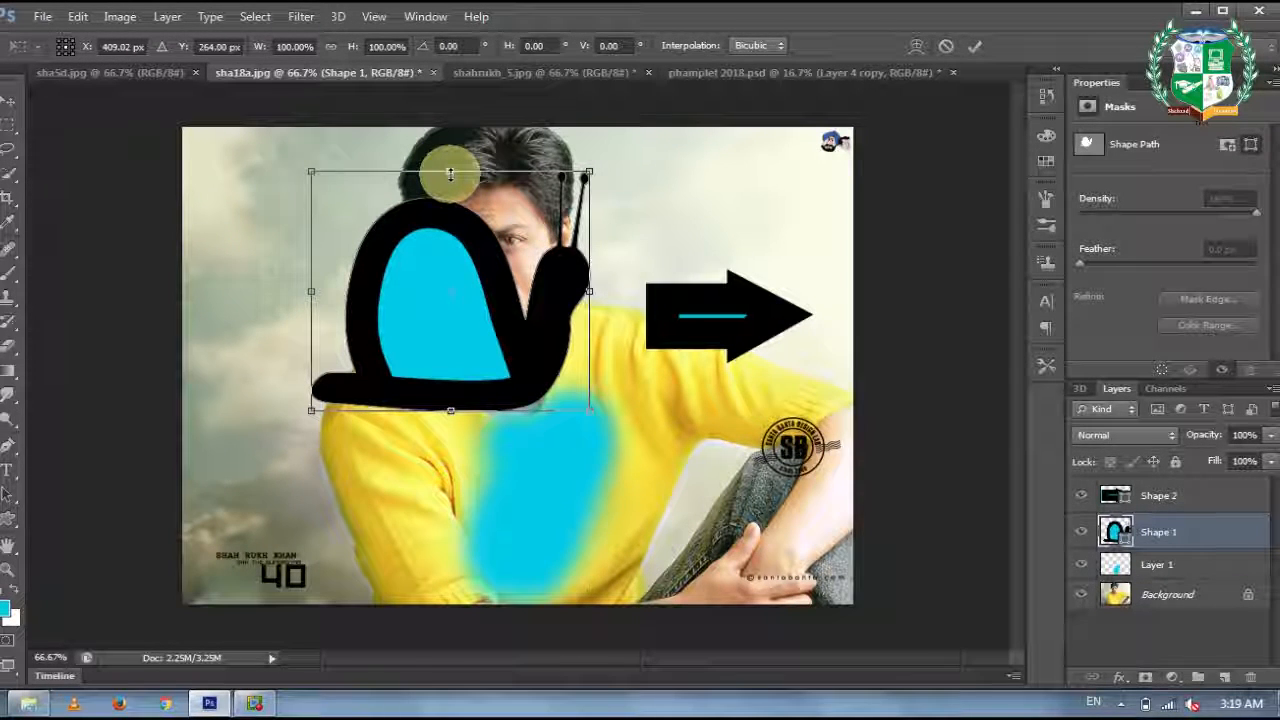
{"action": "left_click_drag", "start_coordinate": [452, 177], "coordinate": [318, 362]}
{"action": "left_click_drag", "start_coordinate": [372, 150], "coordinate": [472, 166]}
{"action": "mouse_move", "coordinate": [608, 171]}
{"action": "left_mouse_down"}
{"action": "mouse_move", "coordinate": [580, 165]}
{"action": "mouse_move", "coordinate": [491, 194]}
{"action": "mouse_move", "coordinate": [473, 222]}
{"action": "mouse_move", "coordinate": [505, 135]}
{"action": "mouse_move", "coordinate": [611, 186]}
{"action": "left_mouse_up"}
{"action": "key", "text": "Return"}
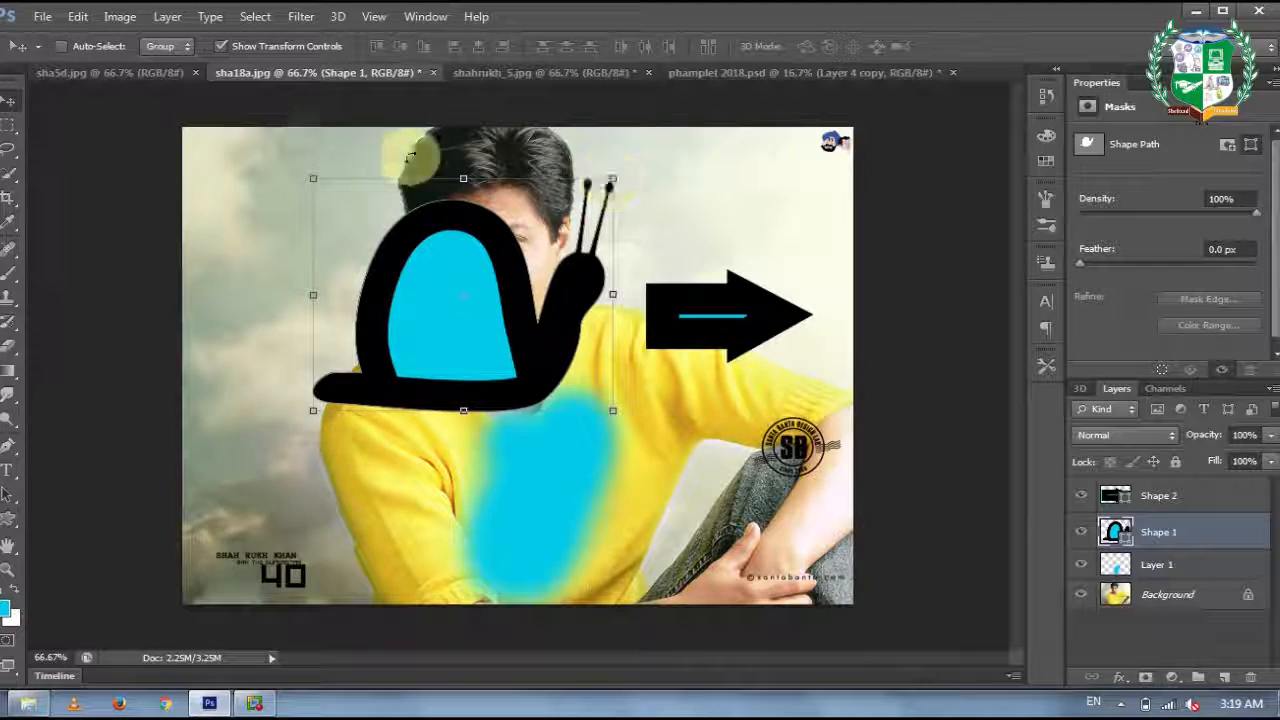
Switch to Windows Explorer and open the Shahrukh khan picture folder under Facebook, INDAI ACTERS, Male on drive D.
{"action": "left_click", "coordinate": [28, 703]}
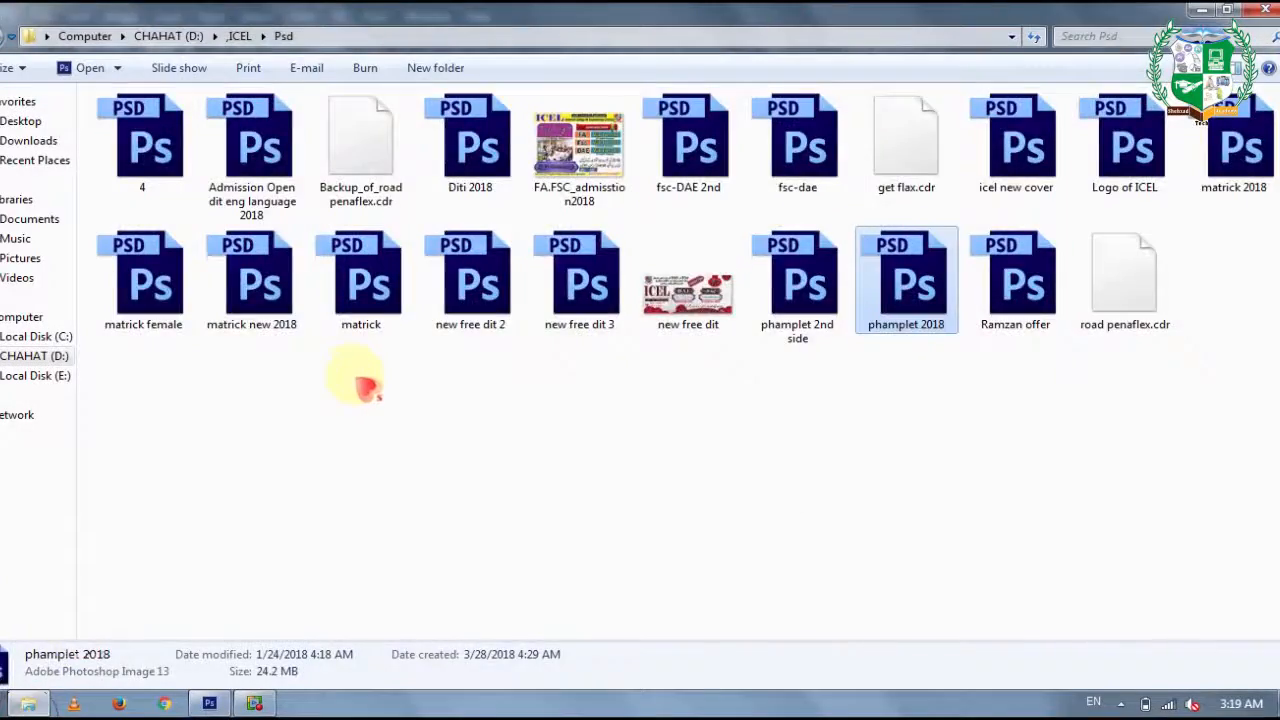
{"action": "key", "text": "BackSpace"}
{"action": "double_click", "coordinate": [845, 178]}
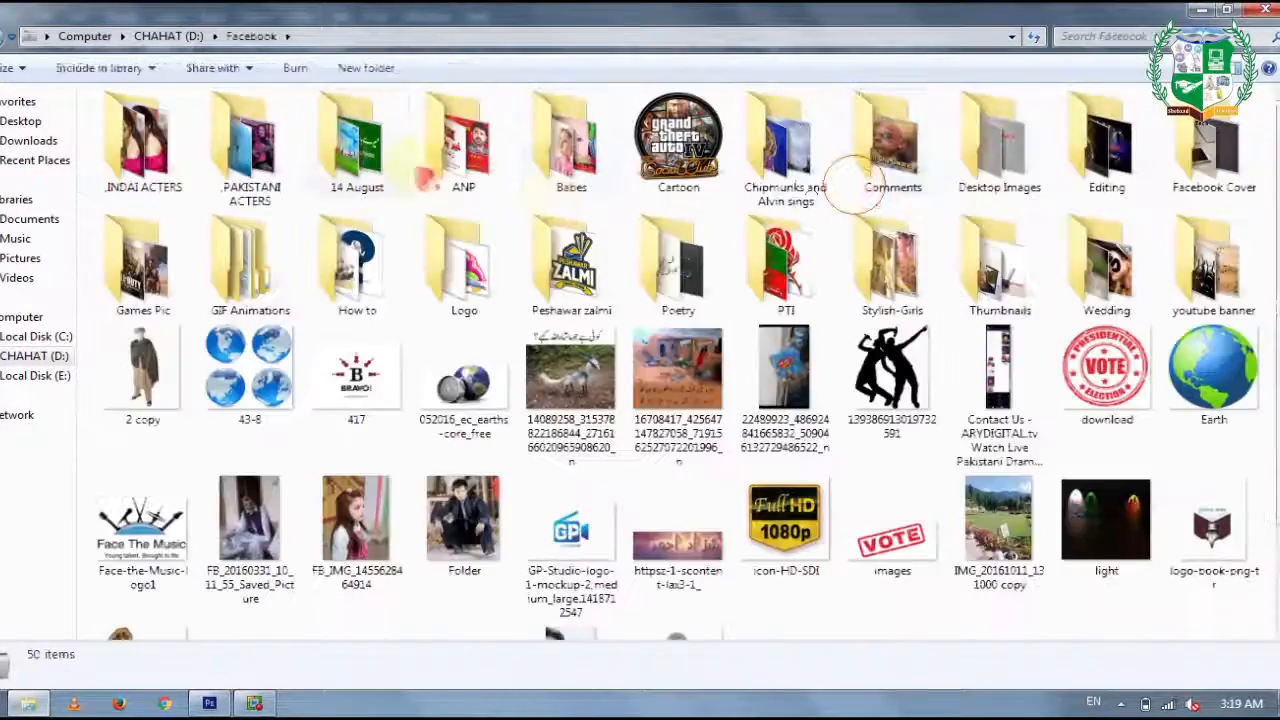
{"action": "double_click", "coordinate": [143, 140]}
{"action": "left_click", "coordinate": [262, 142]}
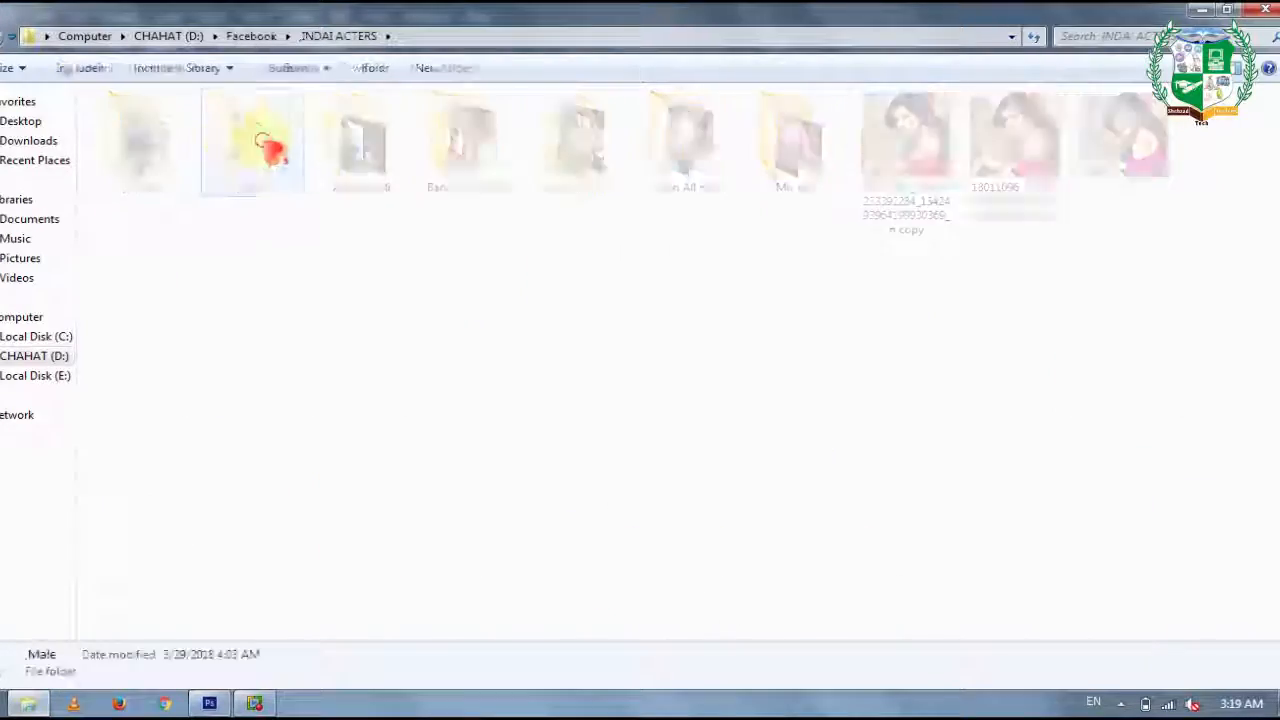
{"action": "double_click", "coordinate": [265, 145]}
{"action": "double_click", "coordinate": [232, 132]}
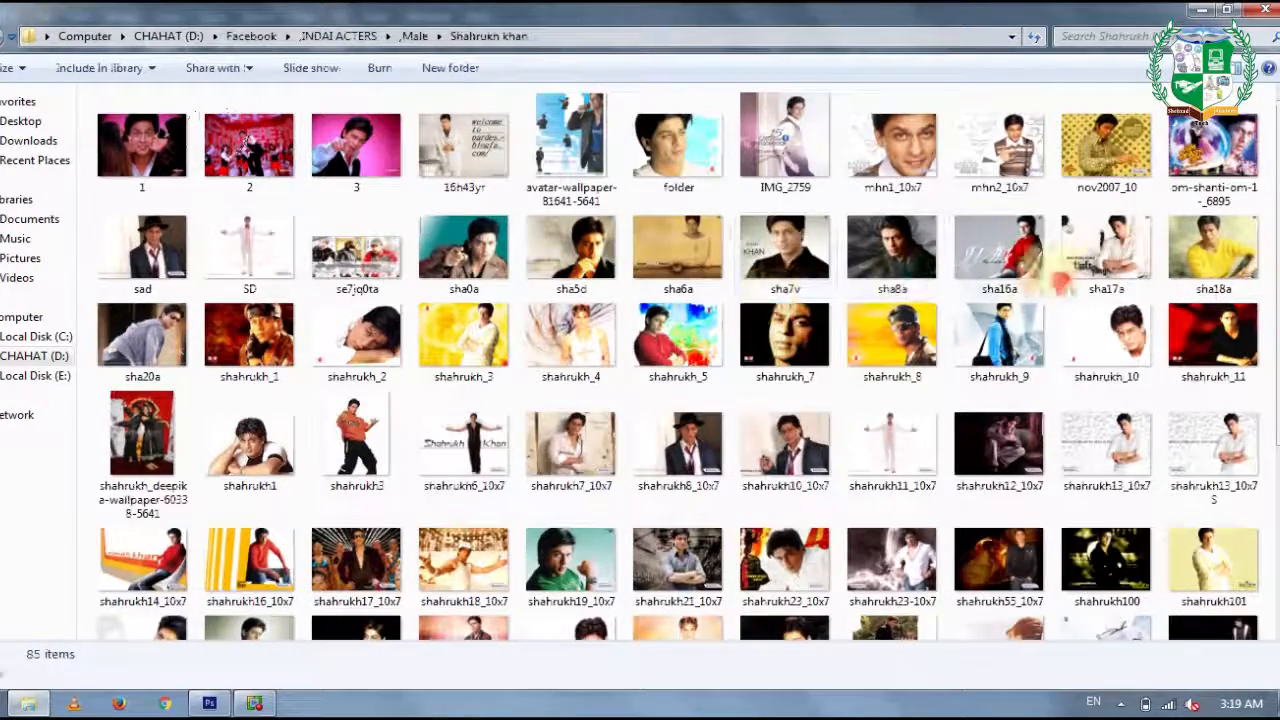
Look through the folder's pictures and open shahrukh14_10x7 as a separate document in Photoshop.
{"action": "scroll", "coordinate": [1270, 200], "scroll_direction": "down", "scroll_amount": 1}
{"action": "left_click_drag", "start_coordinate": [1270, 200], "coordinate": [1270, 405]}
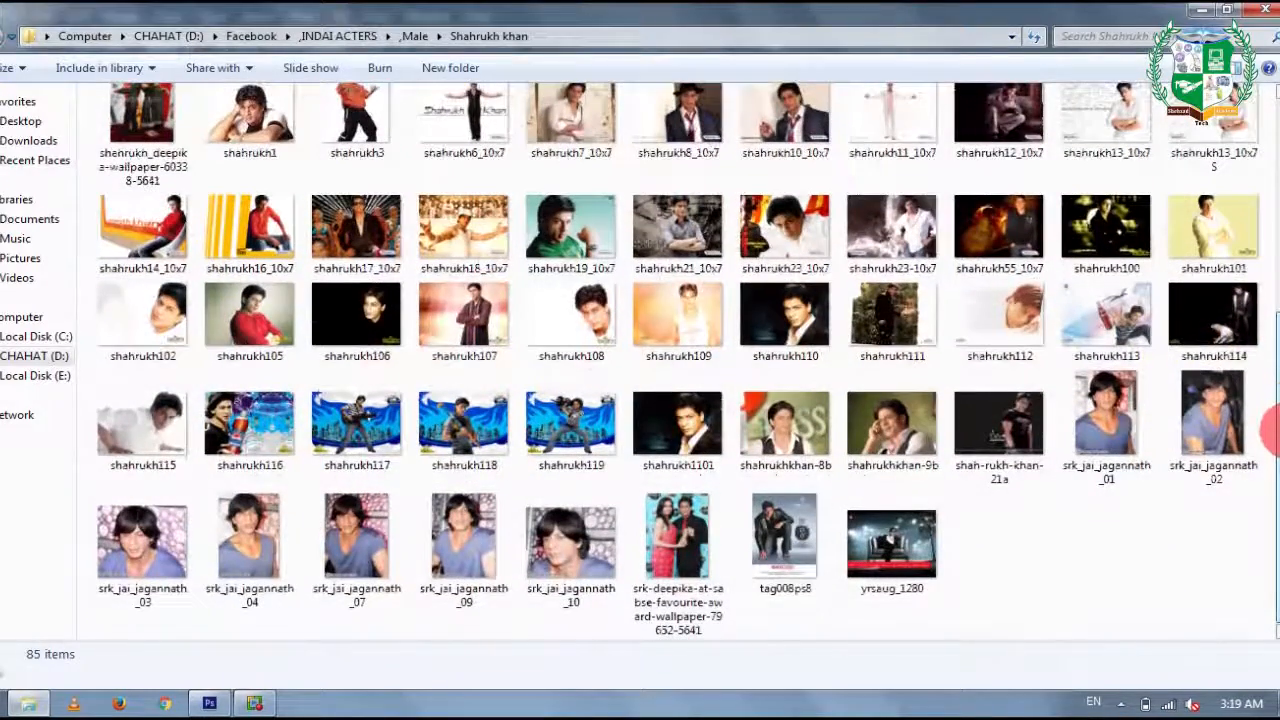
{"action": "left_click_drag", "start_coordinate": [1276, 411], "coordinate": [1276, 340]}
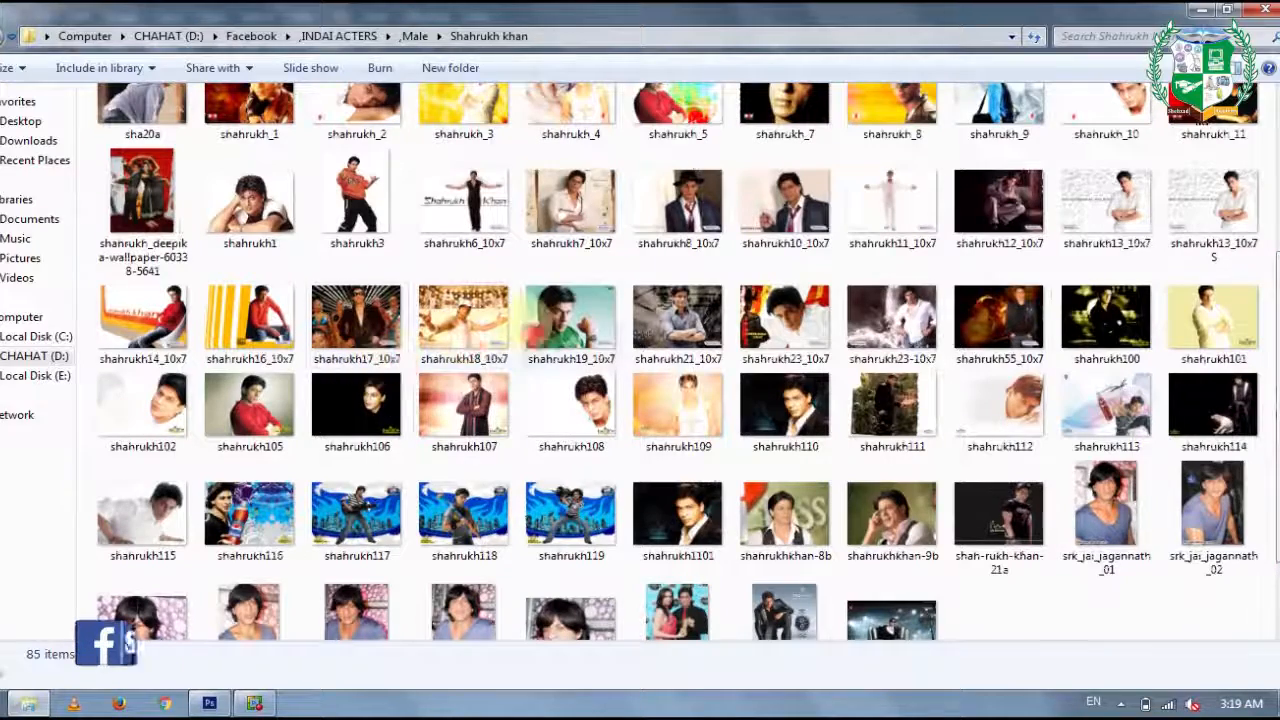
{"action": "left_click", "coordinate": [566, 316]}
{"action": "left_click", "coordinate": [568, 230]}
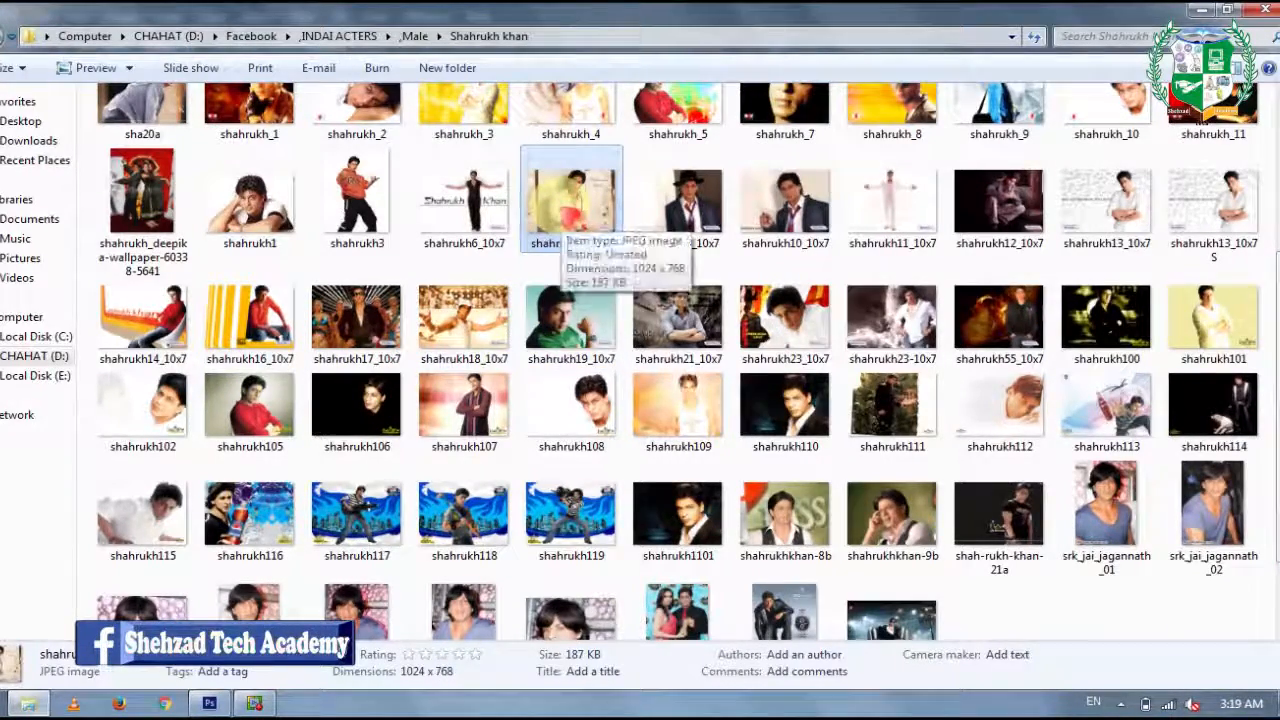
{"action": "left_click", "coordinate": [545, 515]}
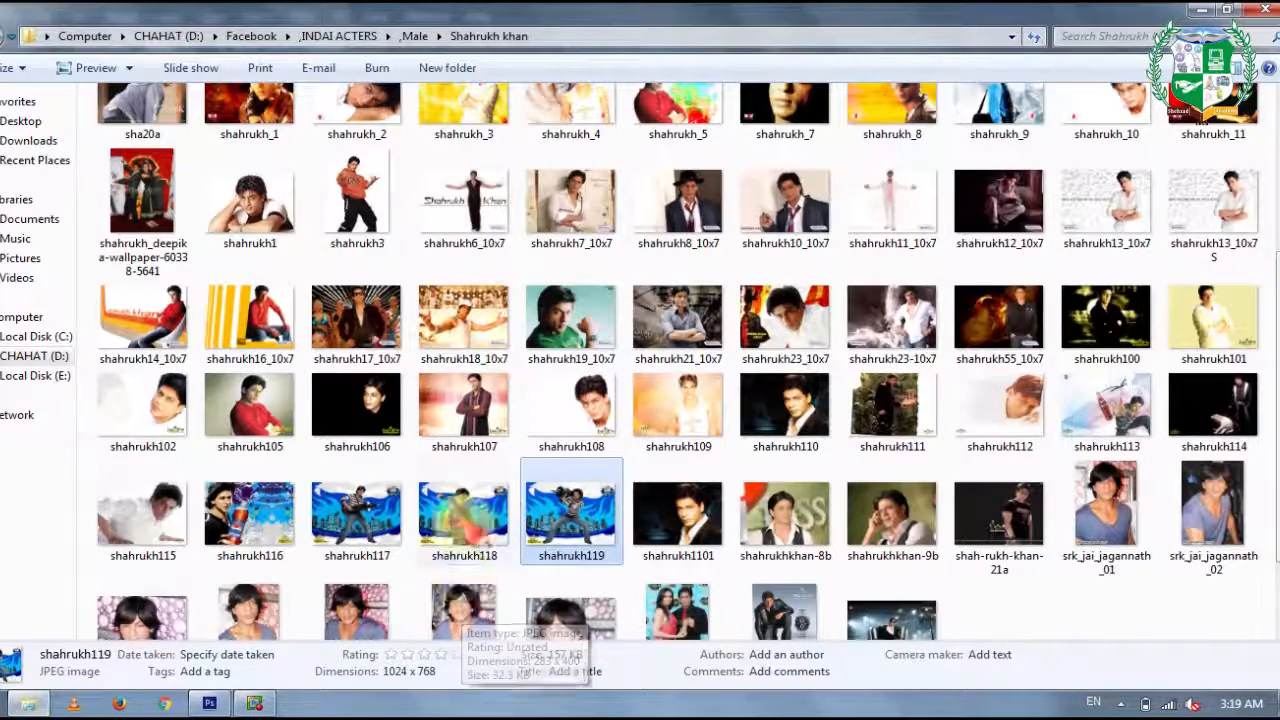
{"action": "left_click_drag", "start_coordinate": [185, 315], "coordinate": [612, 247]}
{"action": "left_click", "coordinate": [573, 225]}
{"action": "left_click", "coordinate": [573, 225]}
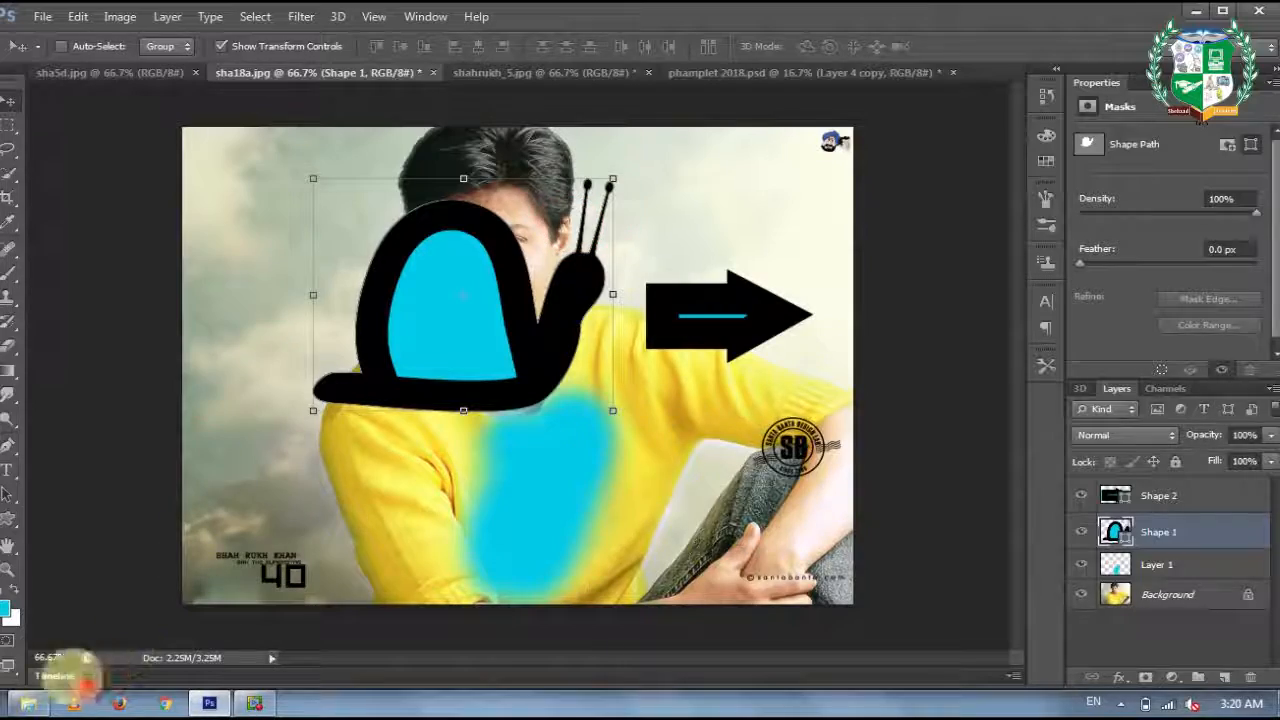
{"action": "left_click", "coordinate": [30, 705]}
{"action": "scroll", "coordinate": [640, 400], "scroll_direction": "down", "scroll_amount": 1}
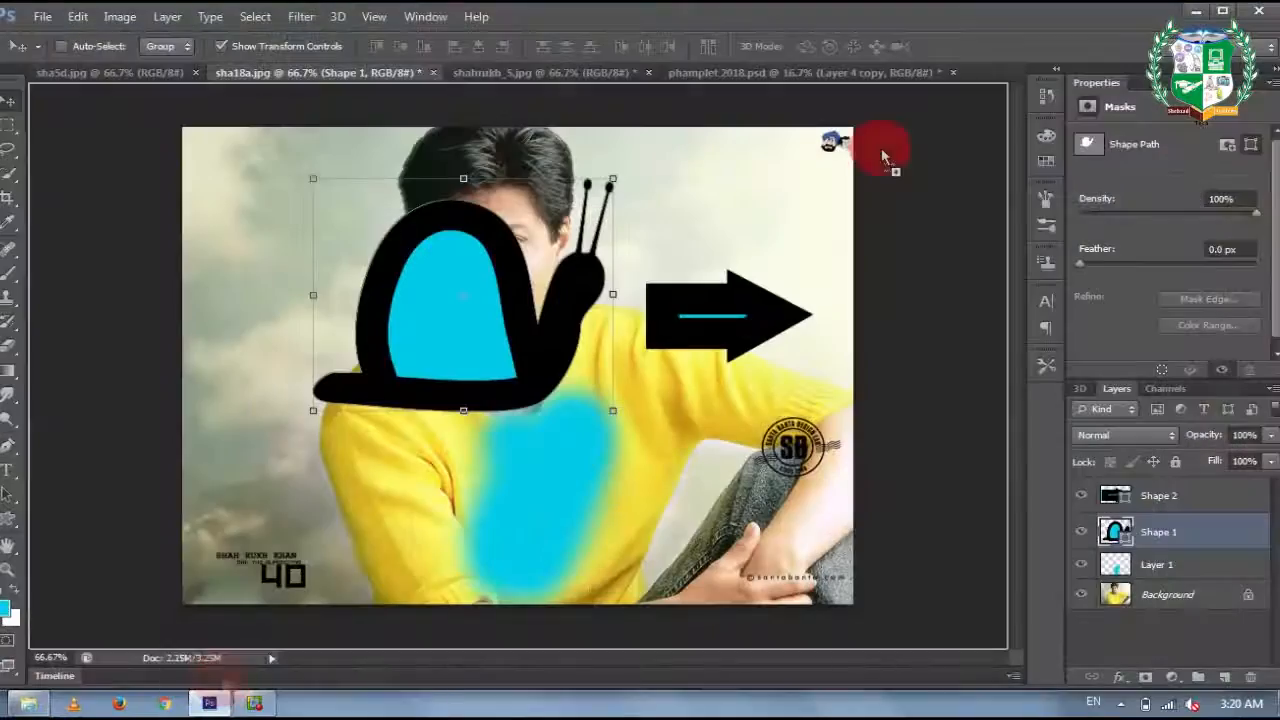
{"action": "left_click_drag", "start_coordinate": [882, 155], "coordinate": [1000, 63]}
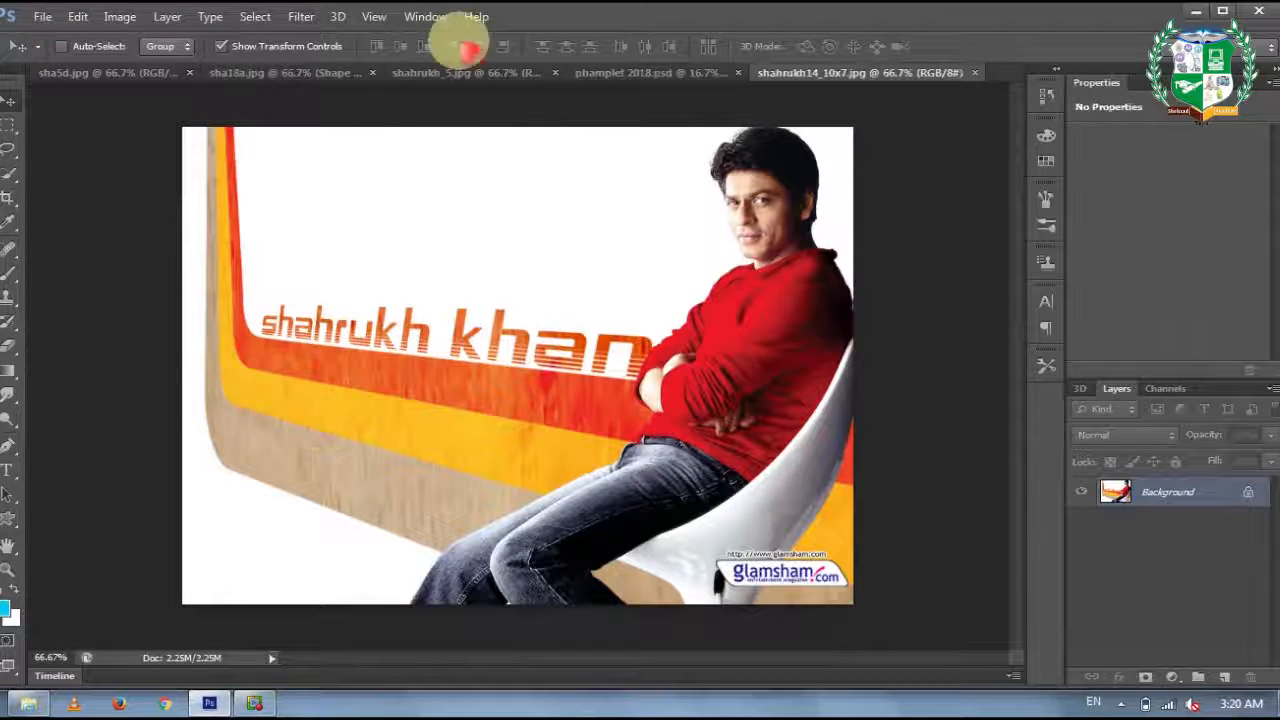
In shahrukh_5.jpg, make a rectangular selection about 14 by 15.6 cm around the man's head and shoulders, and shift it slightly up.
{"action": "left_click", "coordinate": [460, 78]}
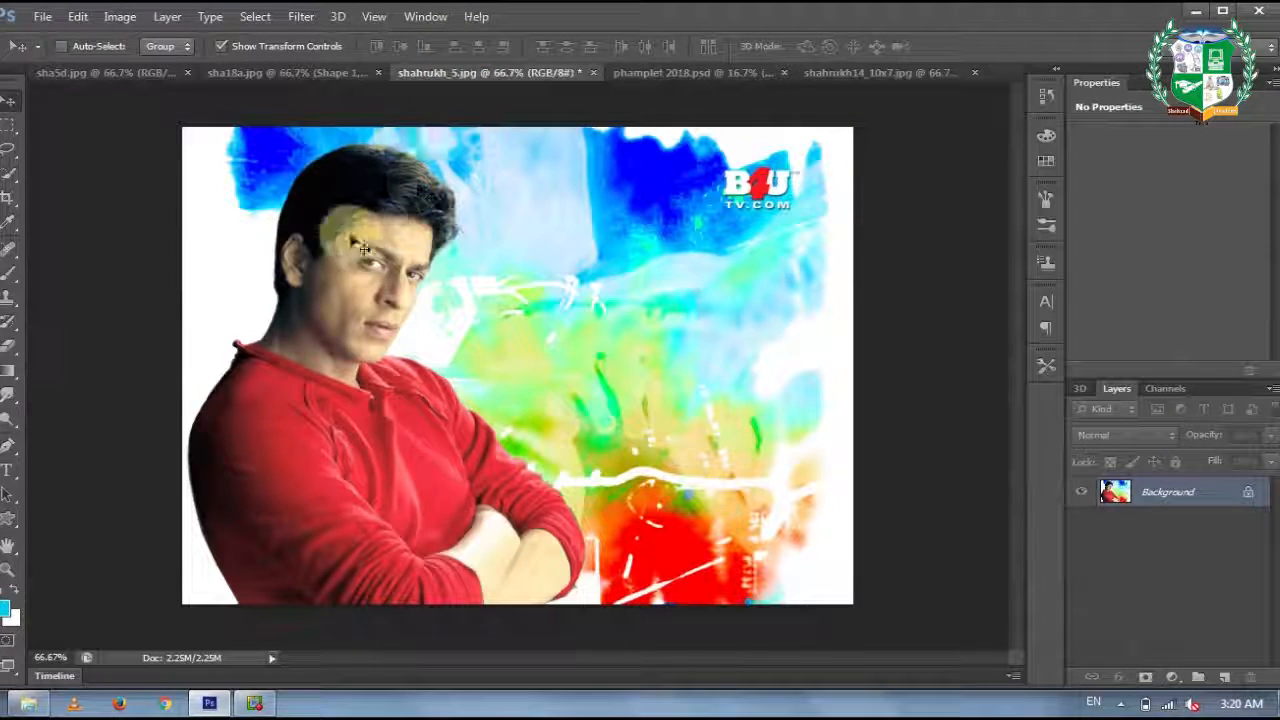
{"action": "left_click", "coordinate": [8, 124]}
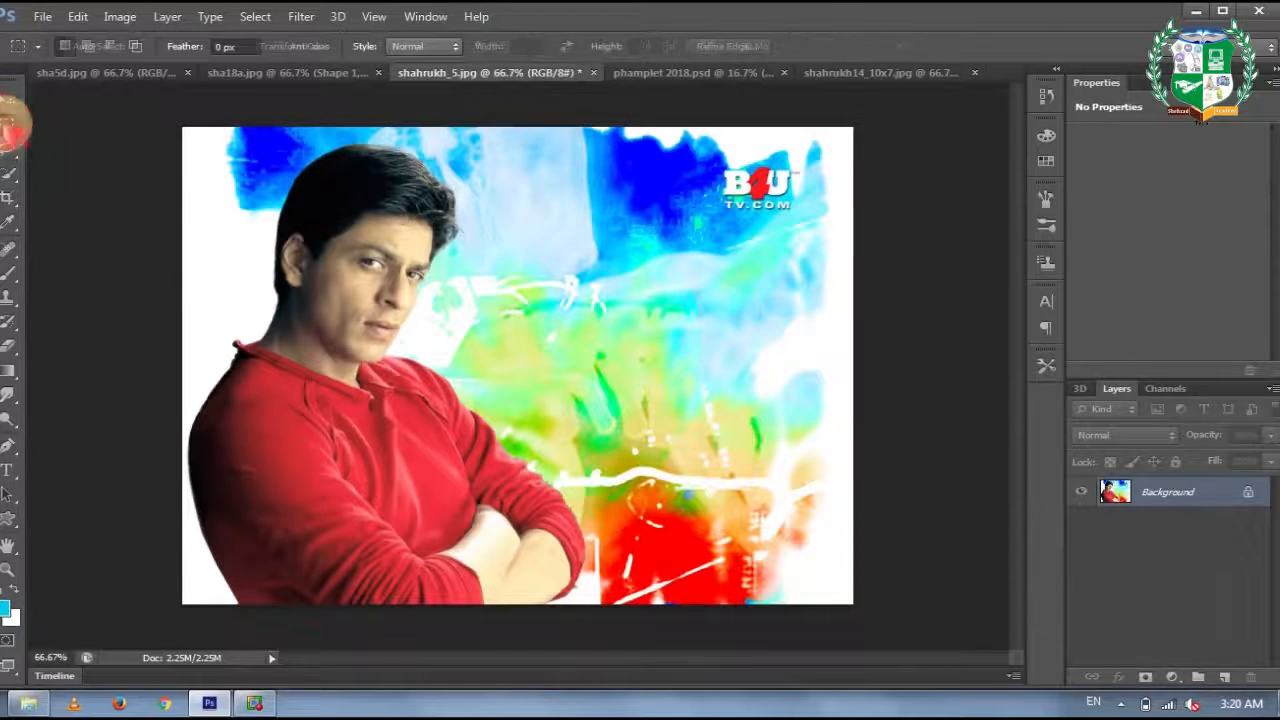
{"action": "left_click_drag", "start_coordinate": [232, 148], "coordinate": [491, 428]}
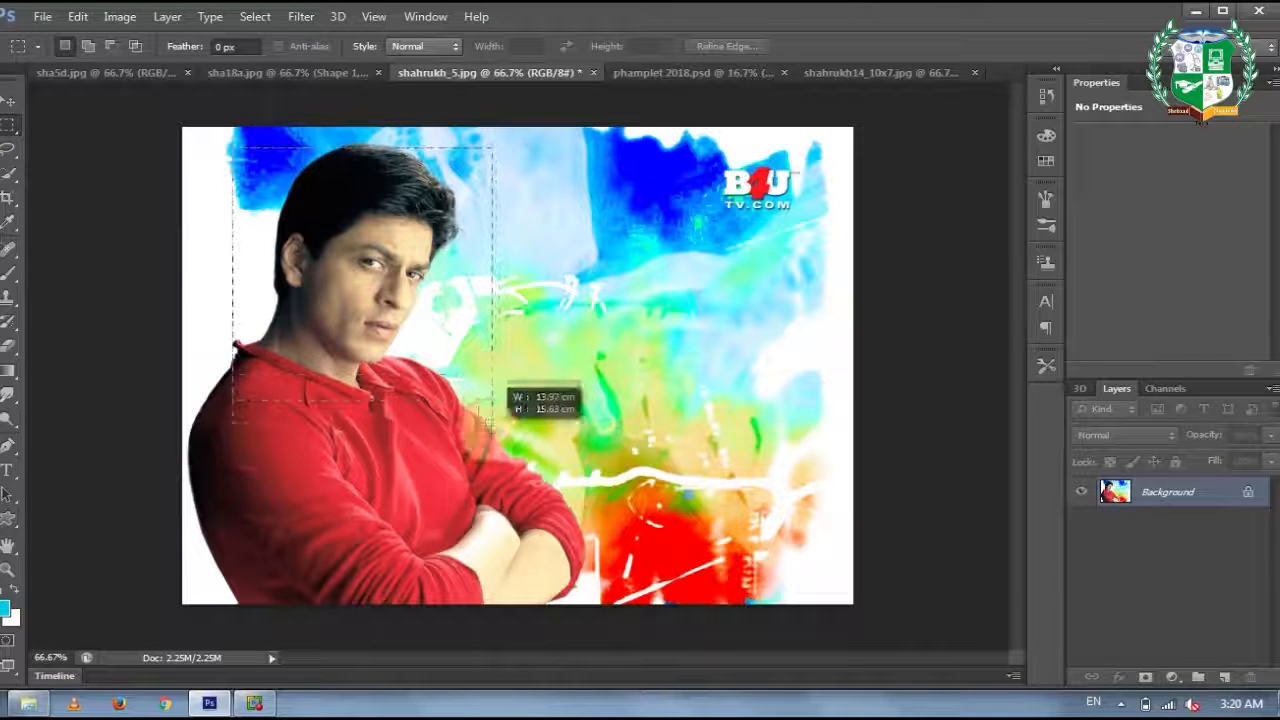
{"action": "left_click_drag", "start_coordinate": [428, 337], "coordinate": [420, 319]}
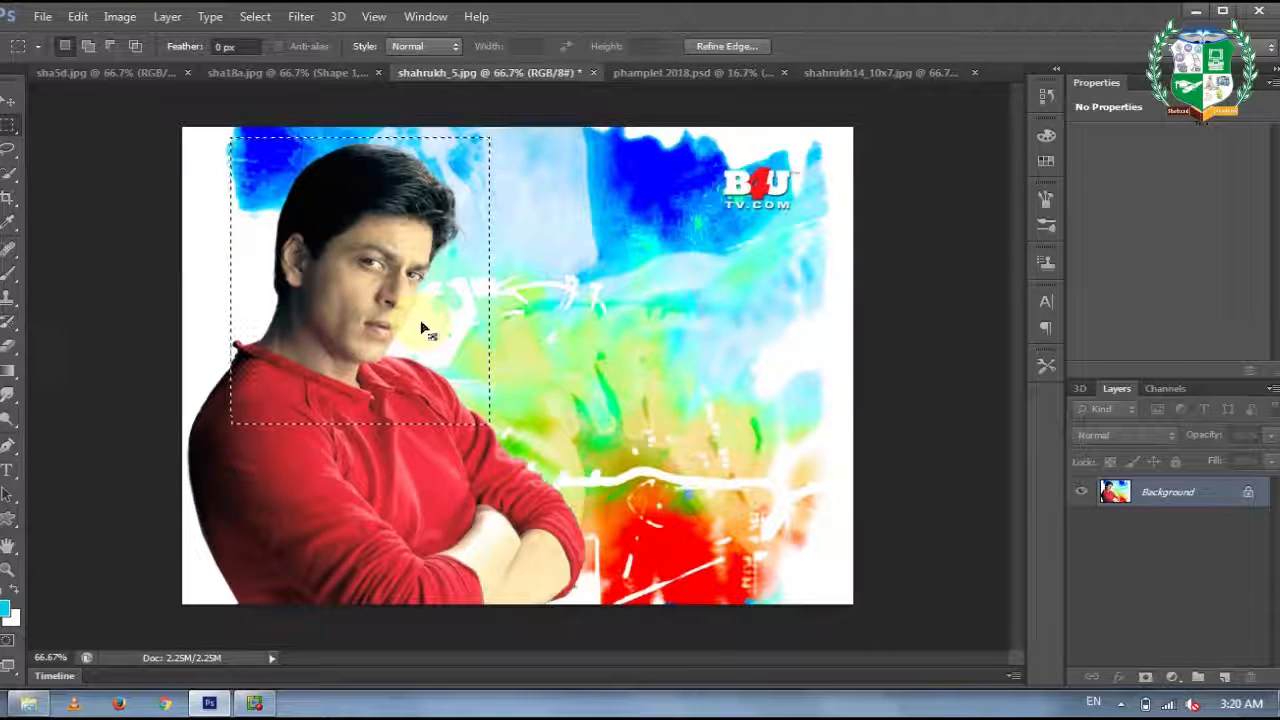
Copy the selected head area into shahrukh14_10x7.jpg as a new layer and switch to the Move tool.
{"action": "left_click", "coordinate": [829, 71]}
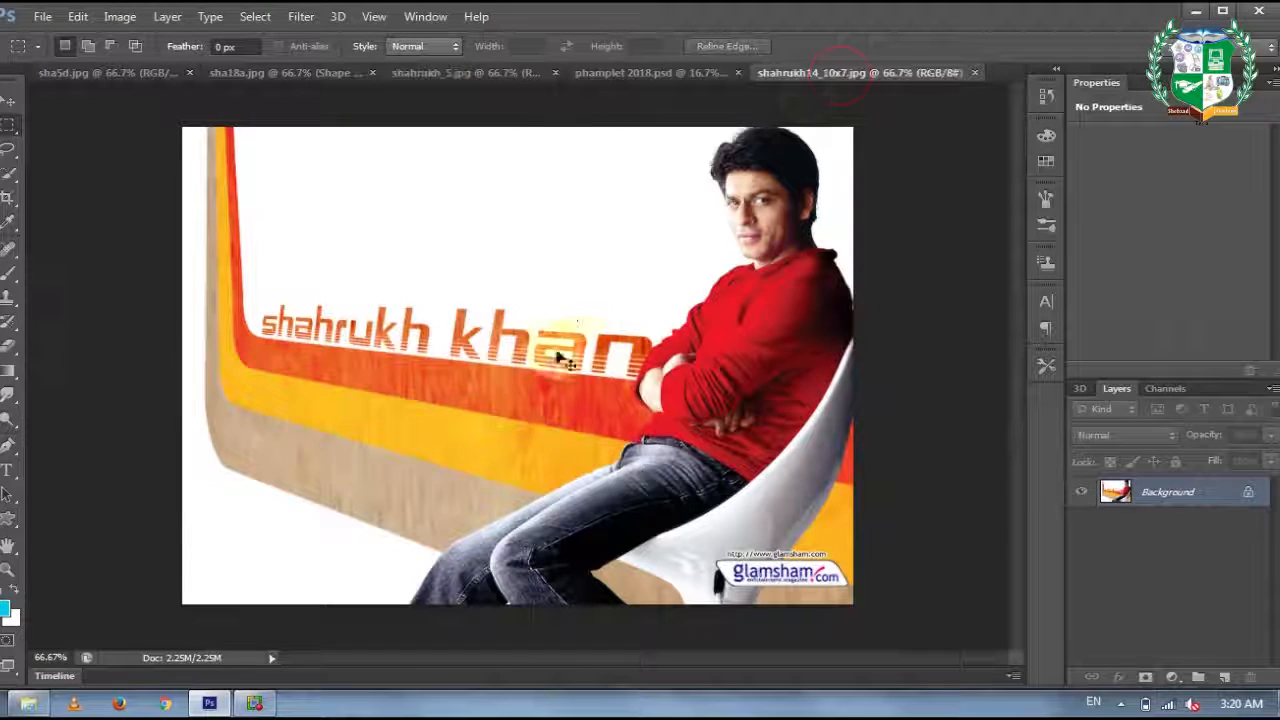
{"action": "key", "text": "ctrl+v"}
{"action": "key", "text": "v"}
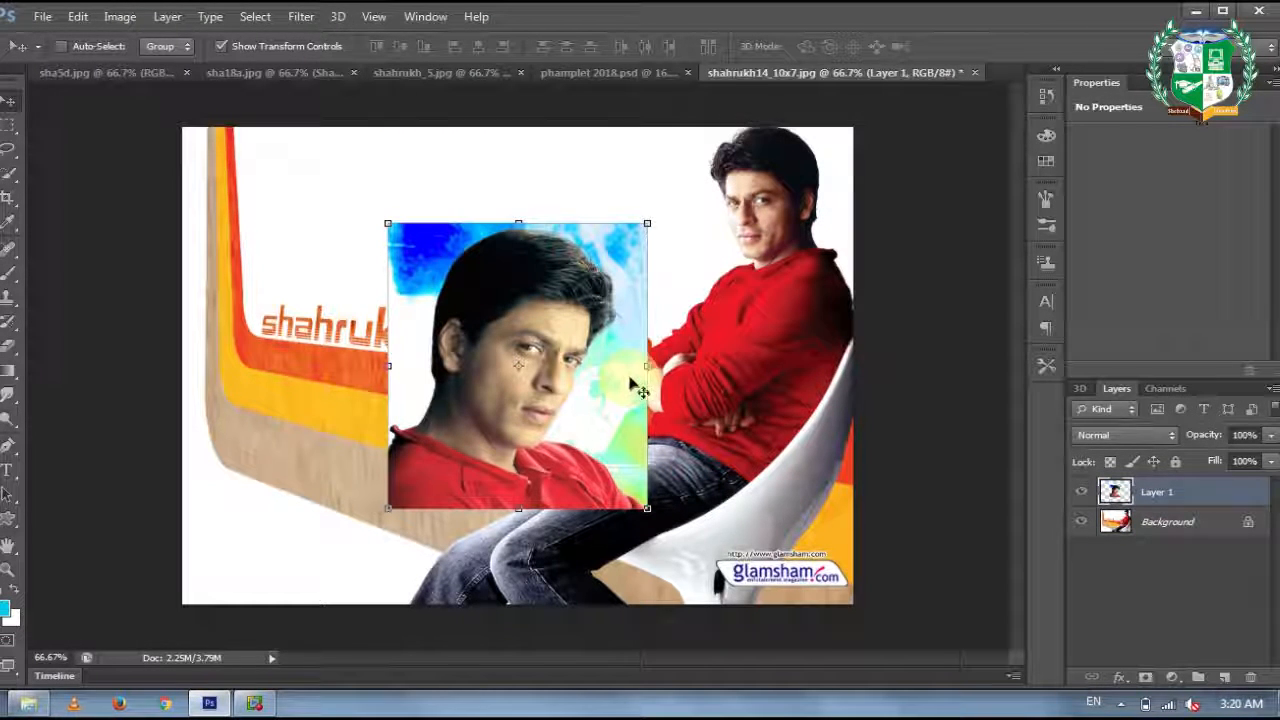
Move the pasted portrait down to the picture's lower-left area, try shrinking it unevenly from one corner, and undo that scaling.
{"action": "left_click_drag", "start_coordinate": [609, 372], "coordinate": [507, 455]}
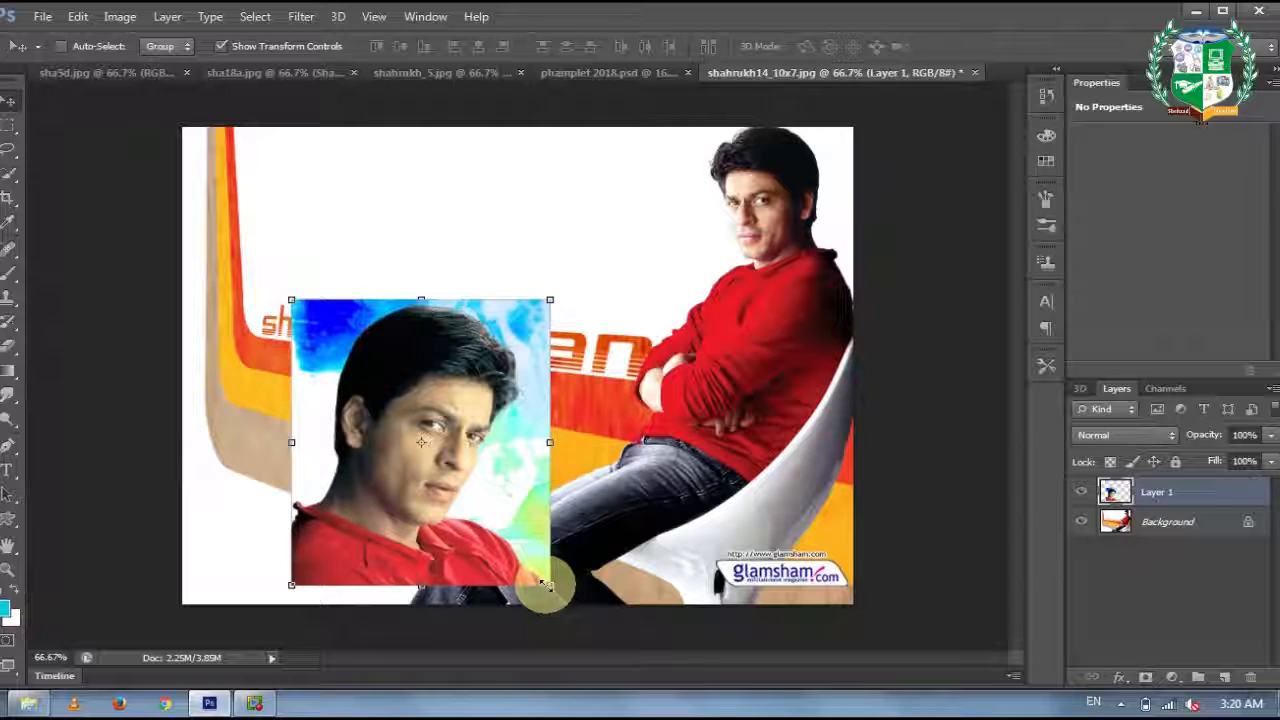
{"action": "left_click_drag", "start_coordinate": [548, 585], "coordinate": [462, 562]}
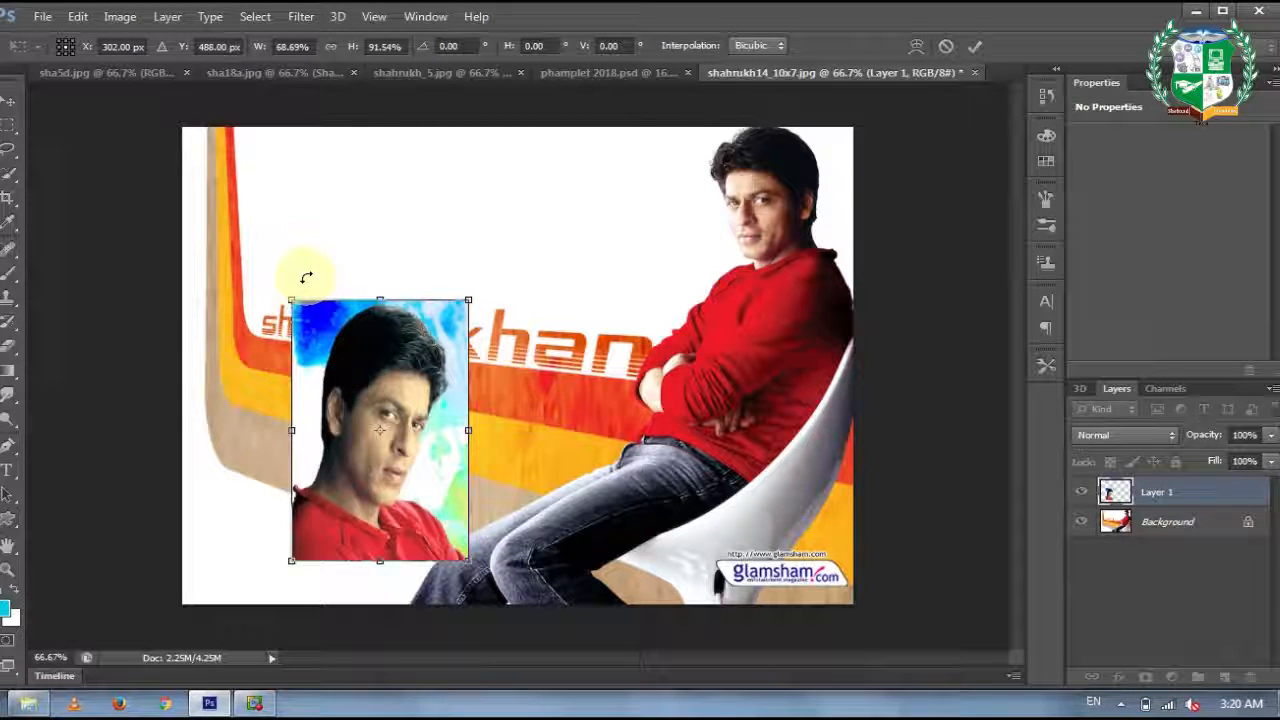
{"action": "key", "text": "ctrl+z"}
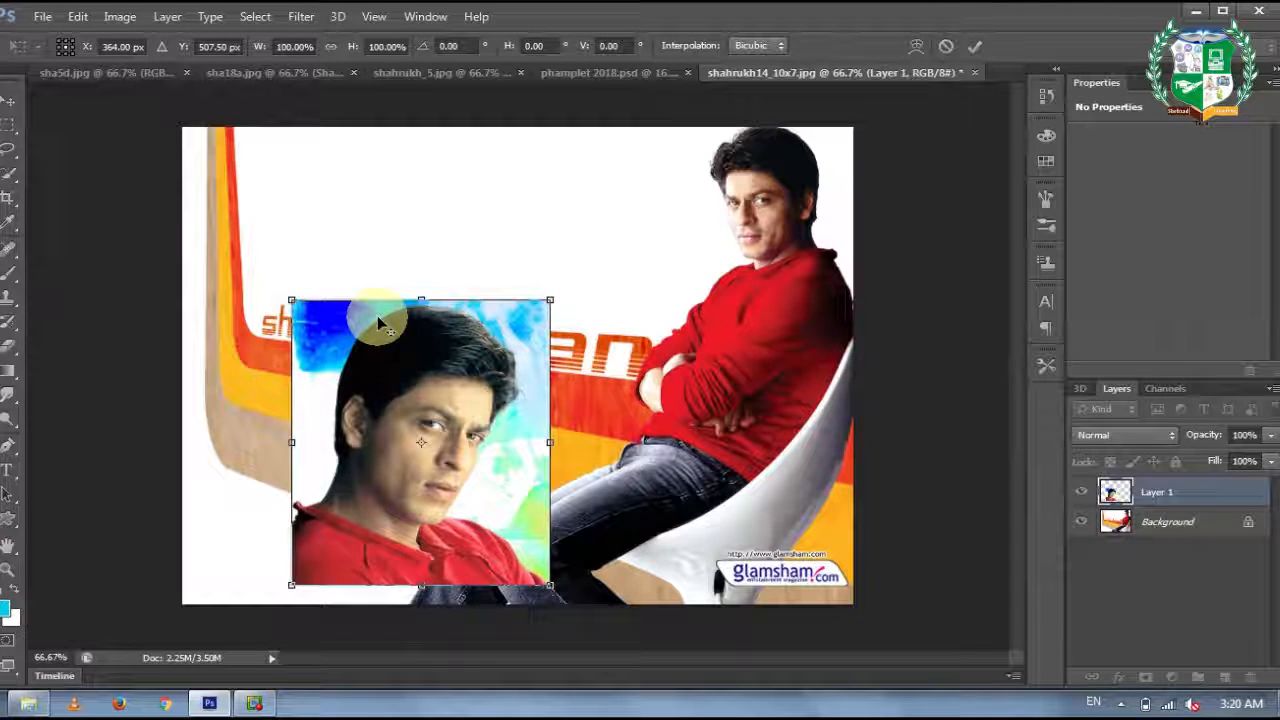
Scale the pasted portrait about its centre to about 50%, then place it near the lower-left stripes, rotated about -69°.
{"action": "left_click_drag", "start_coordinate": [549, 586], "coordinate": [479, 524]}
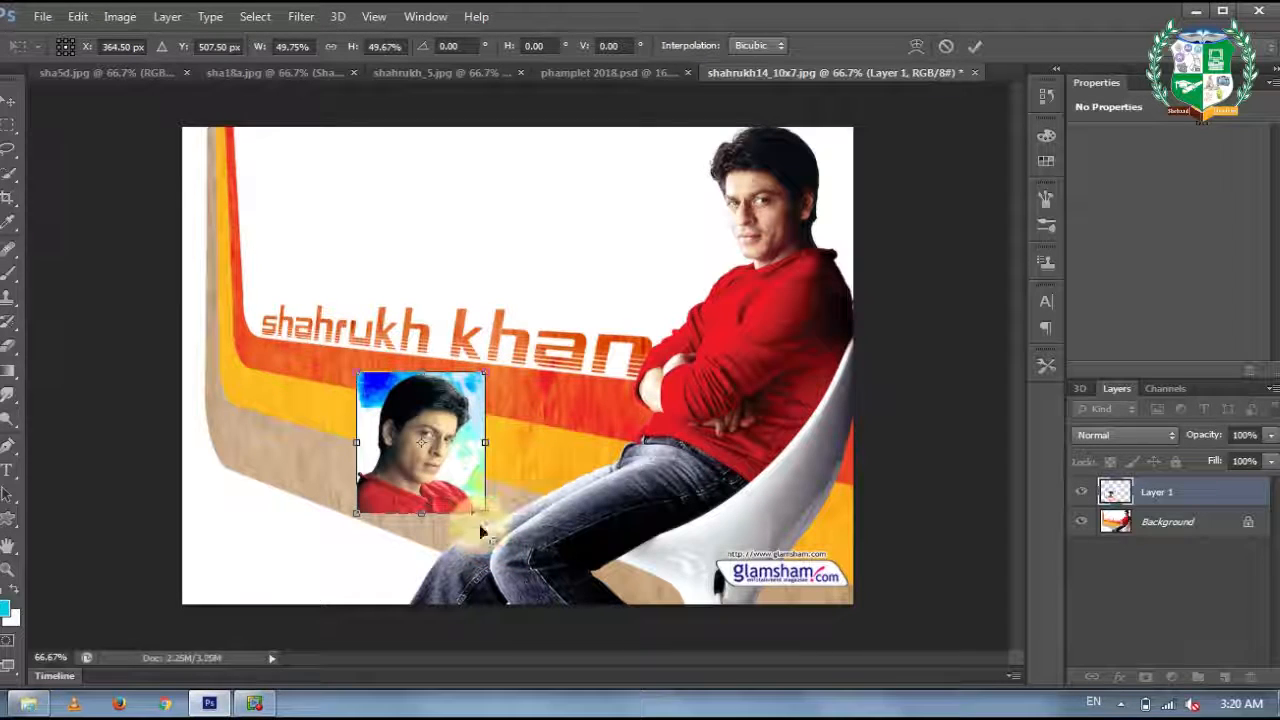
{"action": "key", "text": "Return"}
{"action": "left_click_drag", "start_coordinate": [440, 485], "coordinate": [371, 429]}
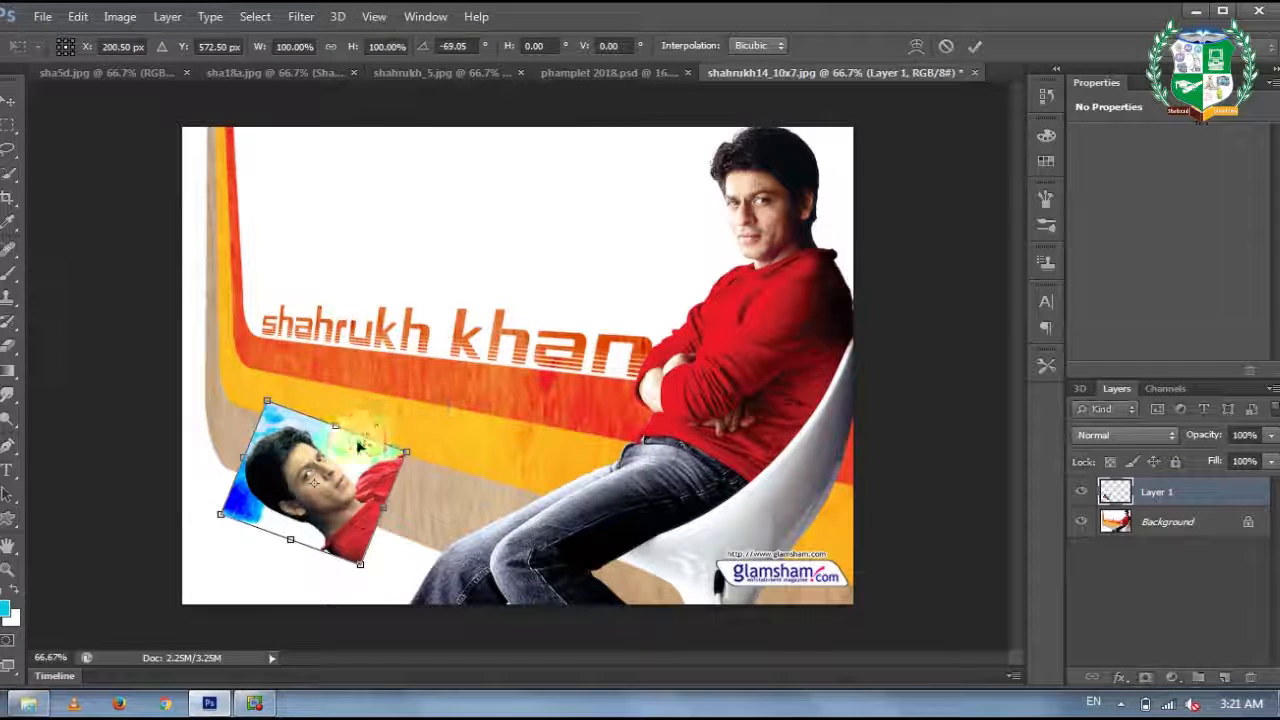
{"action": "key", "text": "Return"}
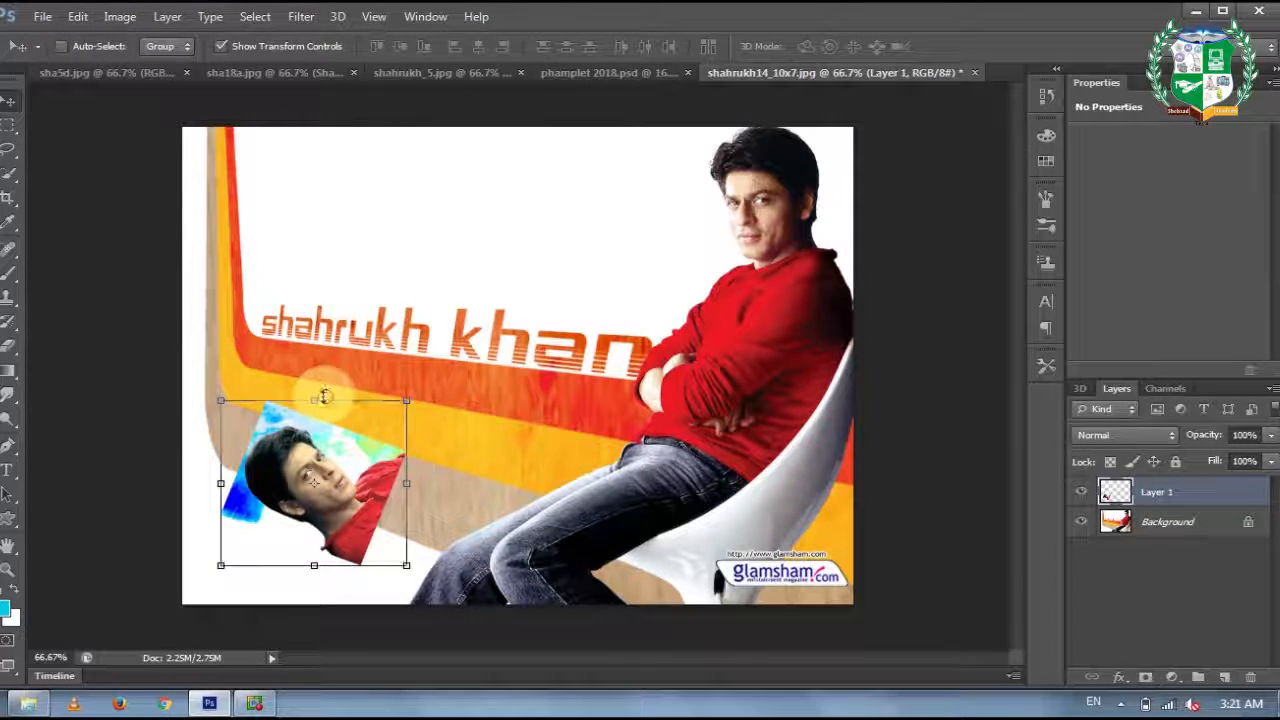
Distort the rotated portrait's four corners individually so it becomes a smaller skewed shape beside the tan stripe, and apply the transform.
{"action": "left_click", "coordinate": [323, 394]}
{"action": "left_click_drag", "start_coordinate": [222, 403], "coordinate": [260, 421]}
{"action": "left_click_drag", "start_coordinate": [222, 566], "coordinate": [261, 519]}
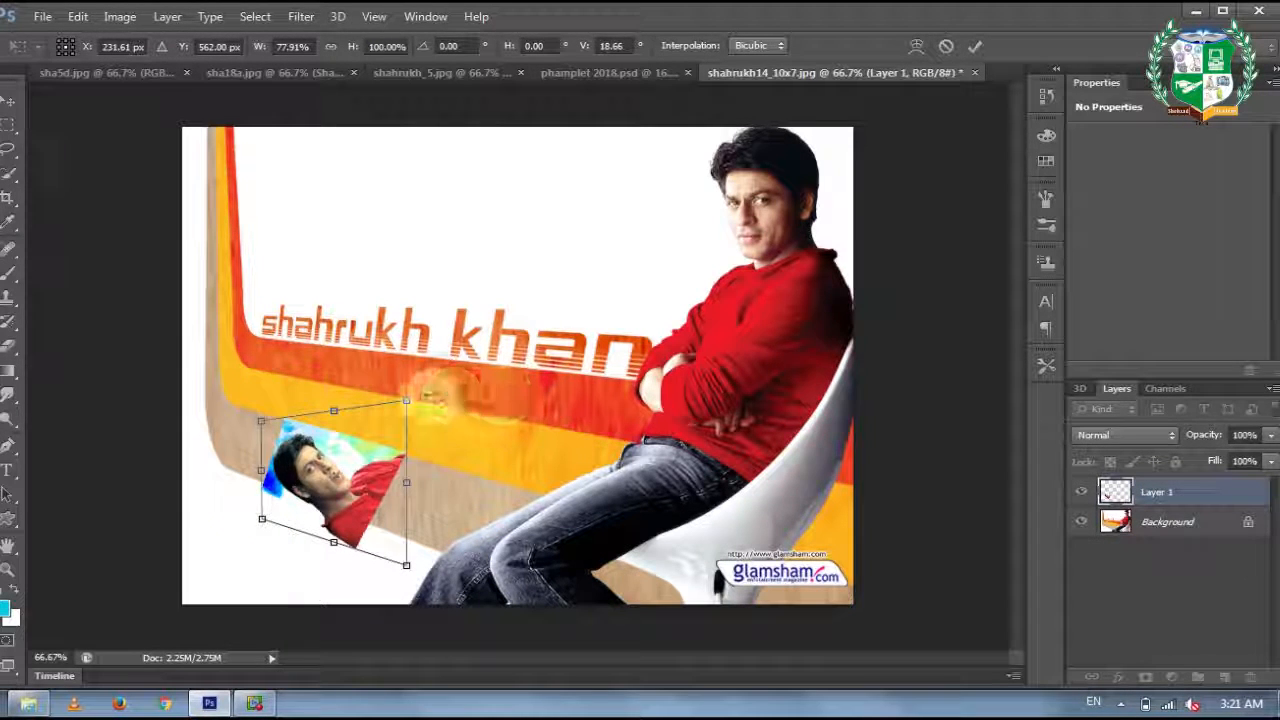
{"action": "left_click_drag", "start_coordinate": [407, 409], "coordinate": [407, 414]}
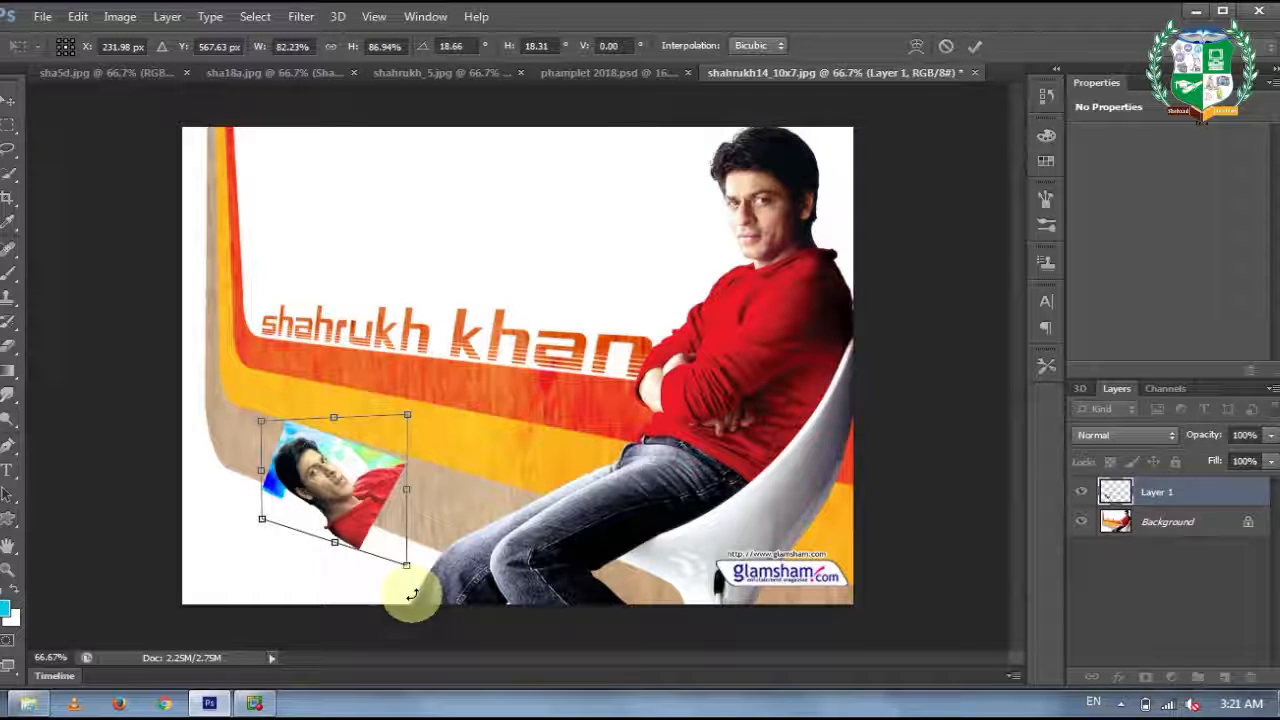
{"action": "left_click_drag", "start_coordinate": [408, 565], "coordinate": [448, 541]}
{"action": "left_click_drag", "start_coordinate": [398, 425], "coordinate": [381, 423]}
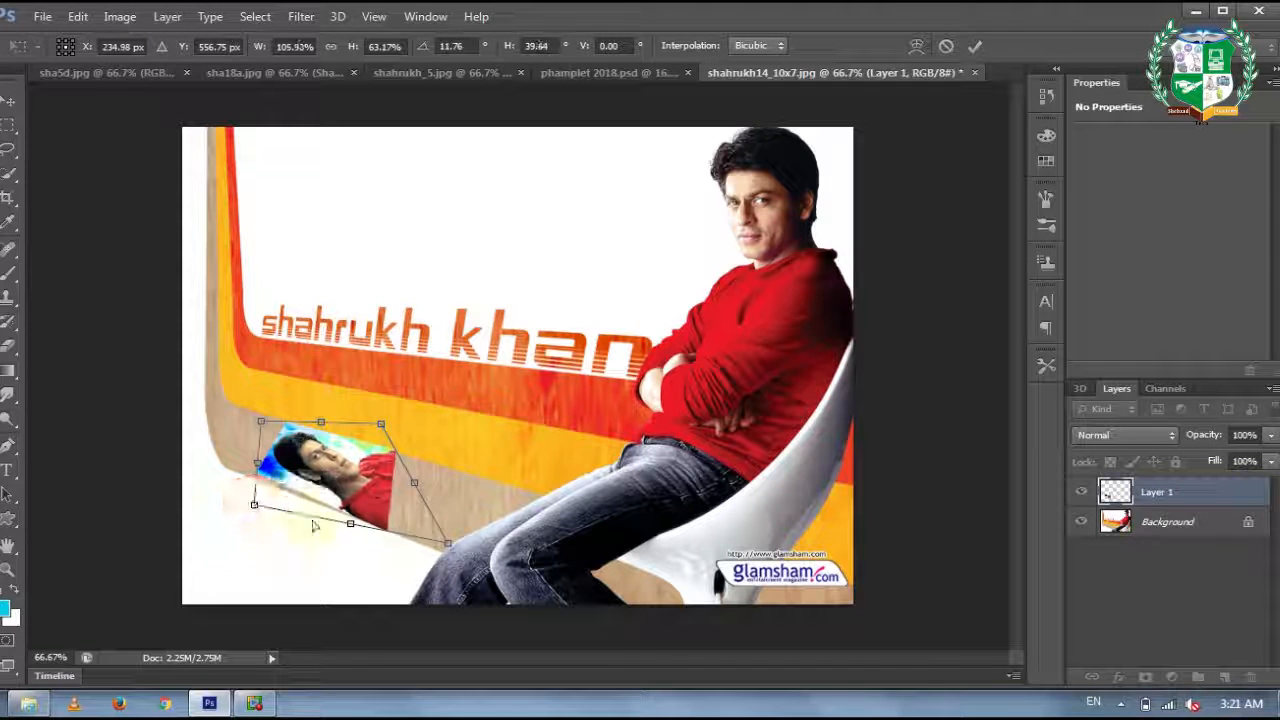
{"action": "left_click_drag", "start_coordinate": [448, 541], "coordinate": [398, 527]}
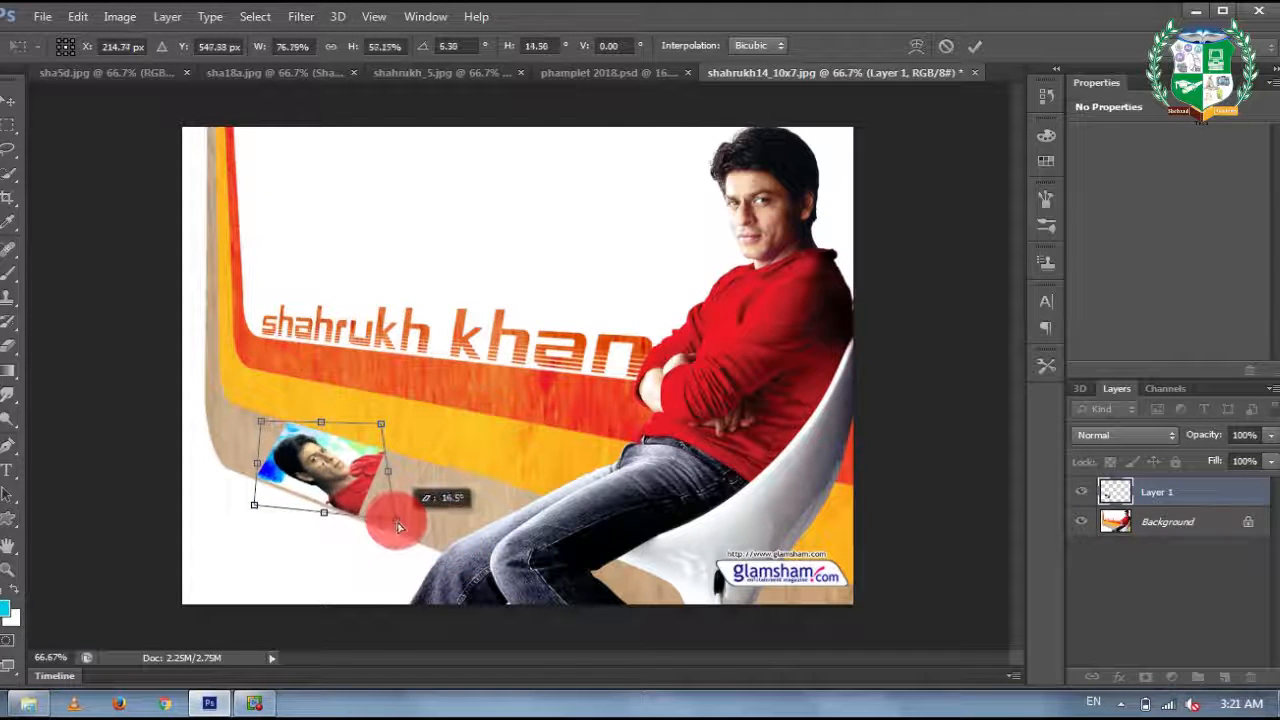
{"action": "mouse_move", "coordinate": [255, 508]}
{"action": "left_mouse_down"}
{"action": "mouse_move", "coordinate": [241, 506]}
{"action": "mouse_move", "coordinate": [272, 515]}
{"action": "left_mouse_up"}
{"action": "key", "text": "Return"}
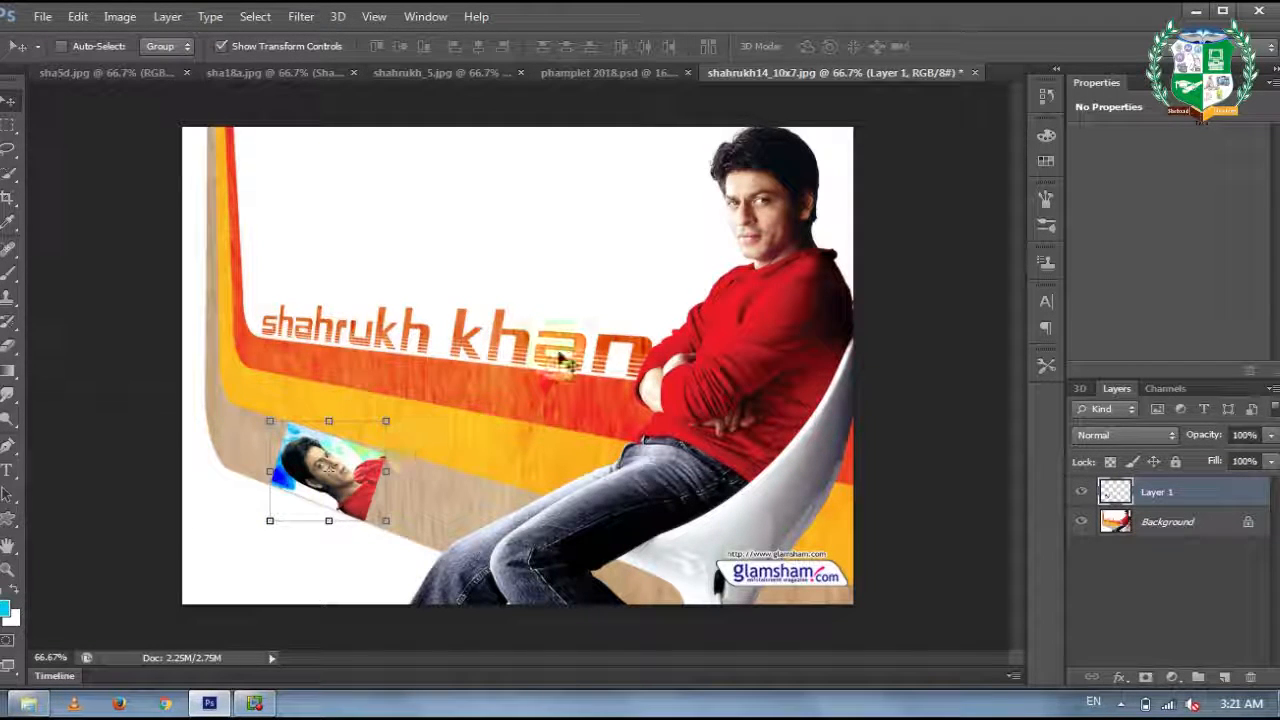
Switch to the shahrukh_5.jpg document and clear its selection around the man's head and shoulders.
{"action": "left_click", "coordinate": [588, 338]}
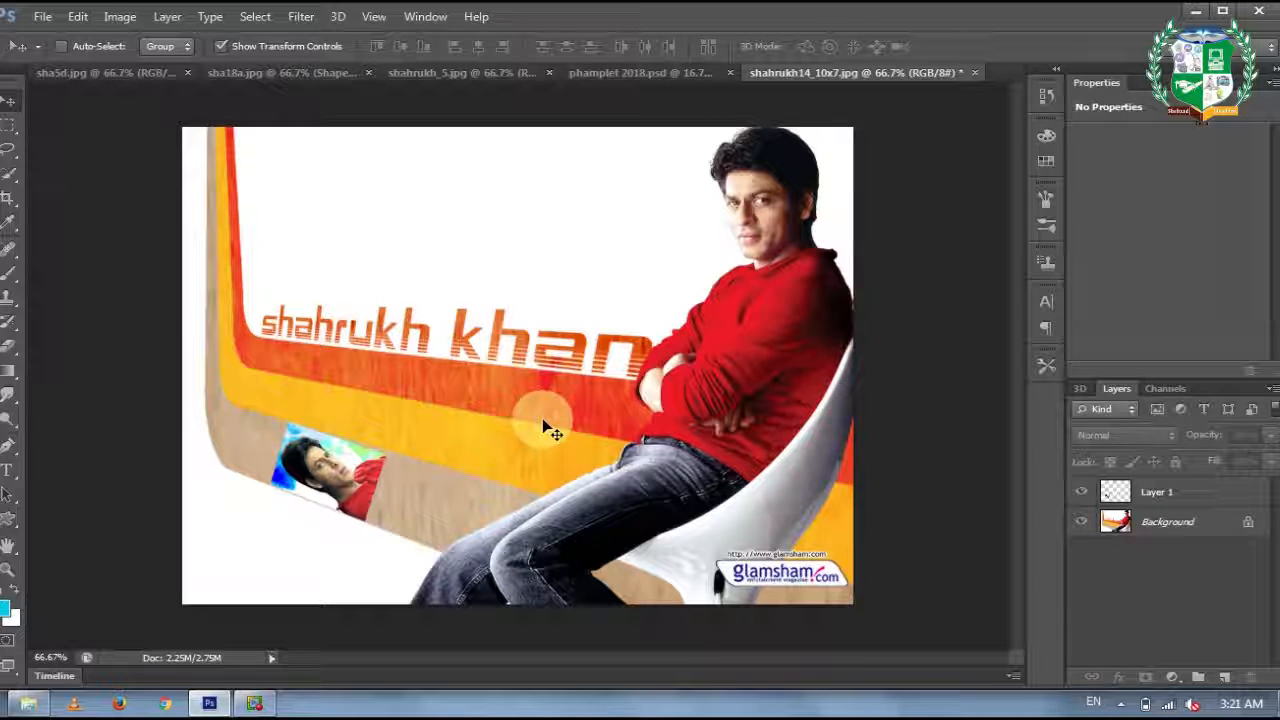
{"action": "left_click", "coordinate": [320, 72]}
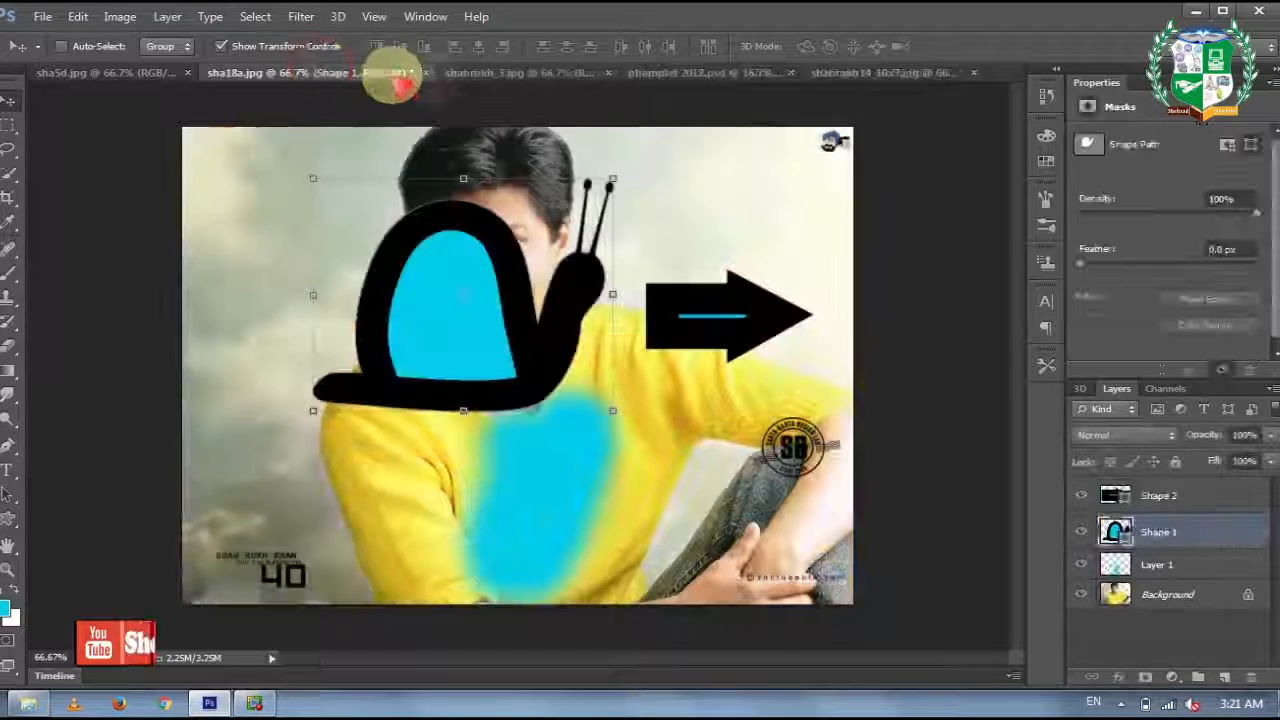
{"action": "left_click", "coordinate": [485, 76]}
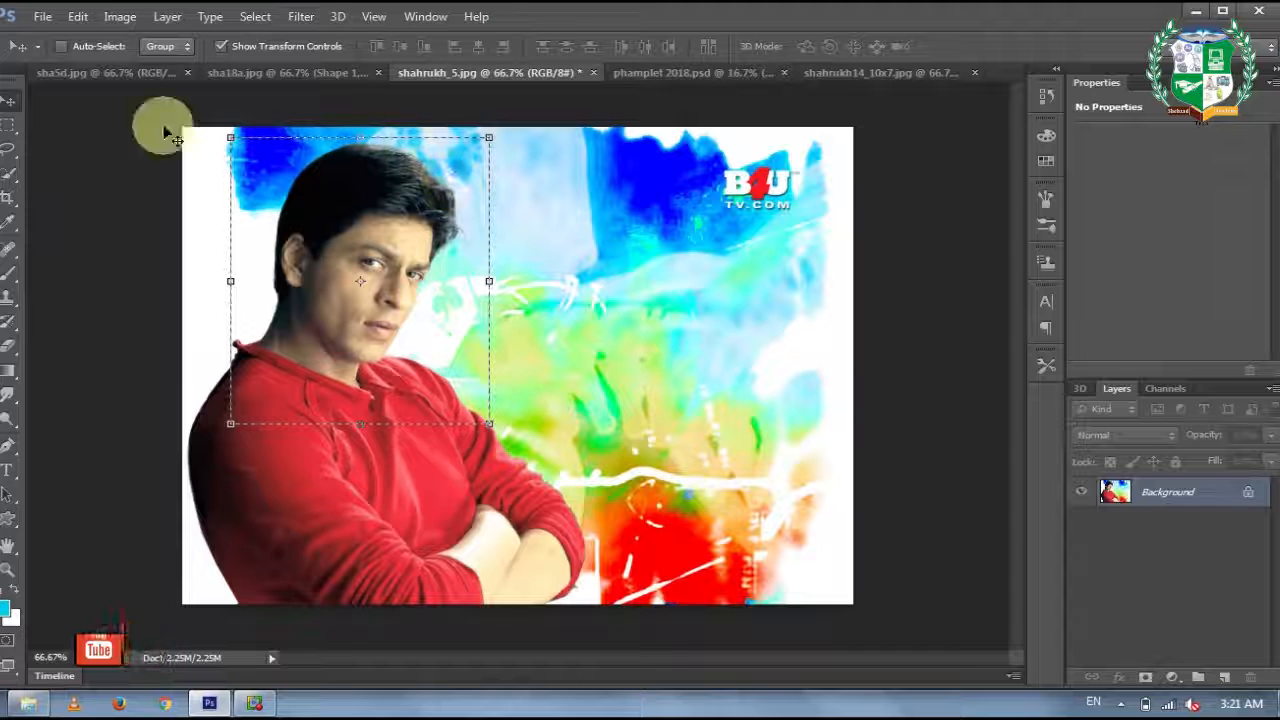
{"action": "key", "text": "ctrl+d"}
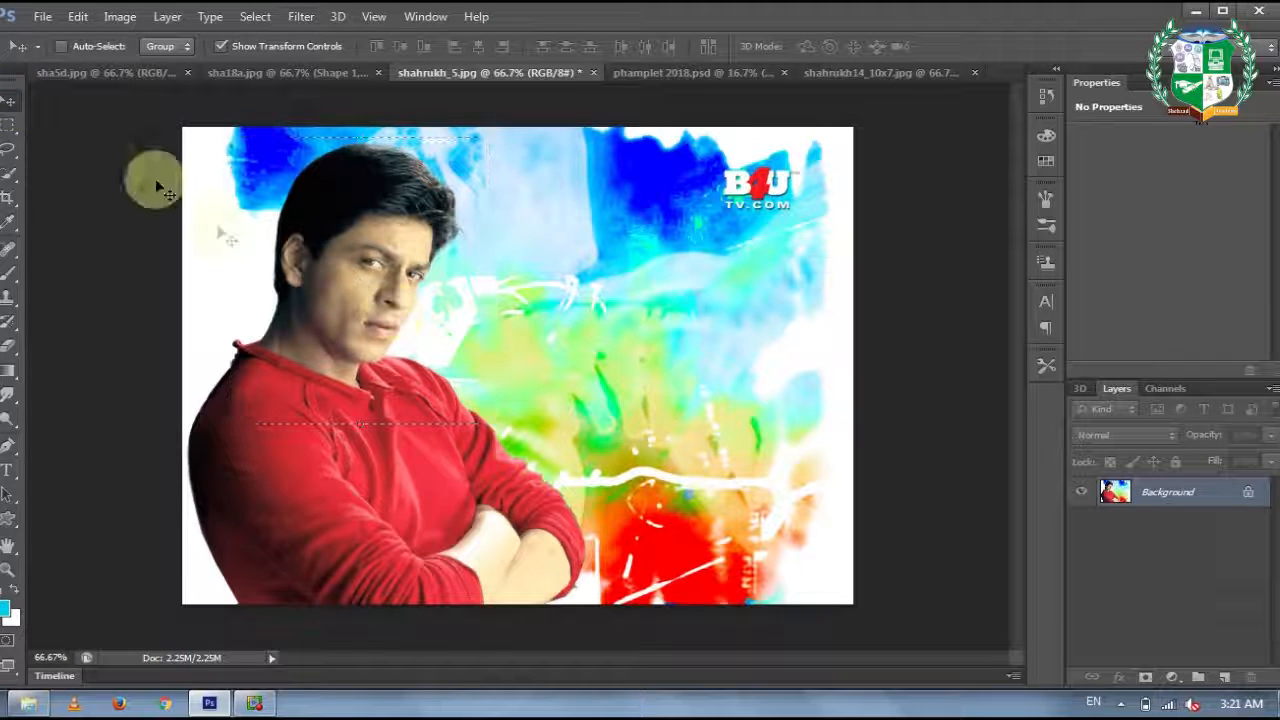
With the Rectangular Marquee tool in New Selection mode, draw several replacement selections, ending with one around the man's eyes.
{"action": "left_click_drag", "start_coordinate": [8, 124], "coordinate": [103, 142]}
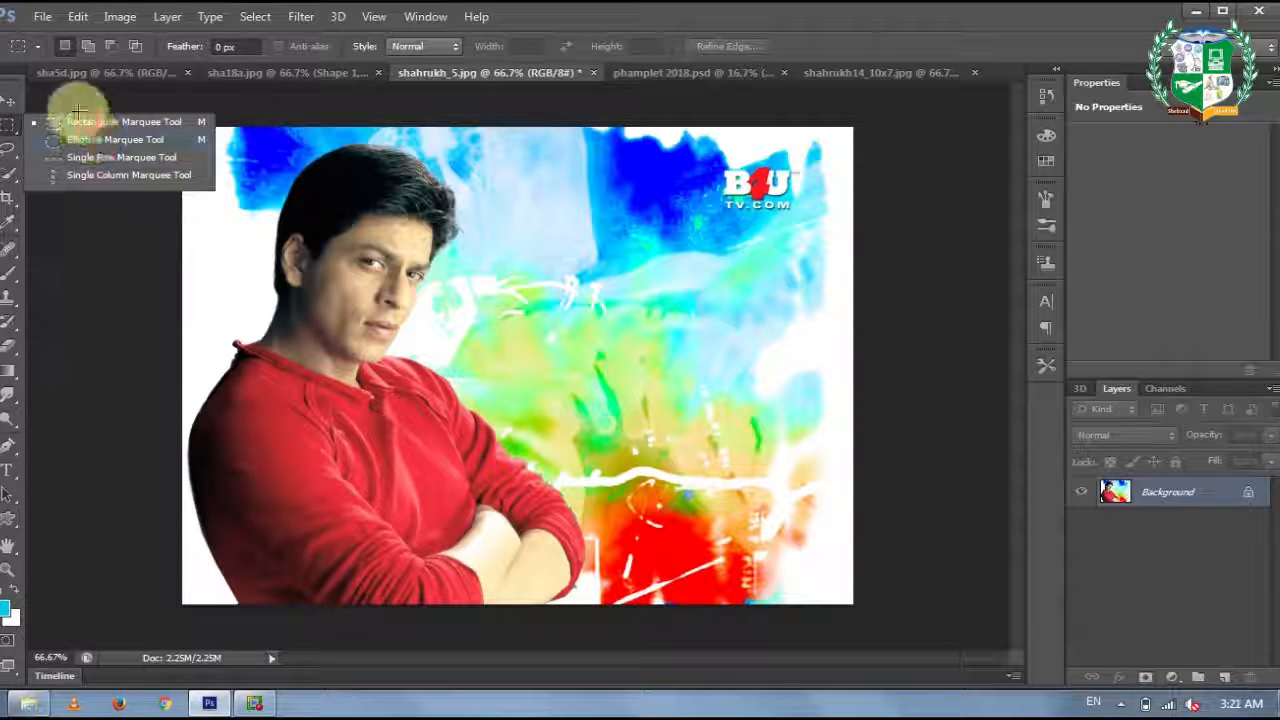
{"action": "left_click_drag", "start_coordinate": [88, 124], "coordinate": [80, 121]}
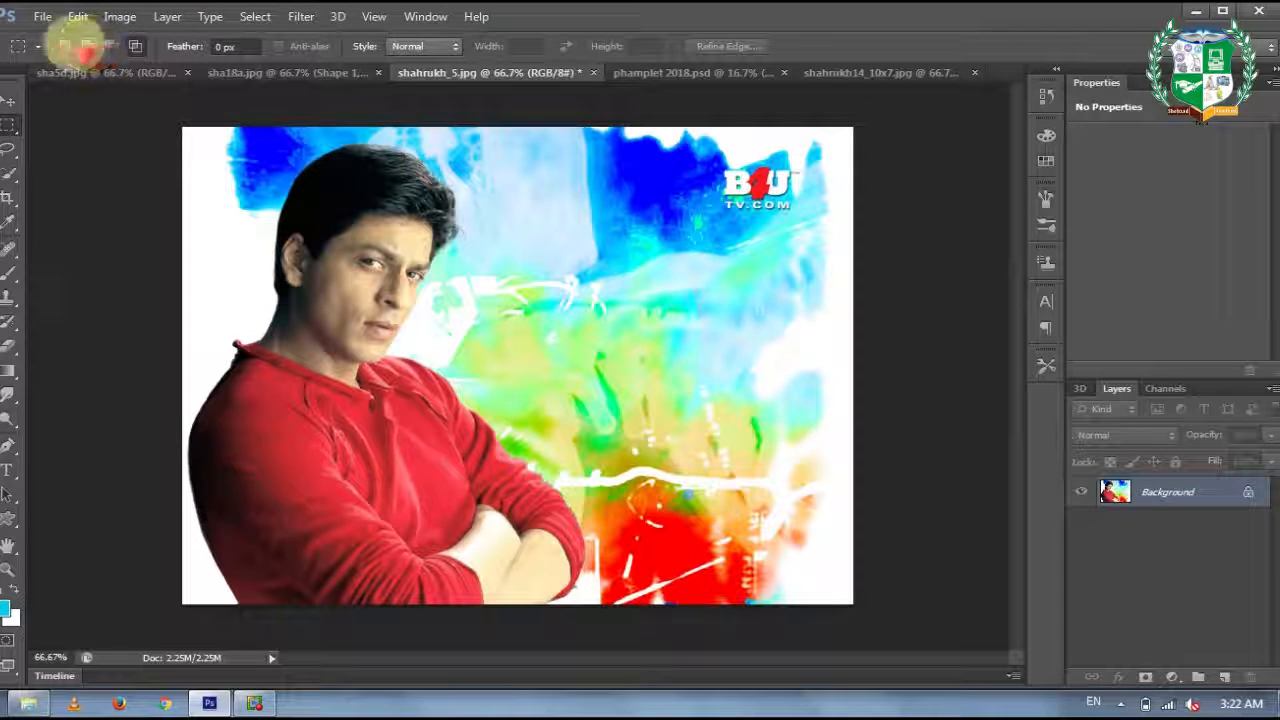
{"action": "left_click", "coordinate": [64, 46]}
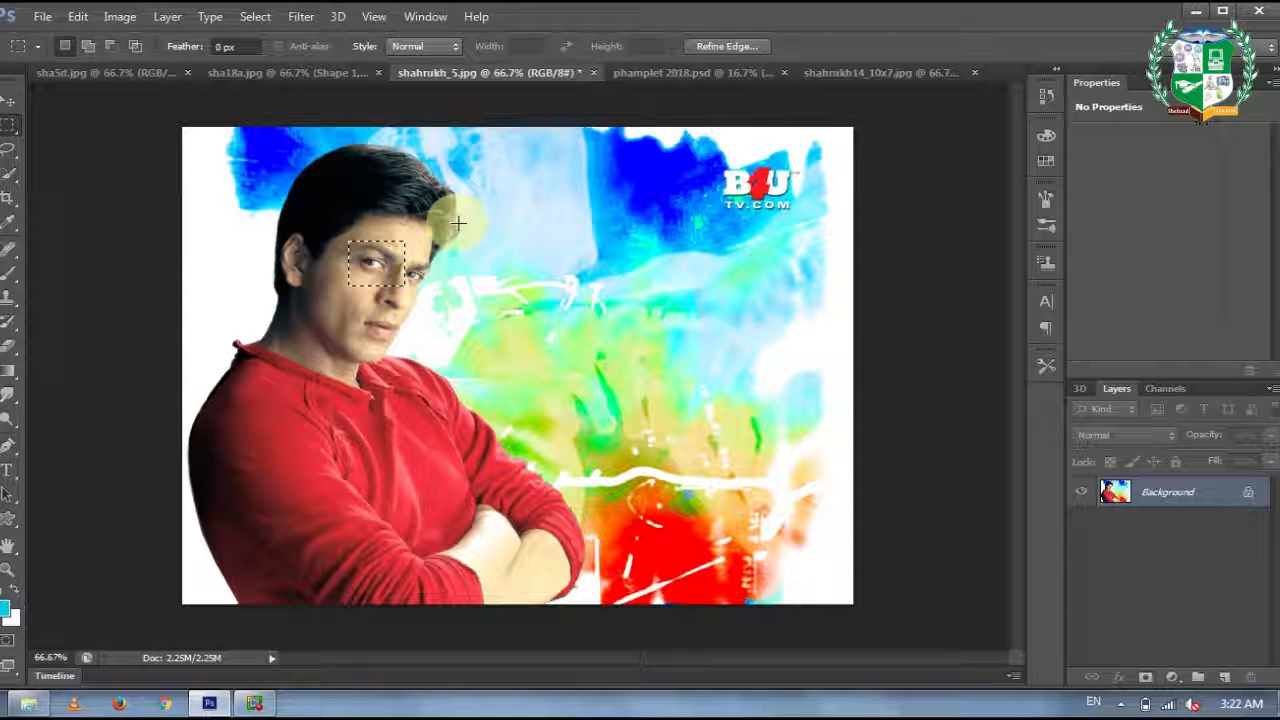
{"action": "left_click_drag", "start_coordinate": [472, 215], "coordinate": [612, 256]}
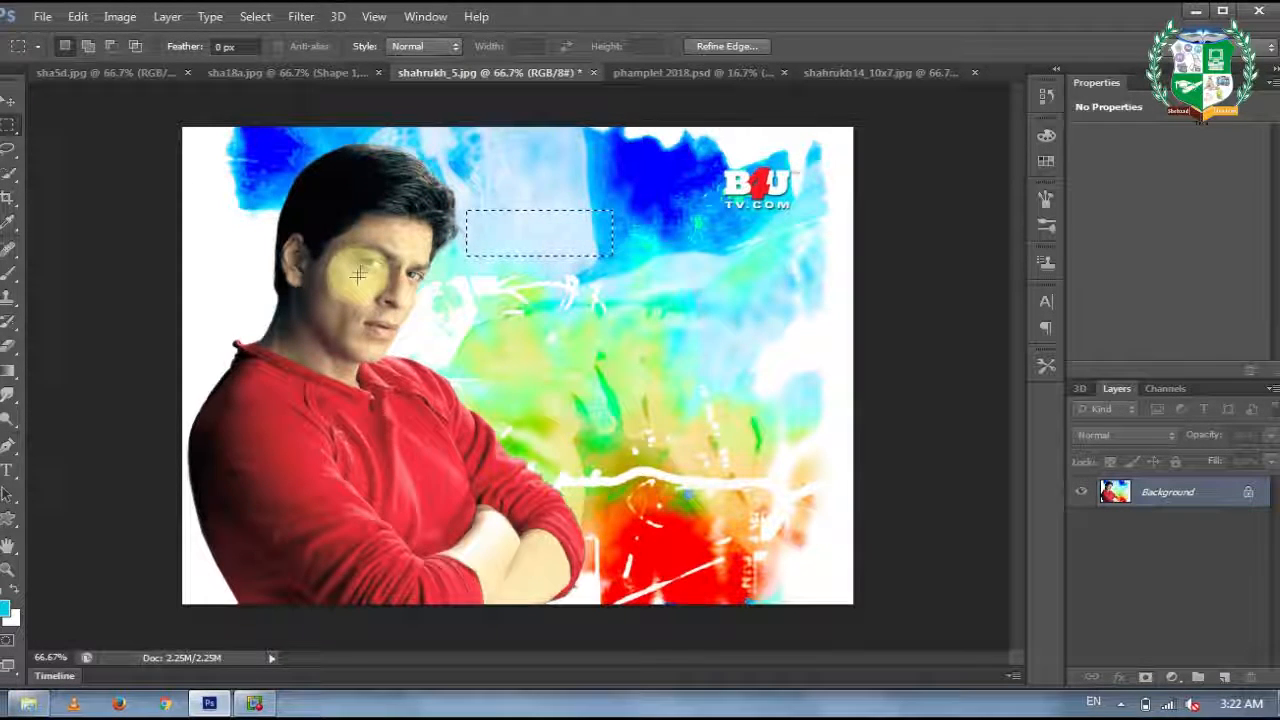
{"action": "left_click_drag", "start_coordinate": [331, 422], "coordinate": [439, 468]}
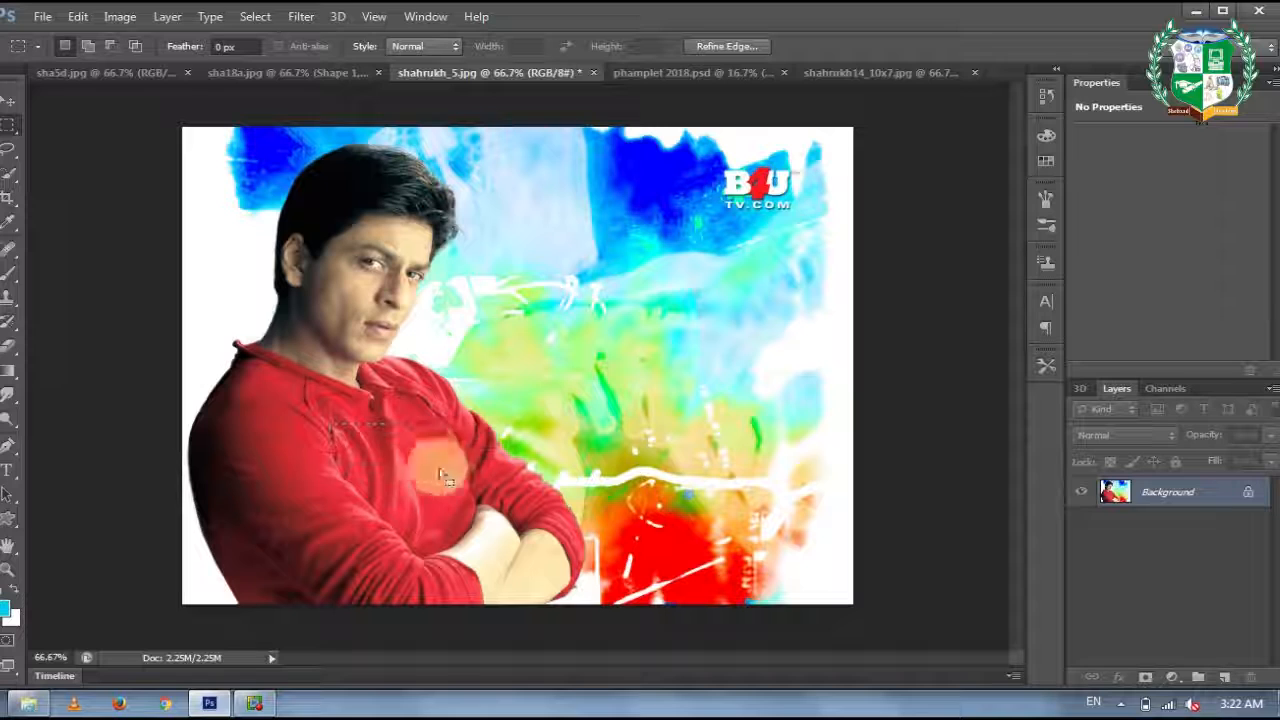
{"action": "left_click_drag", "start_coordinate": [426, 283], "coordinate": [428, 284]}
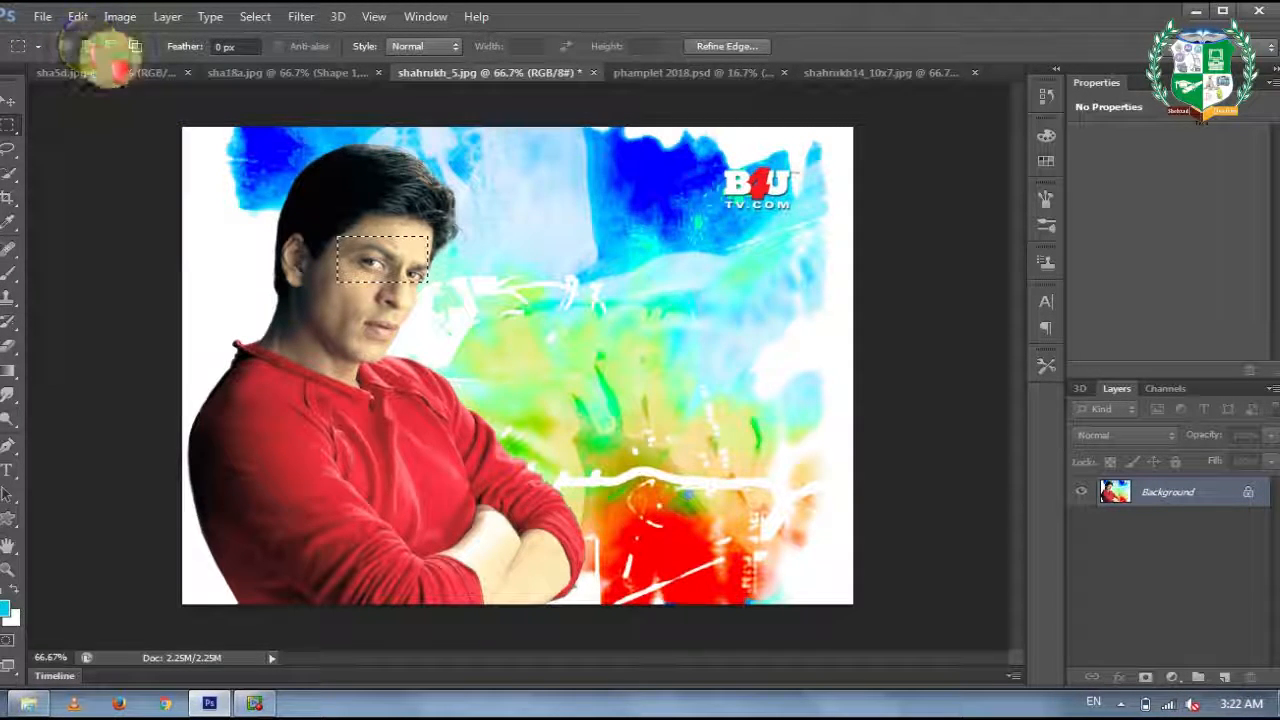
Use Add to Selection to extend the eye selection with overlapping rectangles over the hair, forehead, nose and mouth.
{"action": "left_click", "coordinate": [89, 47]}
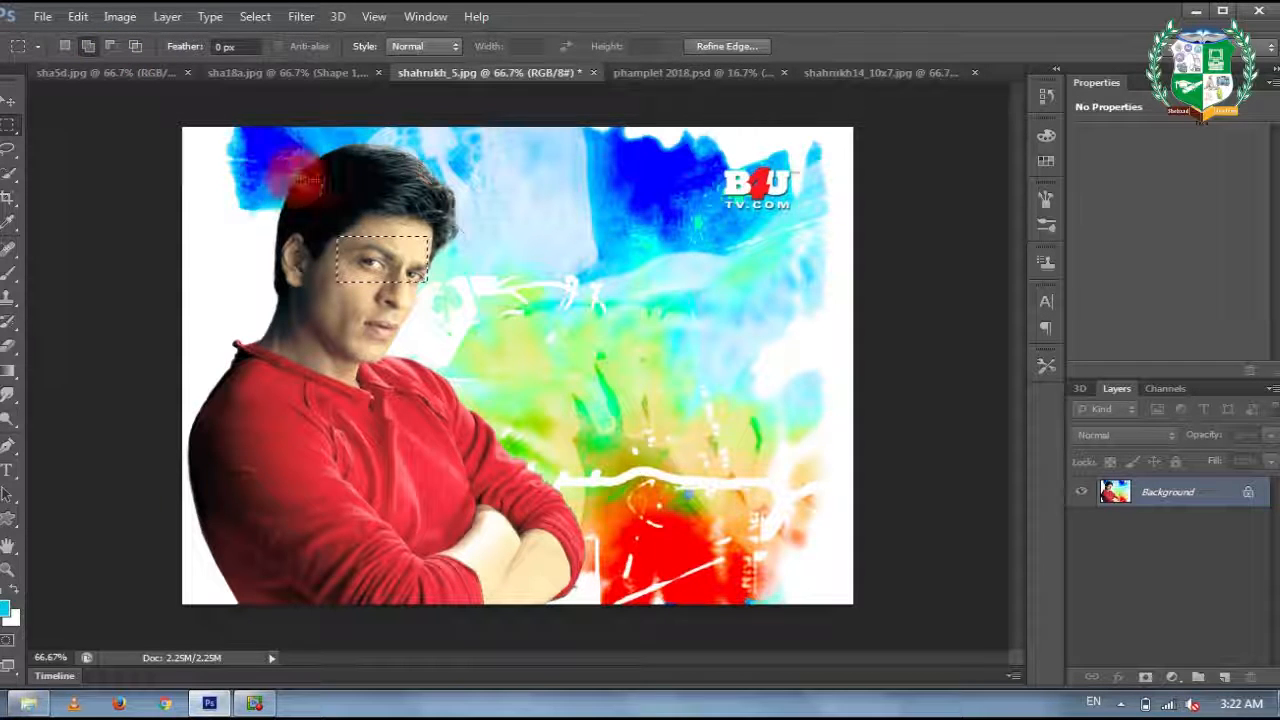
{"action": "left_click_drag", "start_coordinate": [372, 188], "coordinate": [437, 206]}
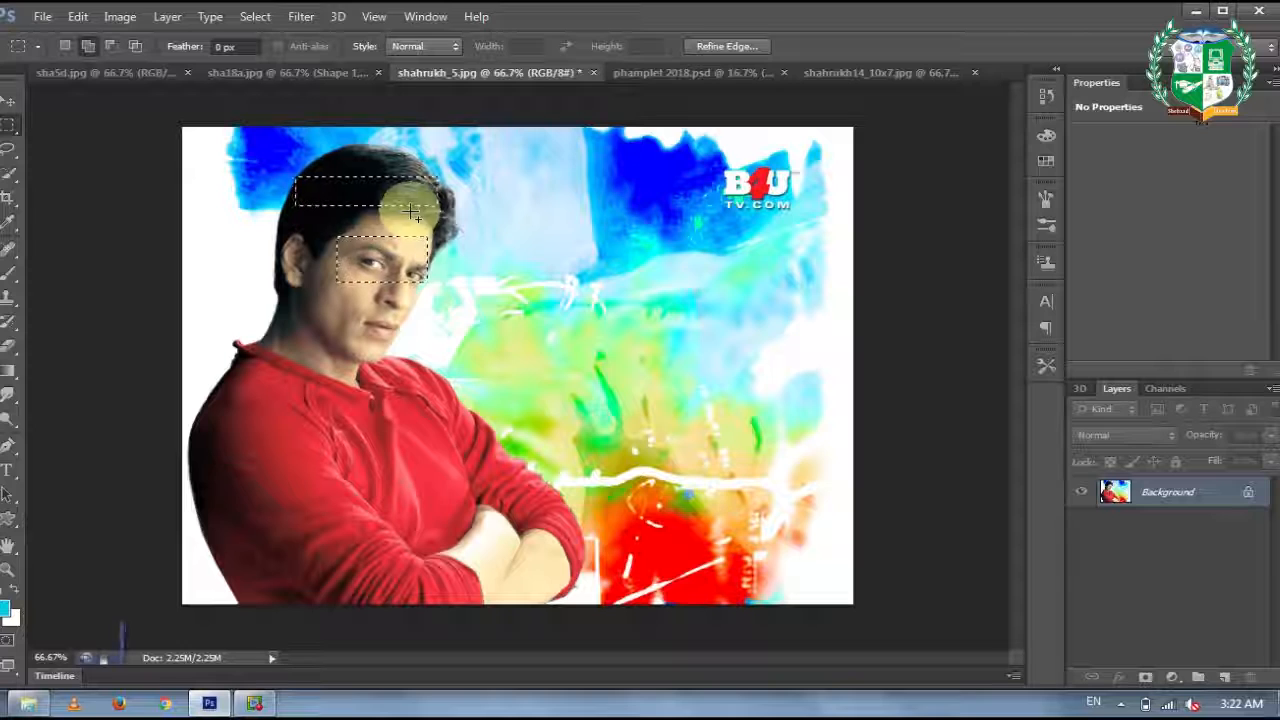
{"action": "left_click_drag", "start_coordinate": [410, 326], "coordinate": [373, 264]}
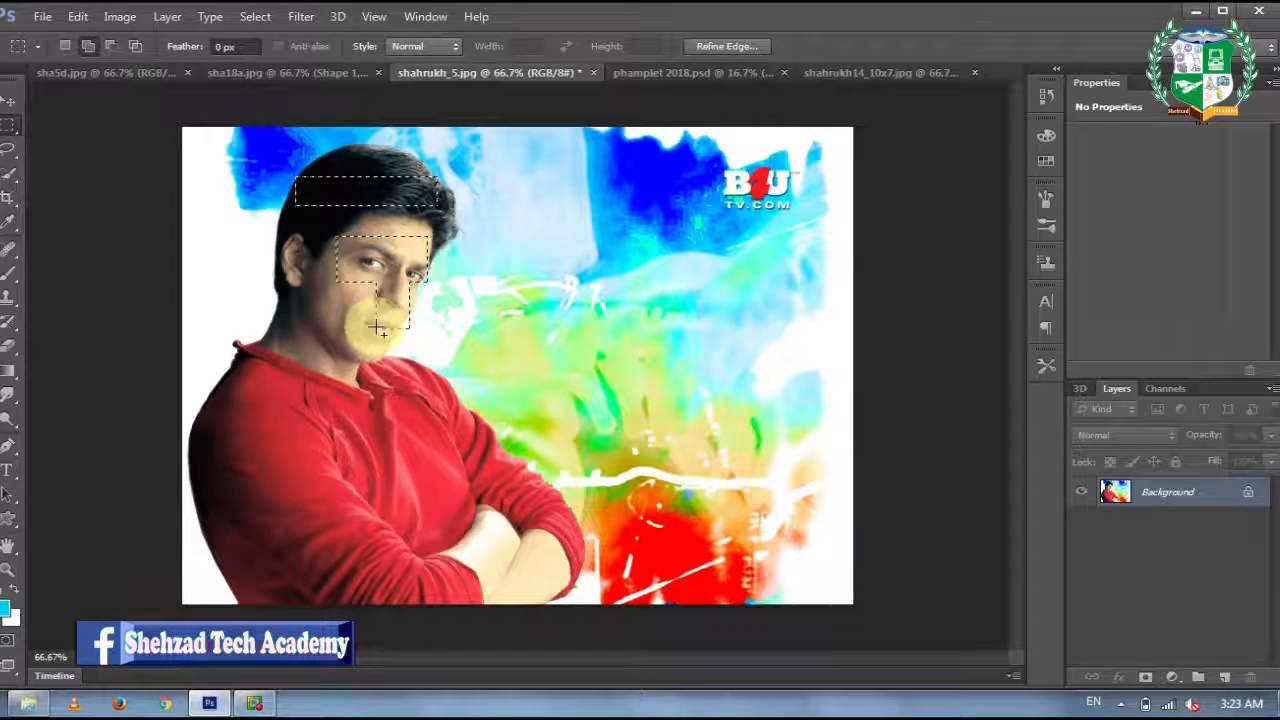
{"action": "left_click_drag", "start_coordinate": [318, 158], "coordinate": [437, 240]}
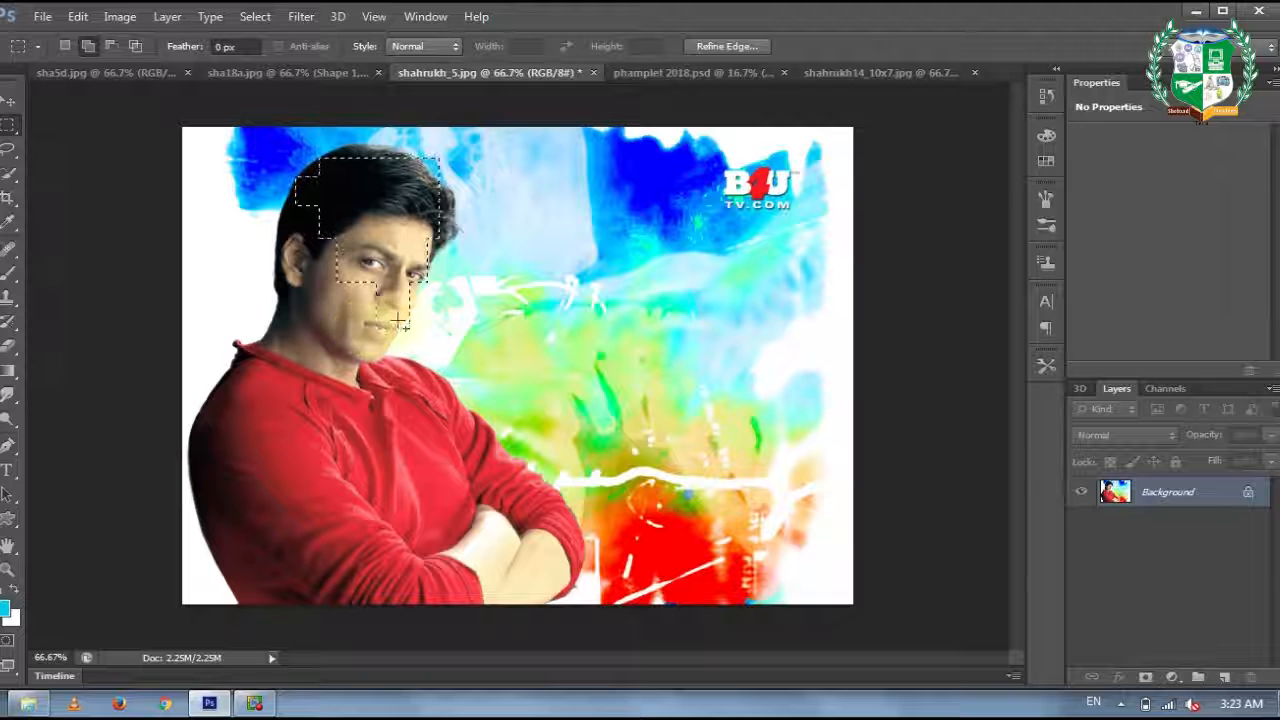
{"action": "left_click_drag", "start_coordinate": [365, 323], "coordinate": [410, 328]}
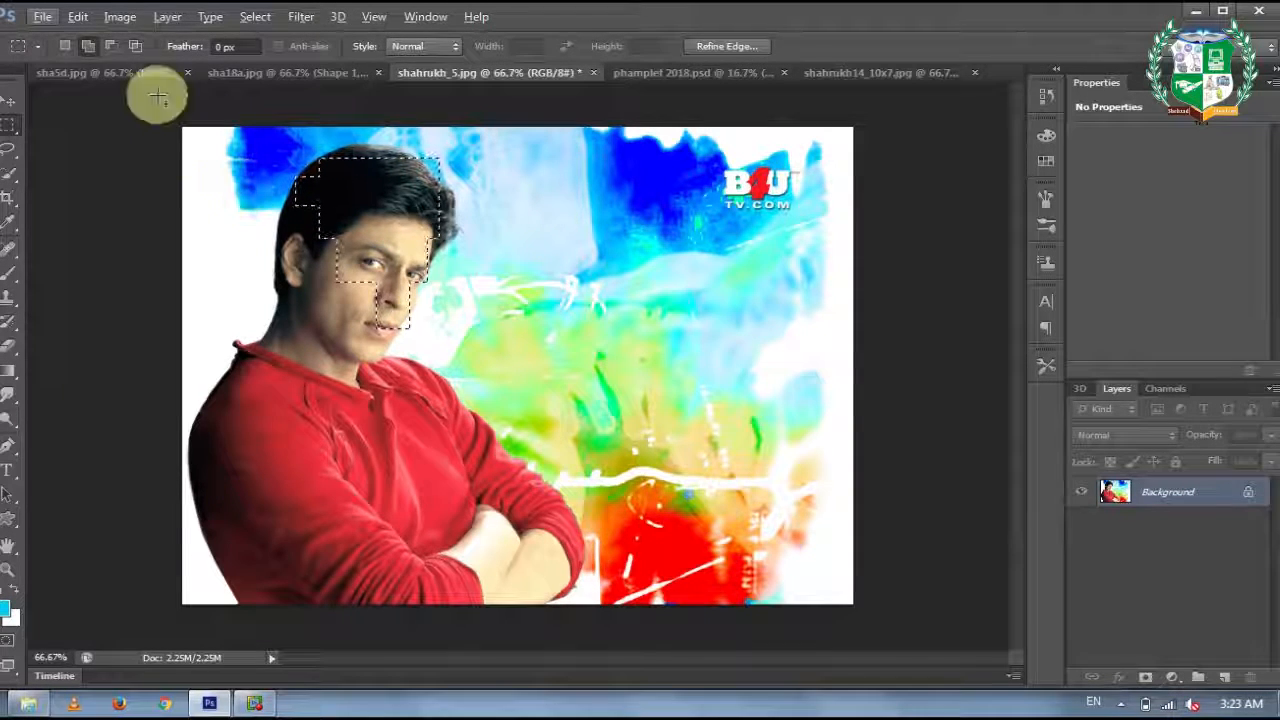
Use Subtract from Selection to cut away the strip around the mouth and the part over the left side of the hair.
{"action": "left_click", "coordinate": [111, 46]}
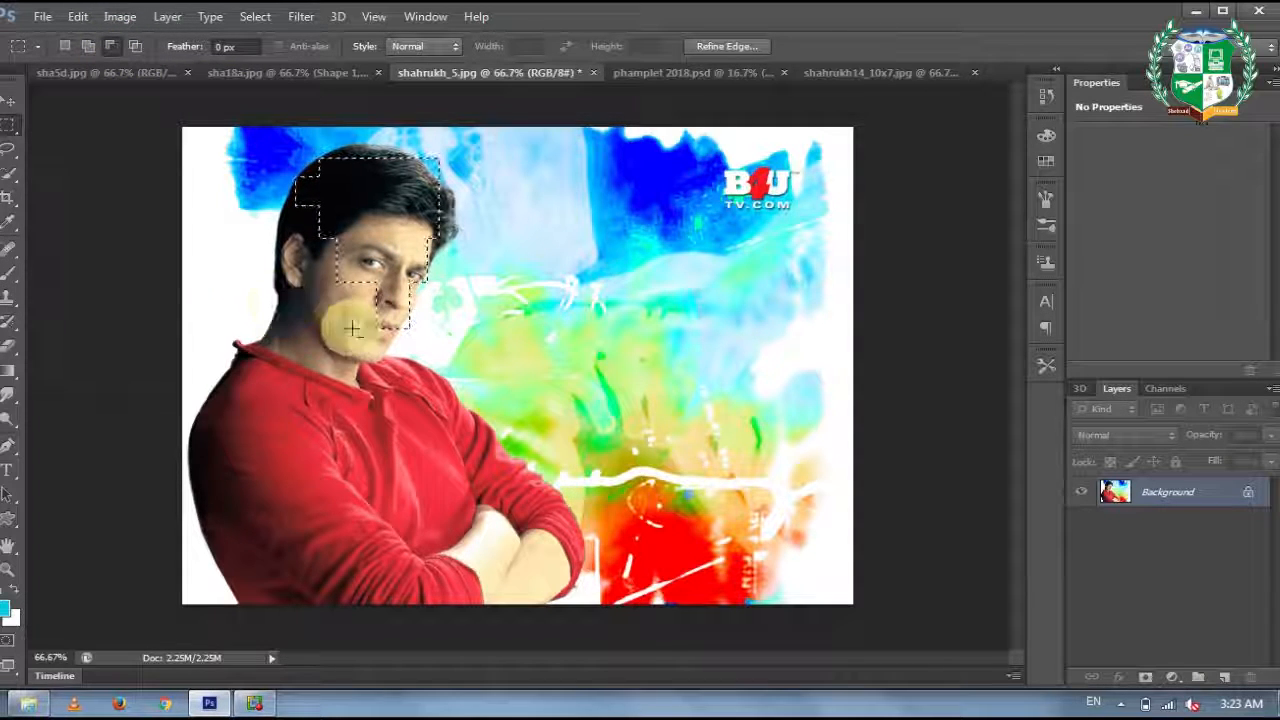
{"action": "left_click_drag", "start_coordinate": [315, 362], "coordinate": [426, 314]}
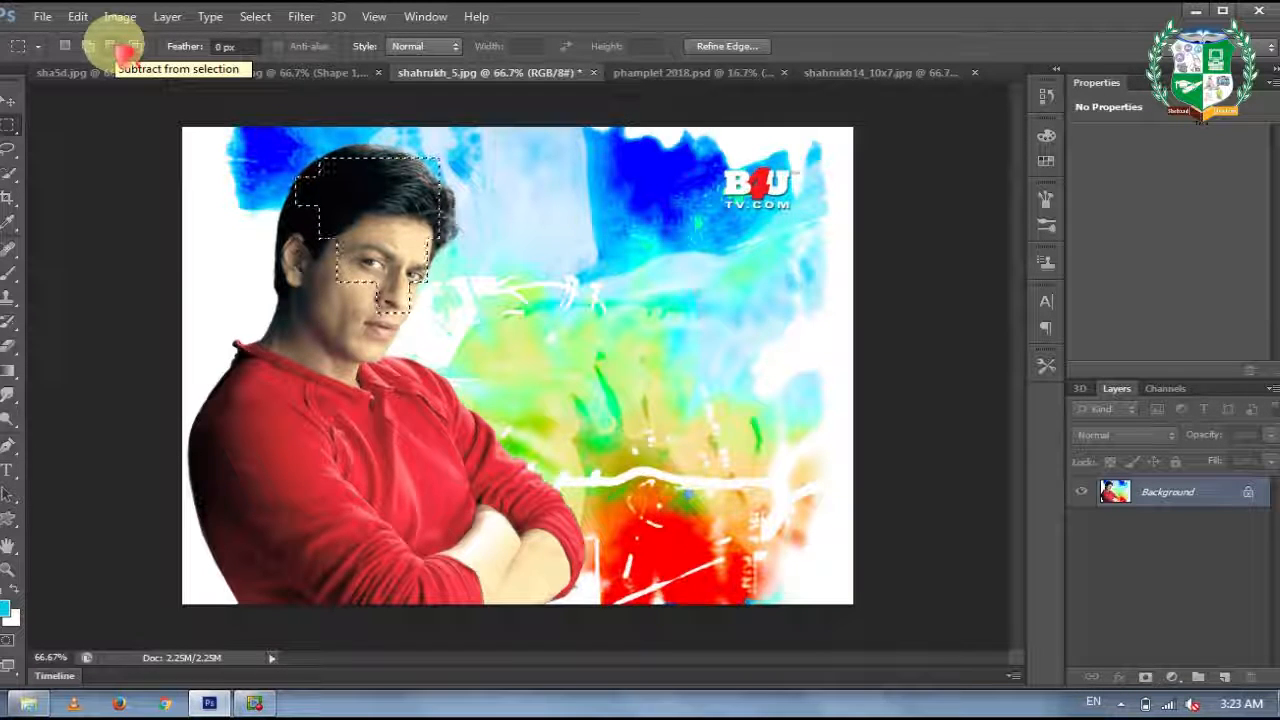
{"action": "left_click", "coordinate": [110, 46]}
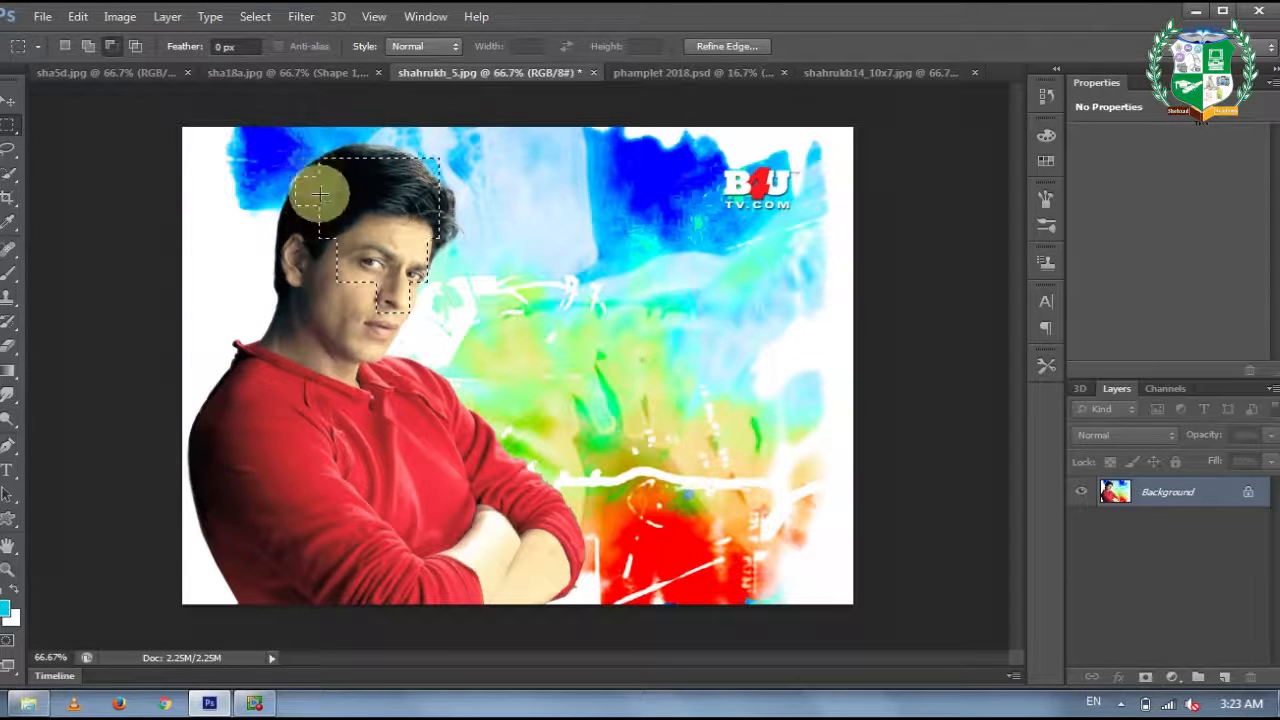
{"action": "left_click_drag", "start_coordinate": [272, 148], "coordinate": [339, 263]}
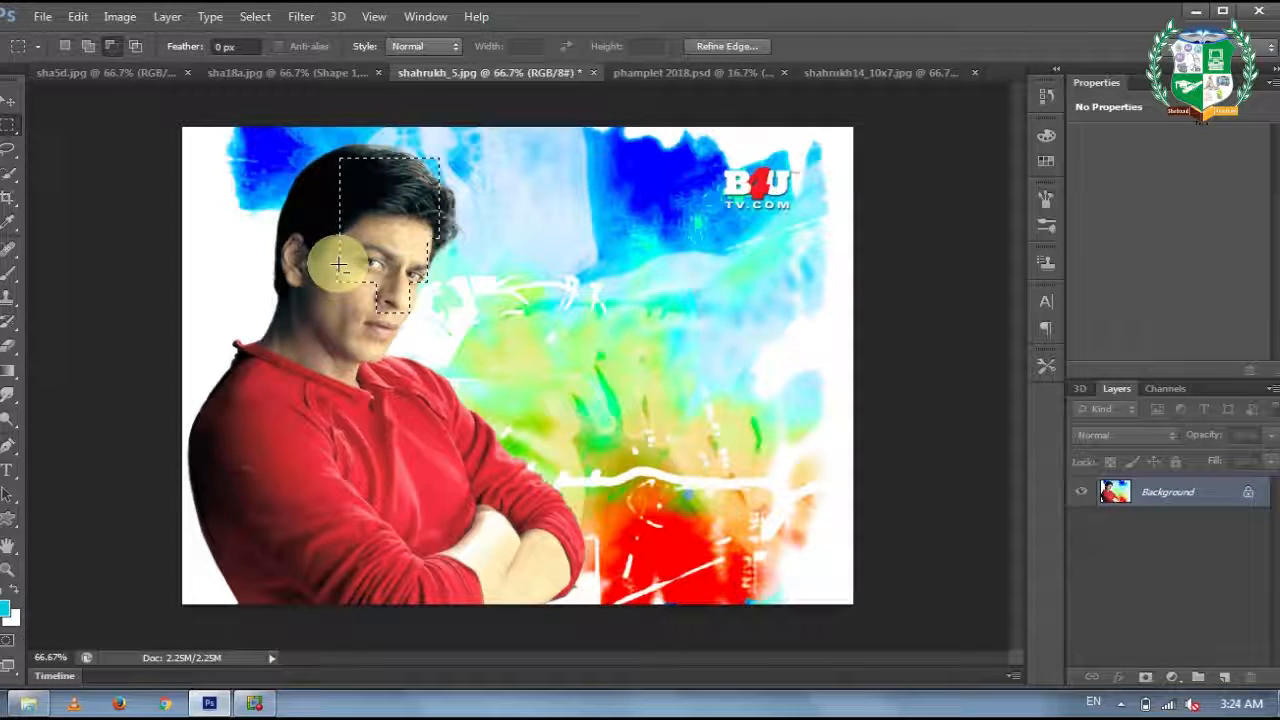
Use Intersect with Selection to keep only the part inside a rectangle drawn over the man's eyes.
{"action": "left_click", "coordinate": [137, 44]}
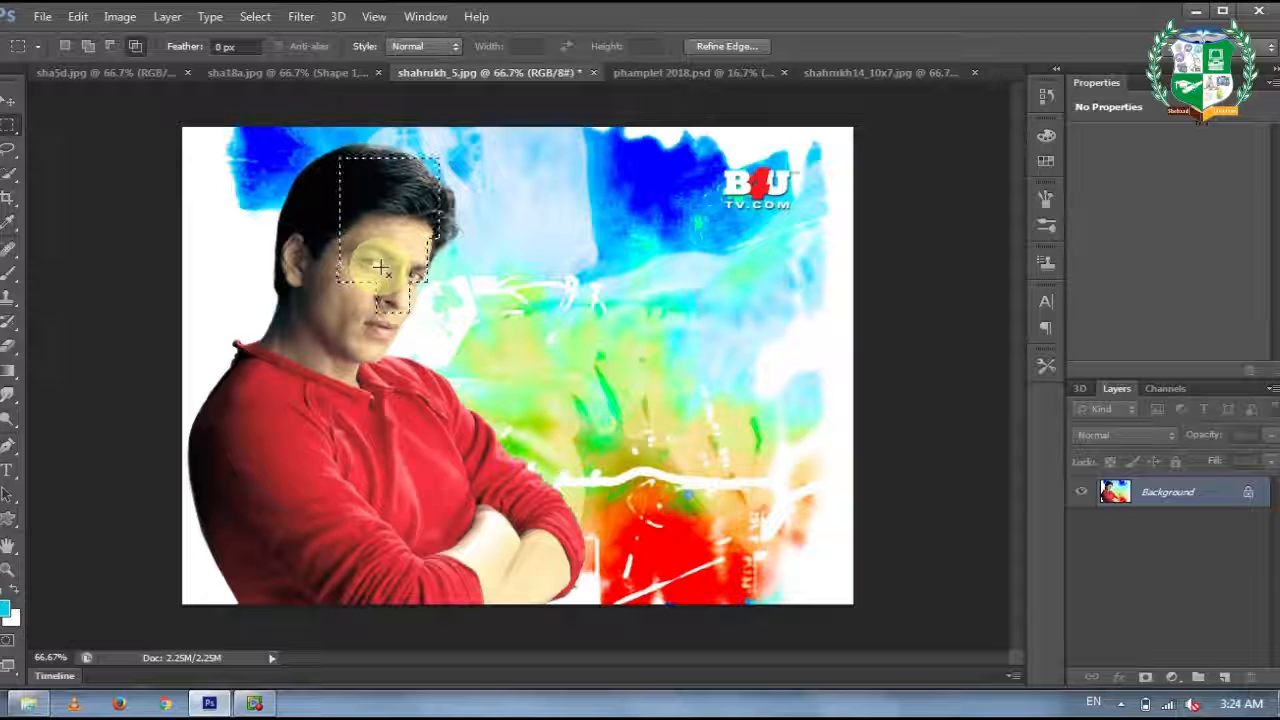
{"action": "left_click_drag", "start_coordinate": [348, 250], "coordinate": [432, 285]}
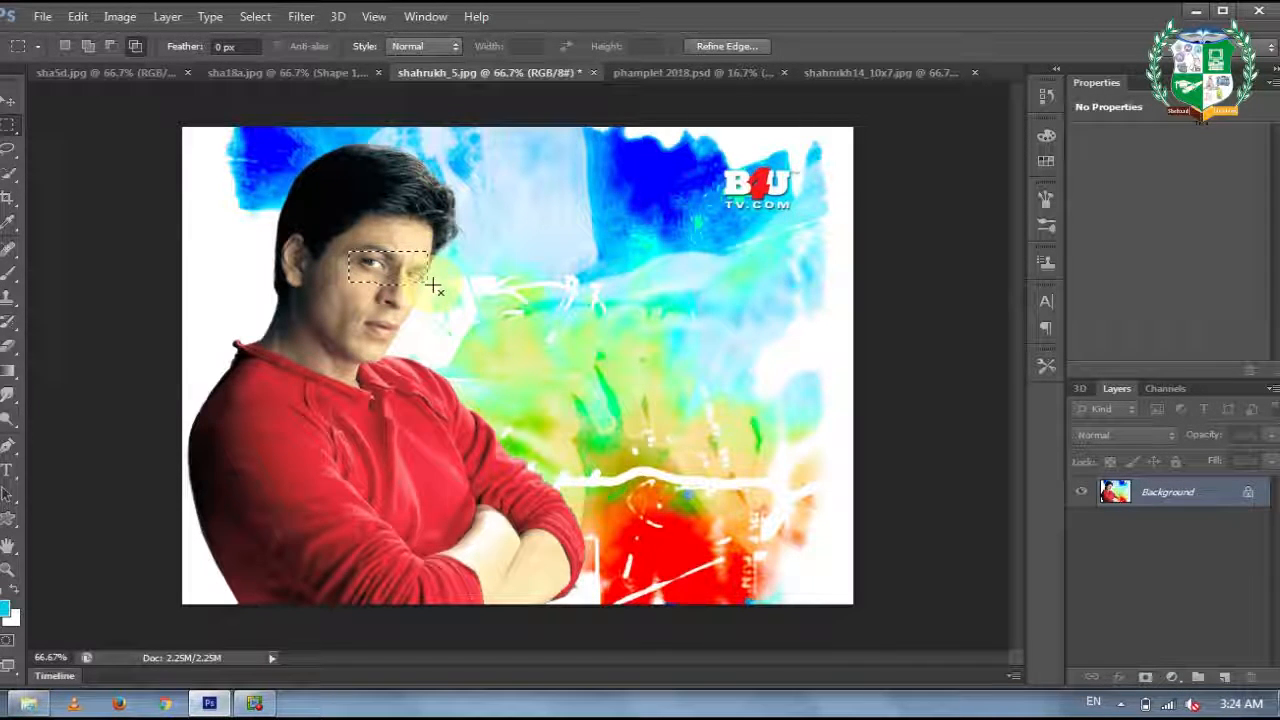
Add rectangles over the cheek, neck and upper chest to the eye selection, and temporarily subtract a strip along its left edge.
{"action": "left_click", "coordinate": [87, 46]}
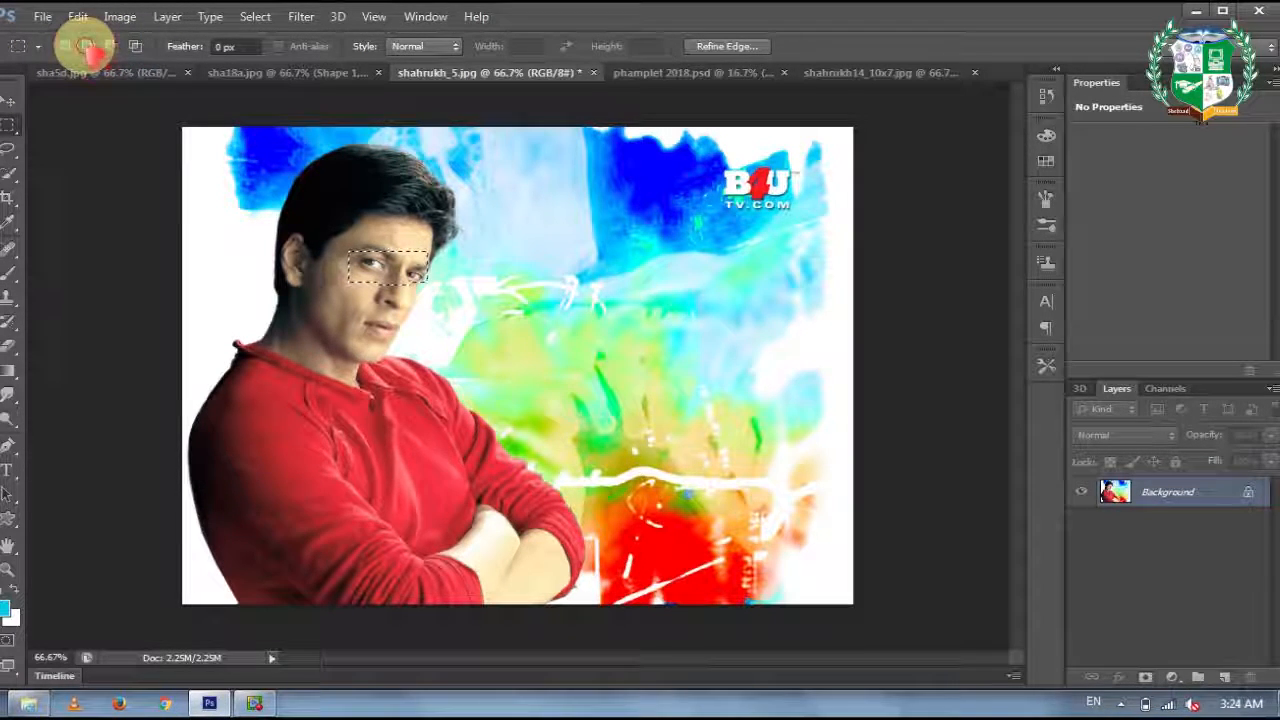
{"action": "left_click_drag", "start_coordinate": [340, 298], "coordinate": [412, 262]}
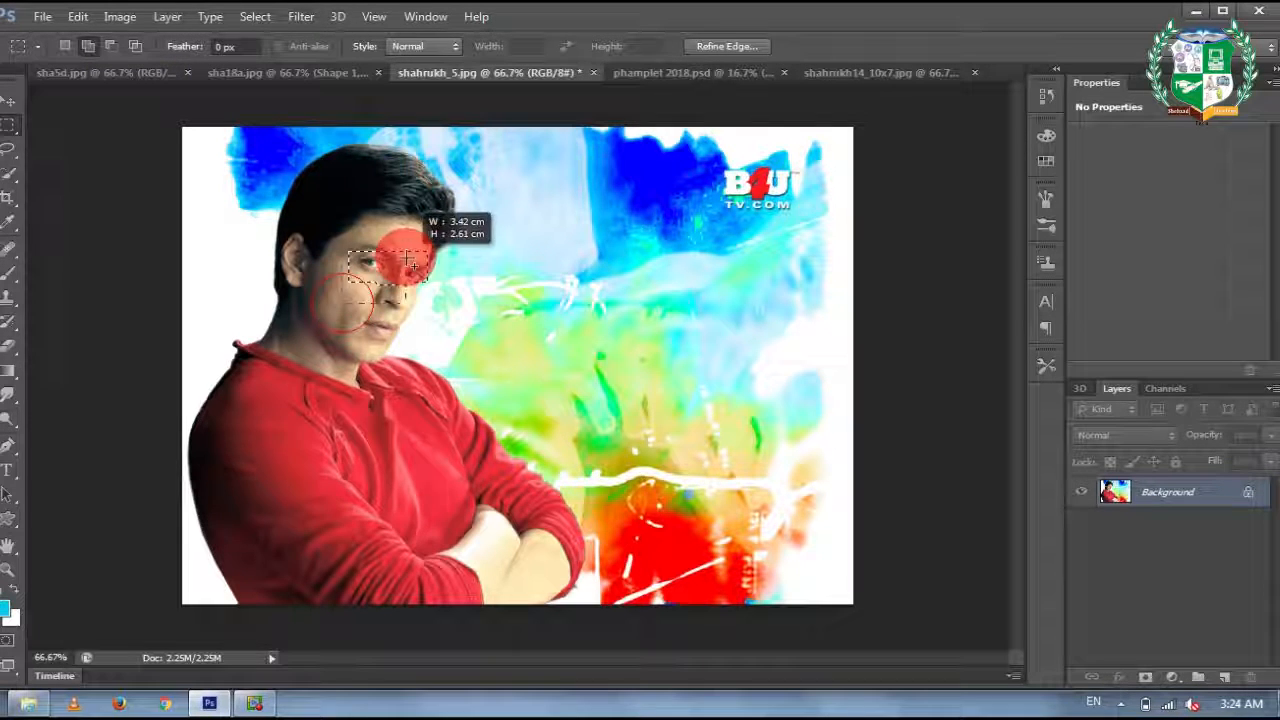
{"action": "left_click_drag", "start_coordinate": [295, 300], "coordinate": [278, 418]}
{"action": "key", "text": "alt"}
{"action": "left_click_drag", "start_coordinate": [266, 462], "coordinate": [270, 395]}
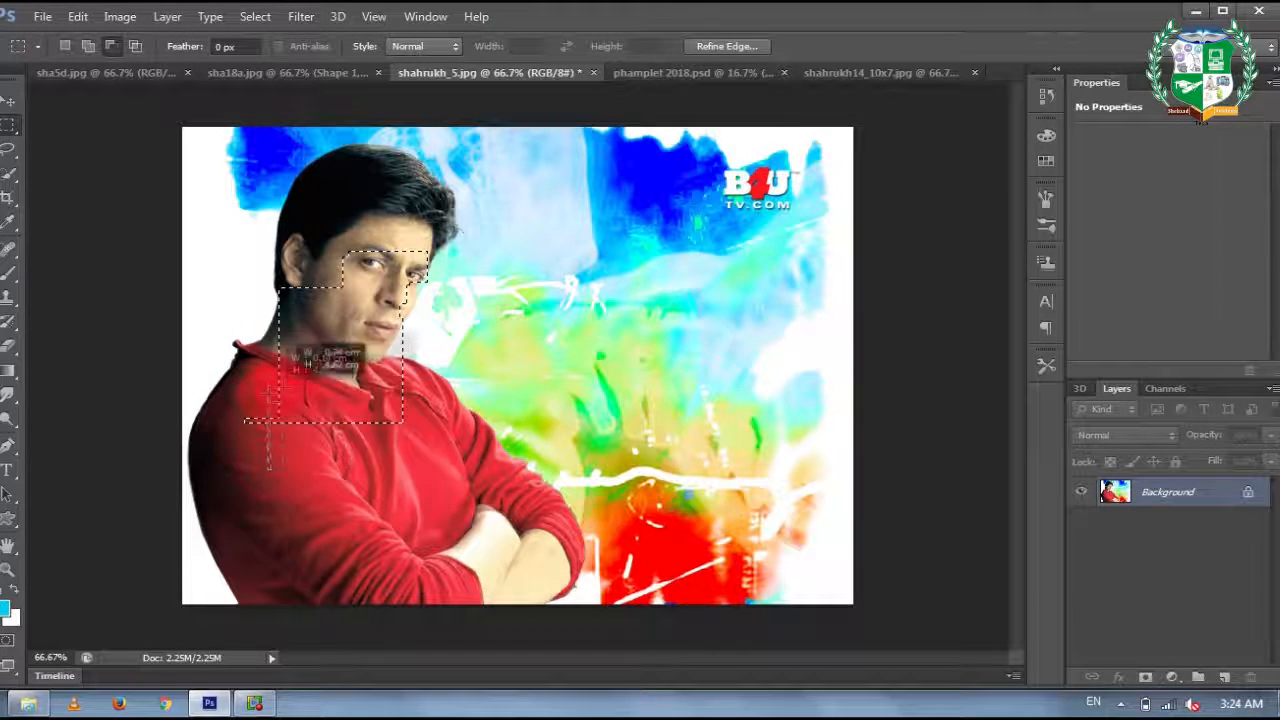
Subtract the lower chest strip from the rectangular selection, and clear the whole selection.
{"action": "left_click_drag", "start_coordinate": [398, 375], "coordinate": [400, 380]}
{"action": "left_click_drag", "start_coordinate": [402, 517], "coordinate": [160, 381]}
{"action": "key", "text": "shift"}
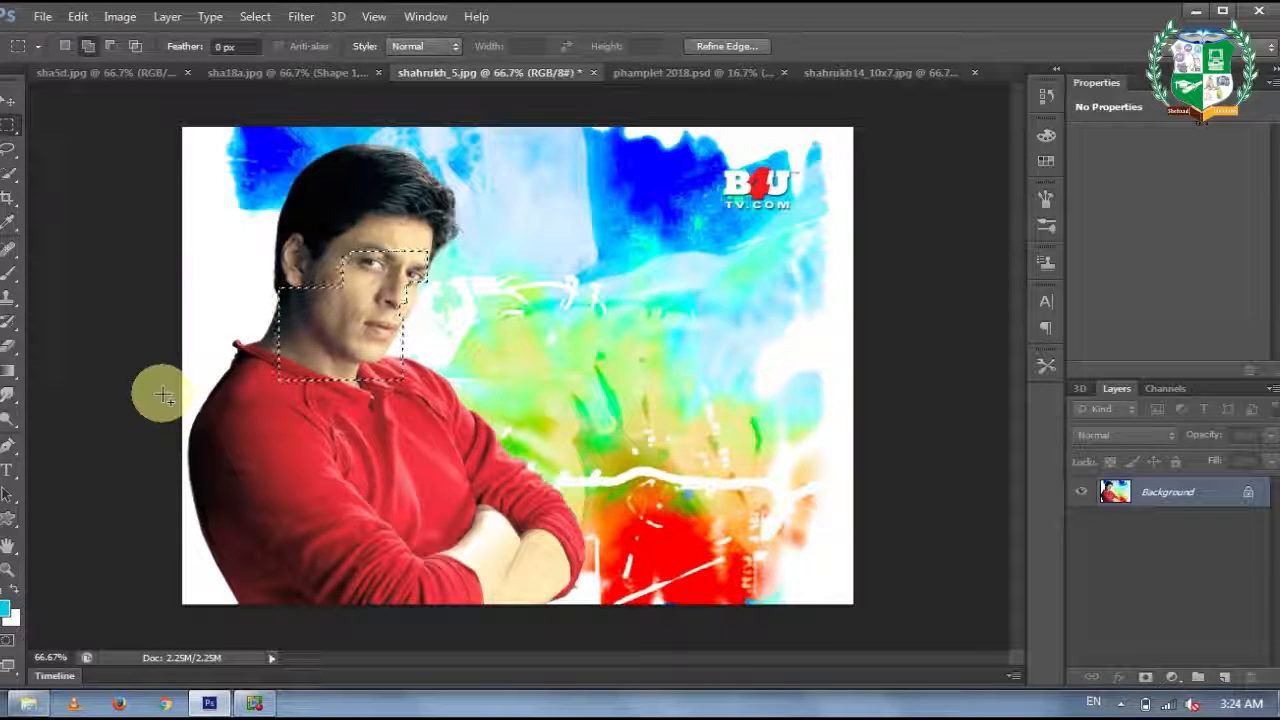
{"action": "left_click", "coordinate": [237, 46]}
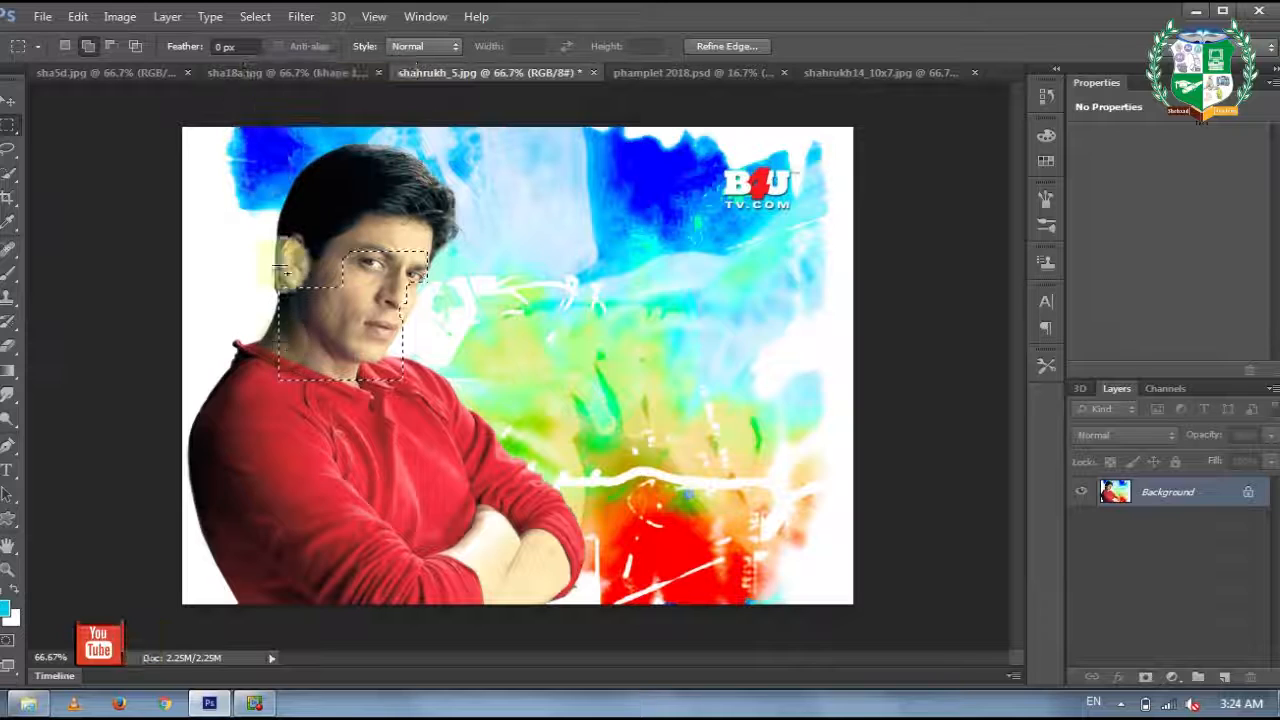
{"action": "left_click", "coordinate": [260, 380]}
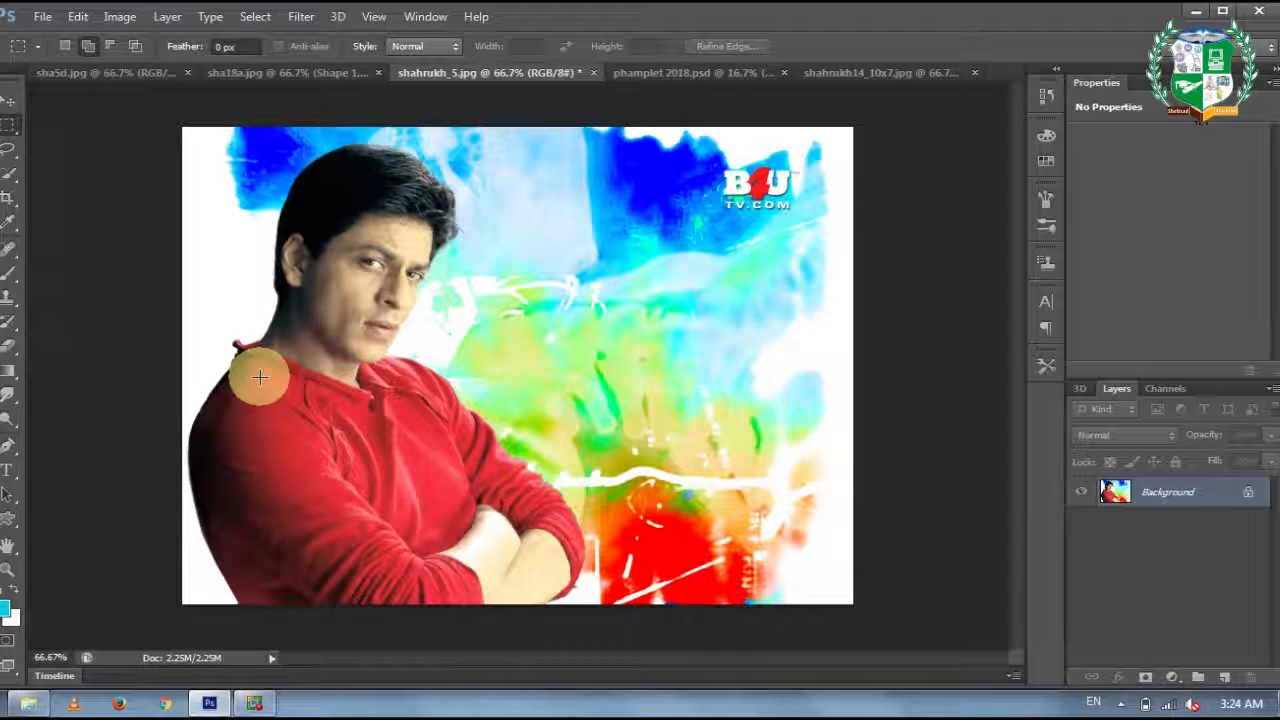
Select the man's face with a rectangle at 0 px feather and cut it out of the background.
{"action": "left_click", "coordinate": [255, 16]}
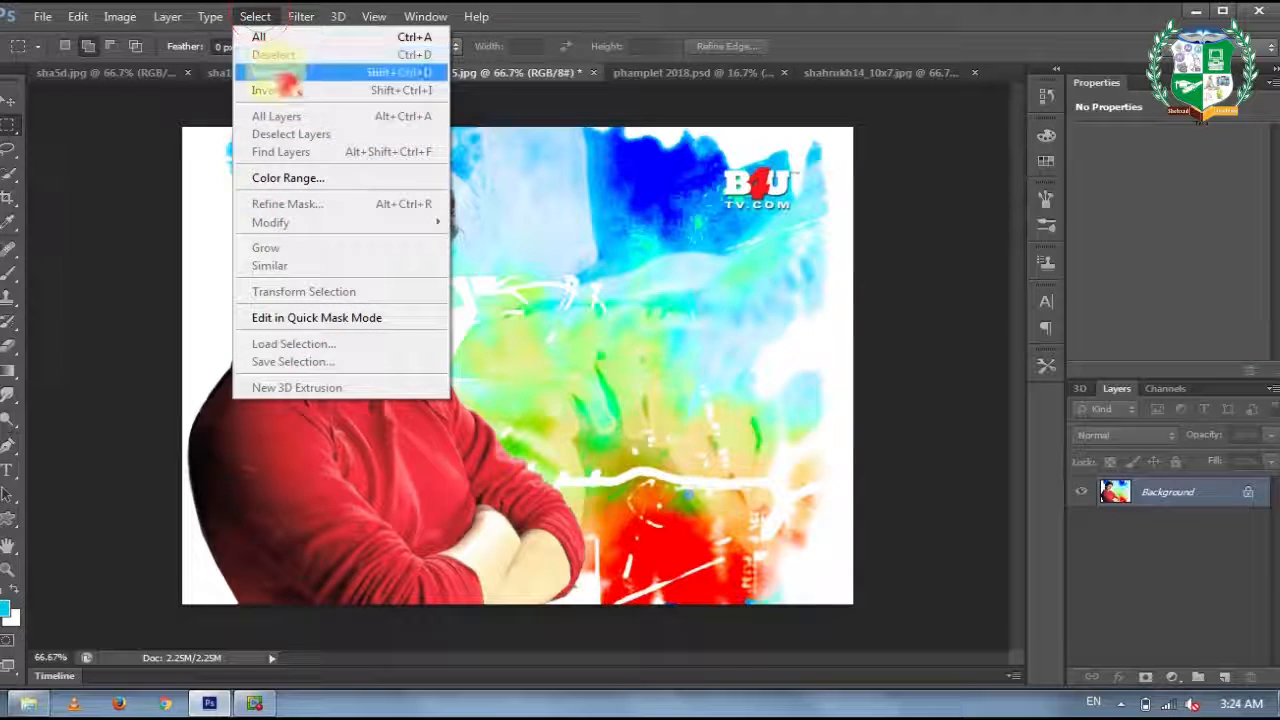
{"action": "left_click", "coordinate": [257, 20]}
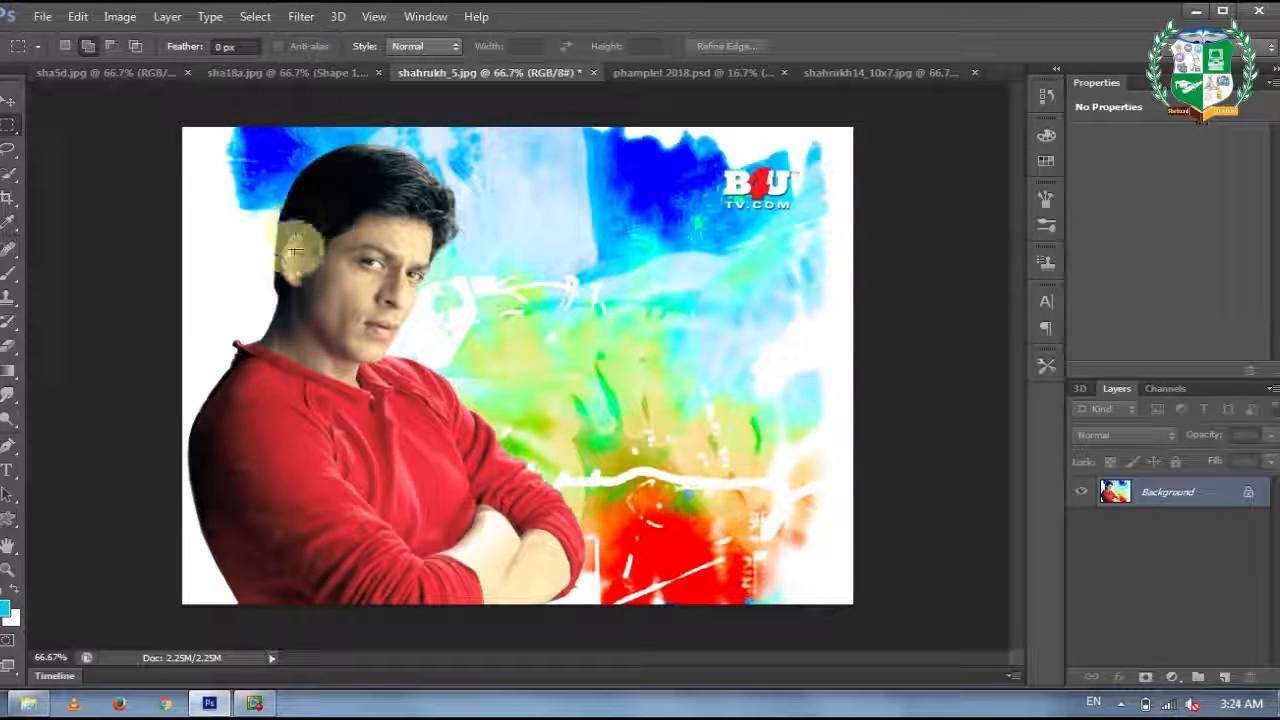
{"action": "left_click_drag", "start_coordinate": [263, 215], "coordinate": [441, 374]}
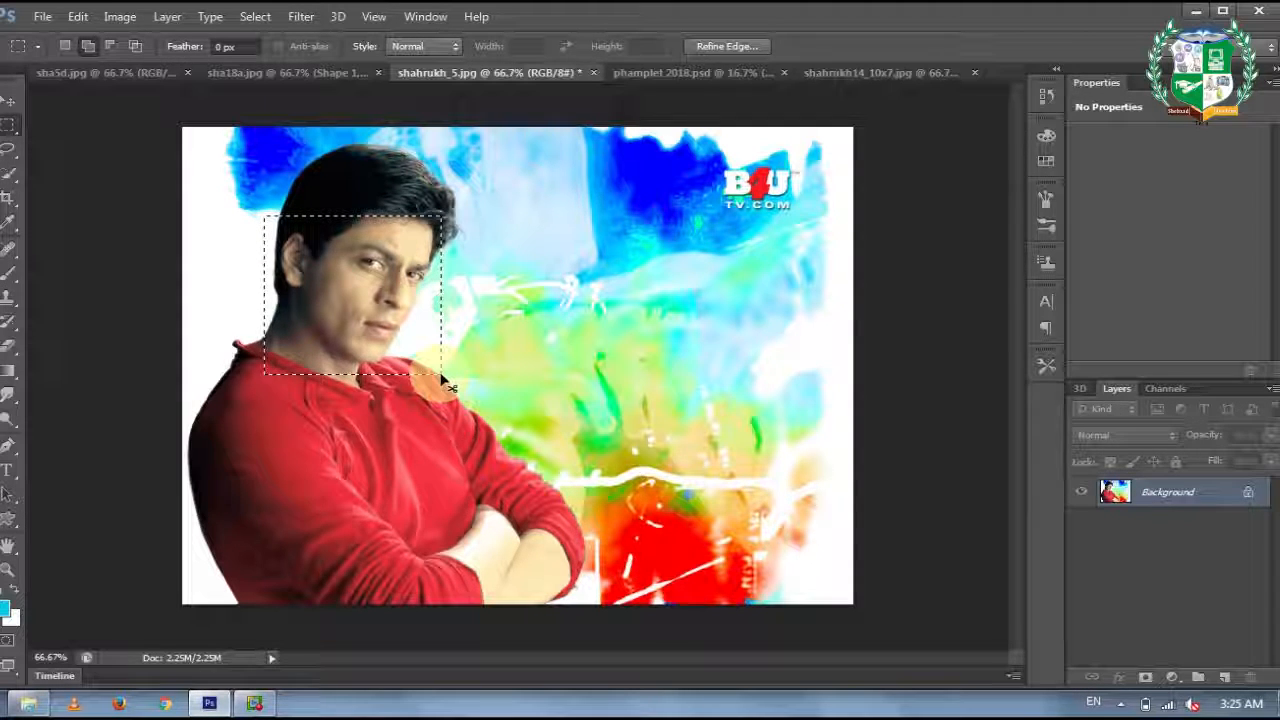
{"action": "key", "text": "ctrl+x"}
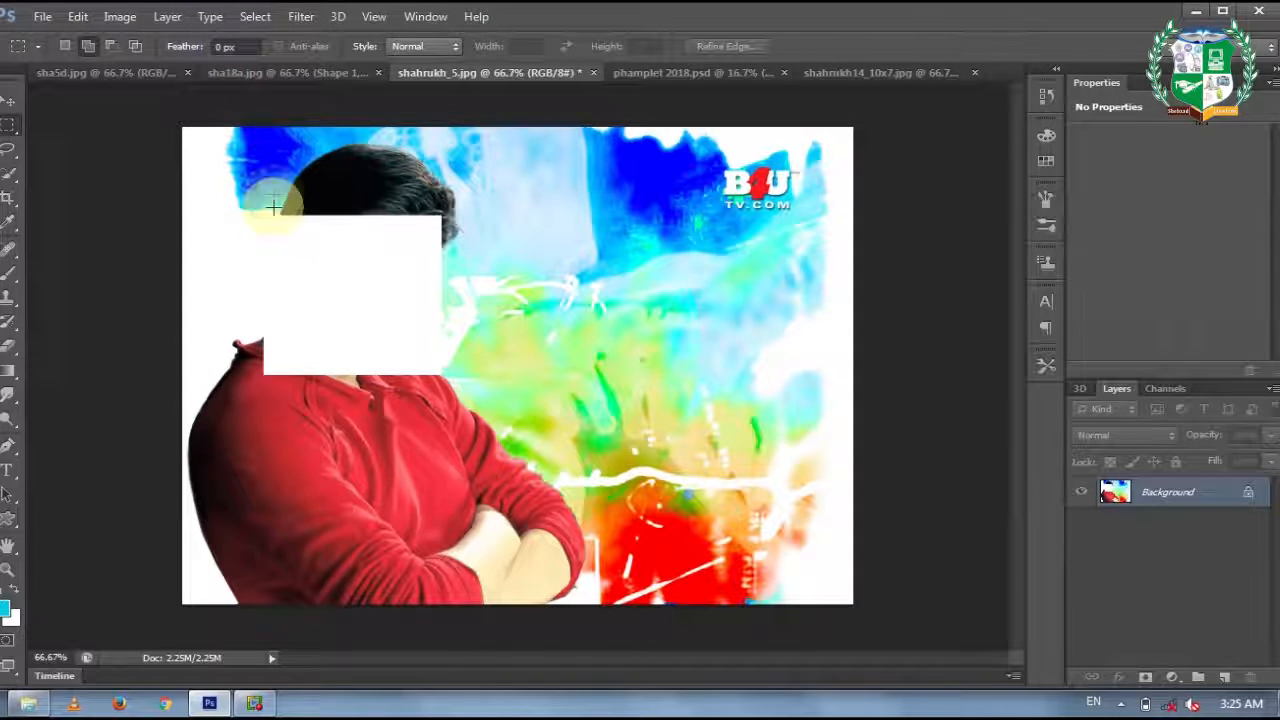
Draw and clear another rectangle over the face, and set the marquee's feather to 15 px.
{"action": "left_click_drag", "start_coordinate": [266, 212], "coordinate": [434, 405]}
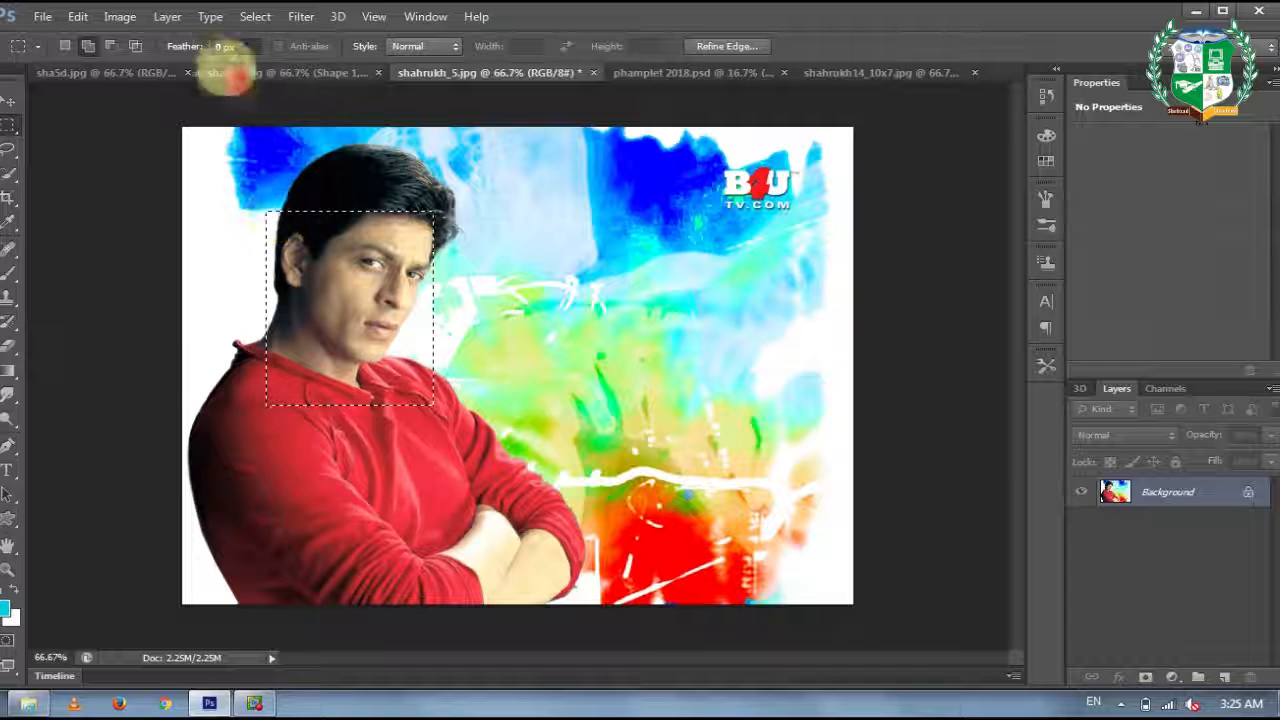
{"action": "left_click_drag", "start_coordinate": [221, 46], "coordinate": [190, 46]}
{"action": "key", "text": "ctrl+d"}
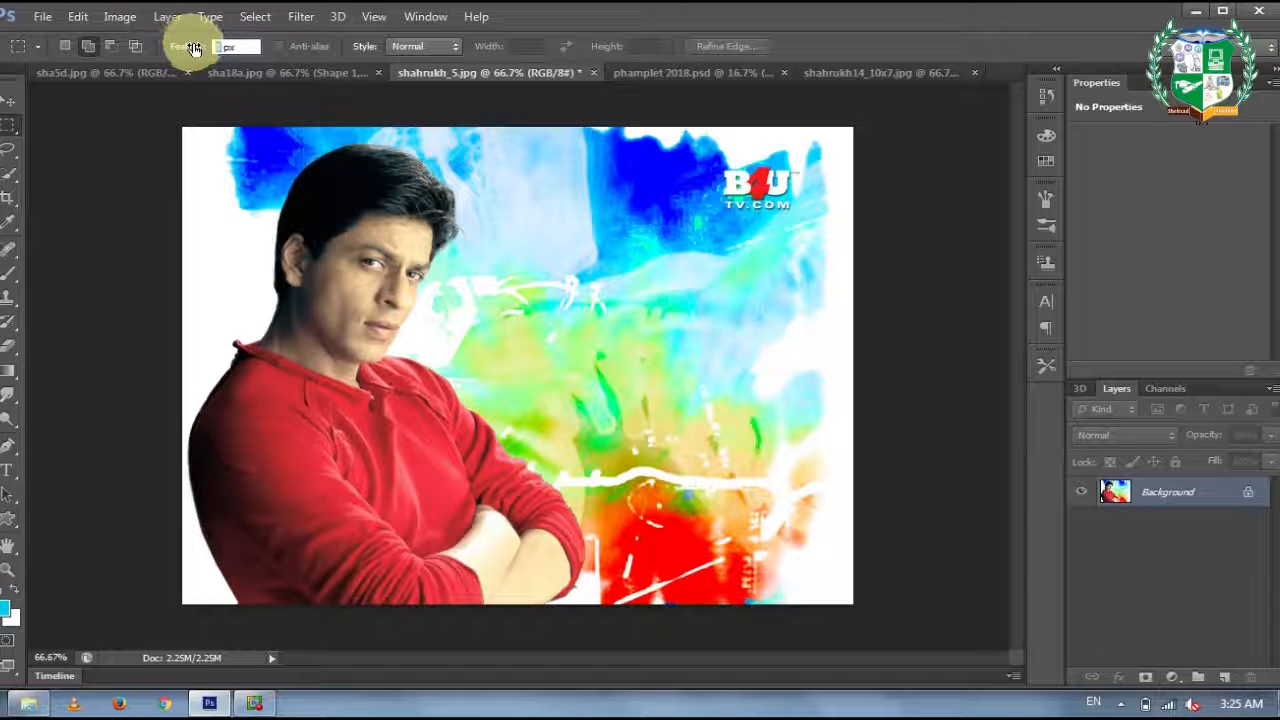
{"action": "left_click", "coordinate": [218, 46]}
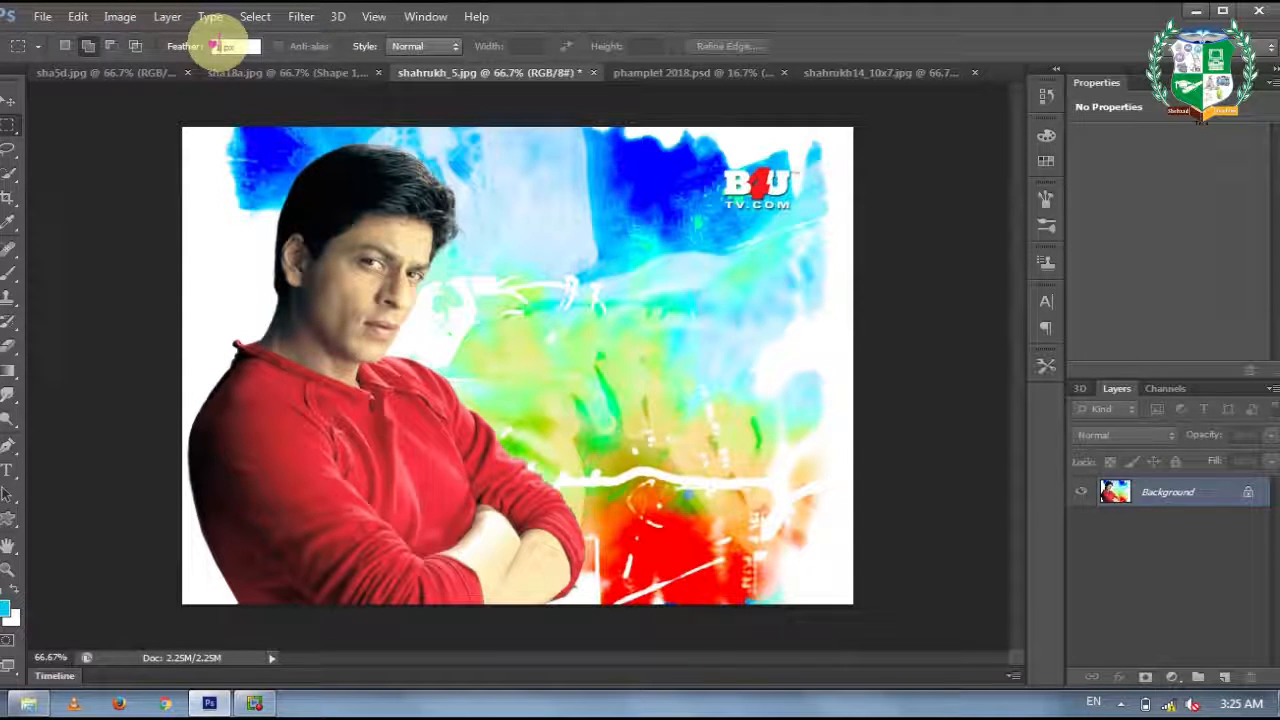
{"action": "type", "text": "15"}
Delete a feathered rectangle over the face and collar, undo the deletion and clear the selection.
{"action": "left_click_drag", "start_coordinate": [287, 248], "coordinate": [443, 421]}
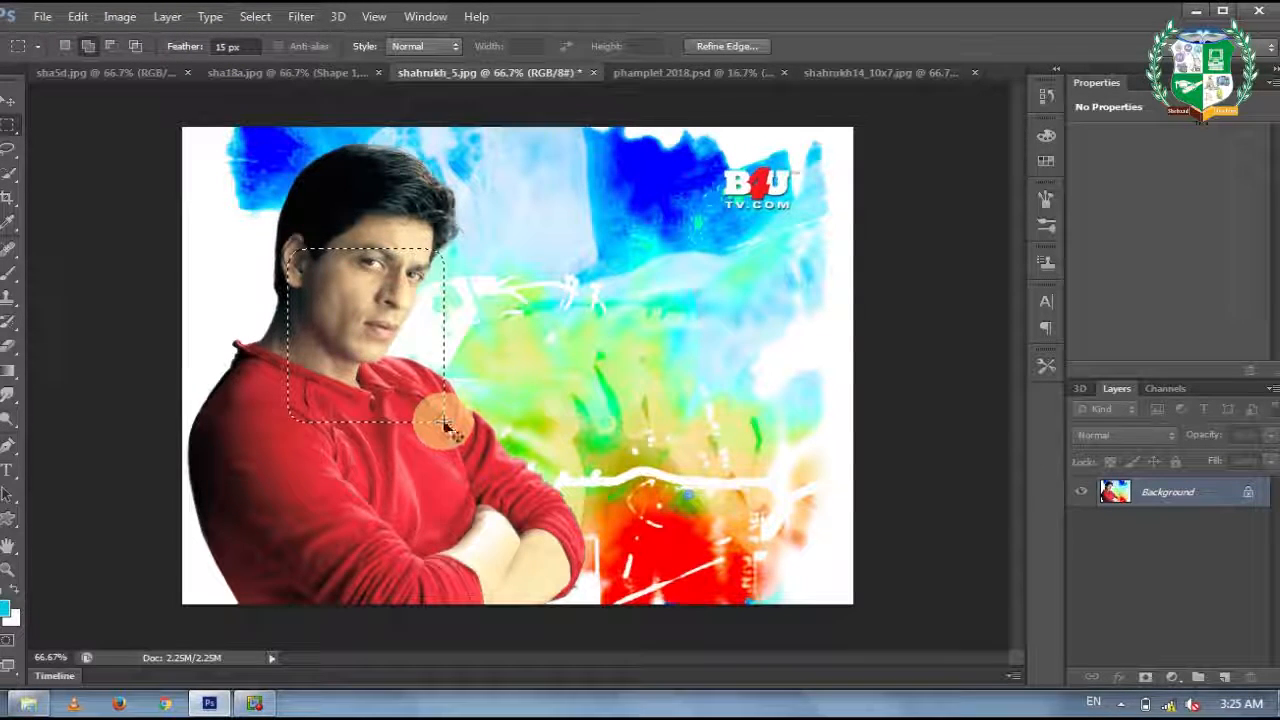
{"action": "key", "text": "BackSpace"}
{"action": "left_click", "coordinate": [443, 421]}
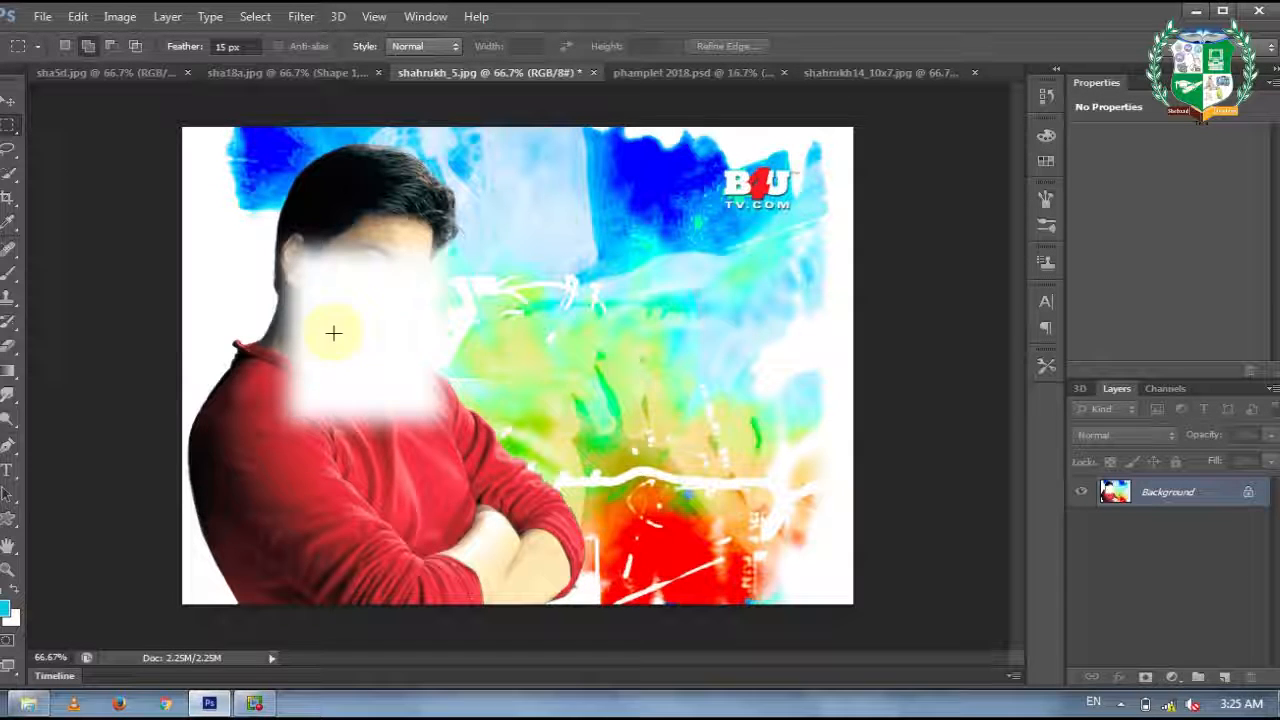
{"action": "key", "text": "ctrl+z"}
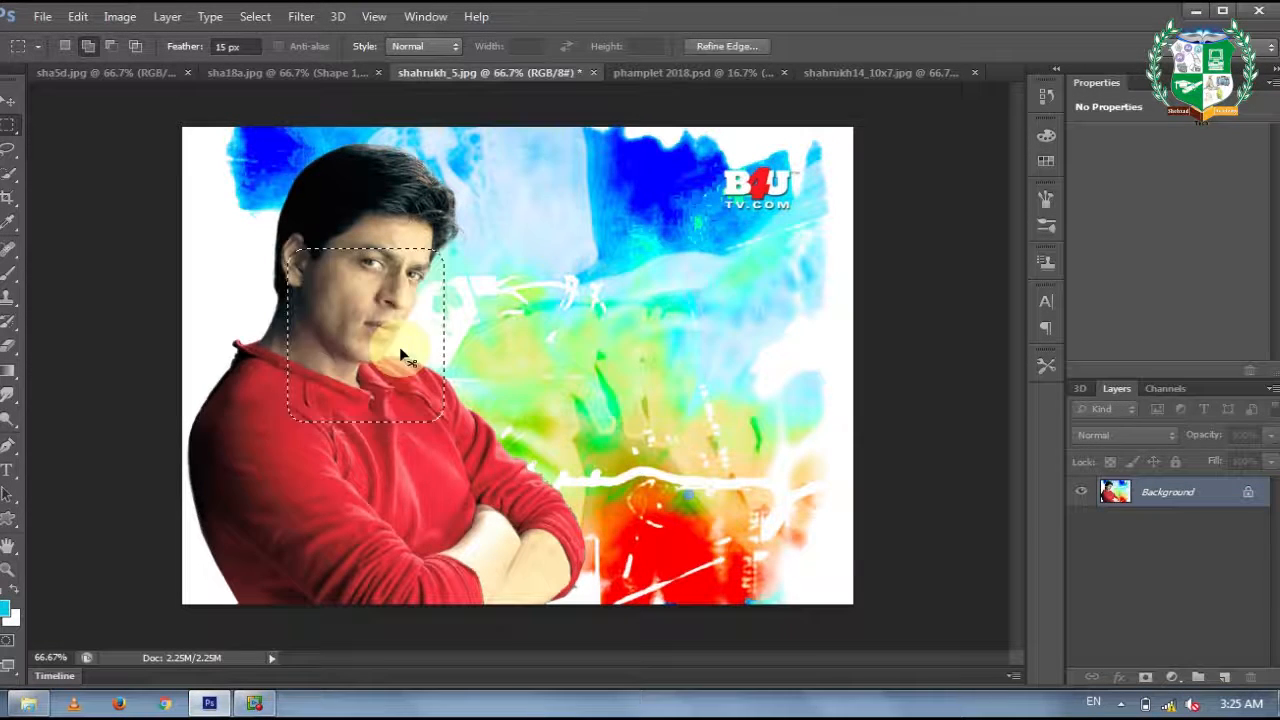
{"action": "left_click", "coordinate": [405, 358]}
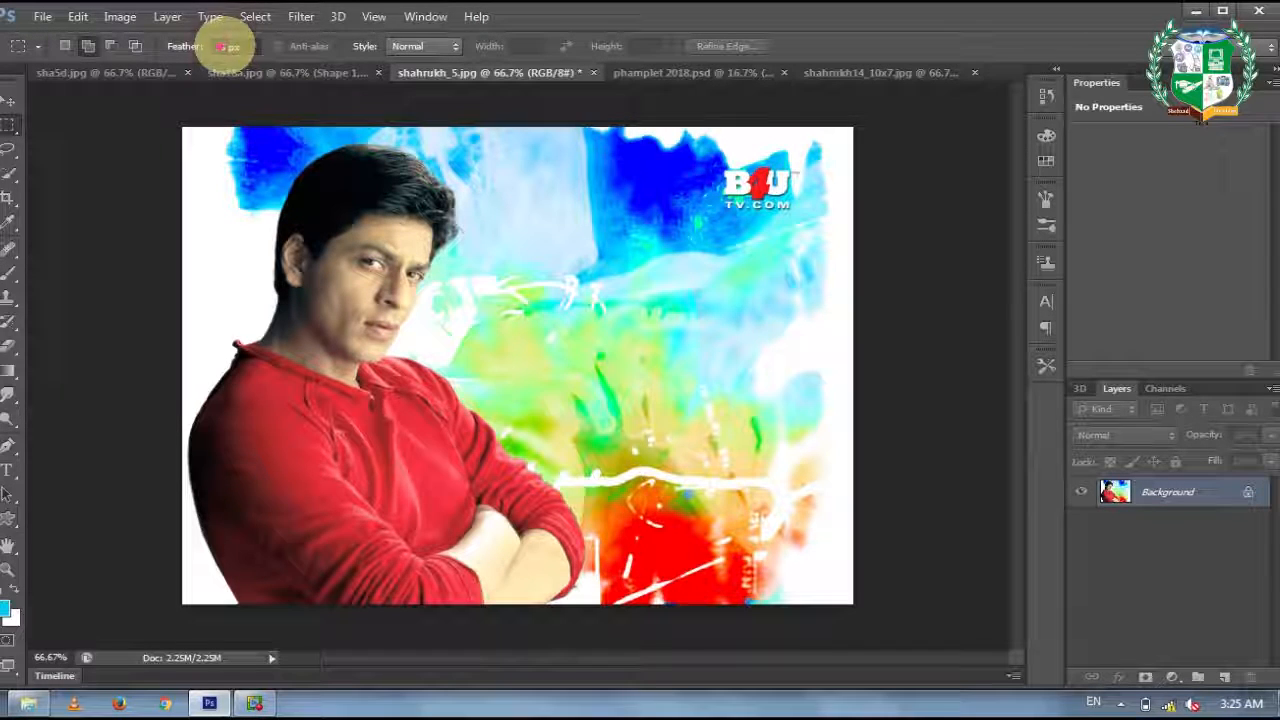
Select the hair and forehead with a feathered rectangle, and set the marquee style to Fixed Ratio with width 12 and height 15.
{"action": "left_click_drag", "start_coordinate": [228, 46], "coordinate": [206, 43]}
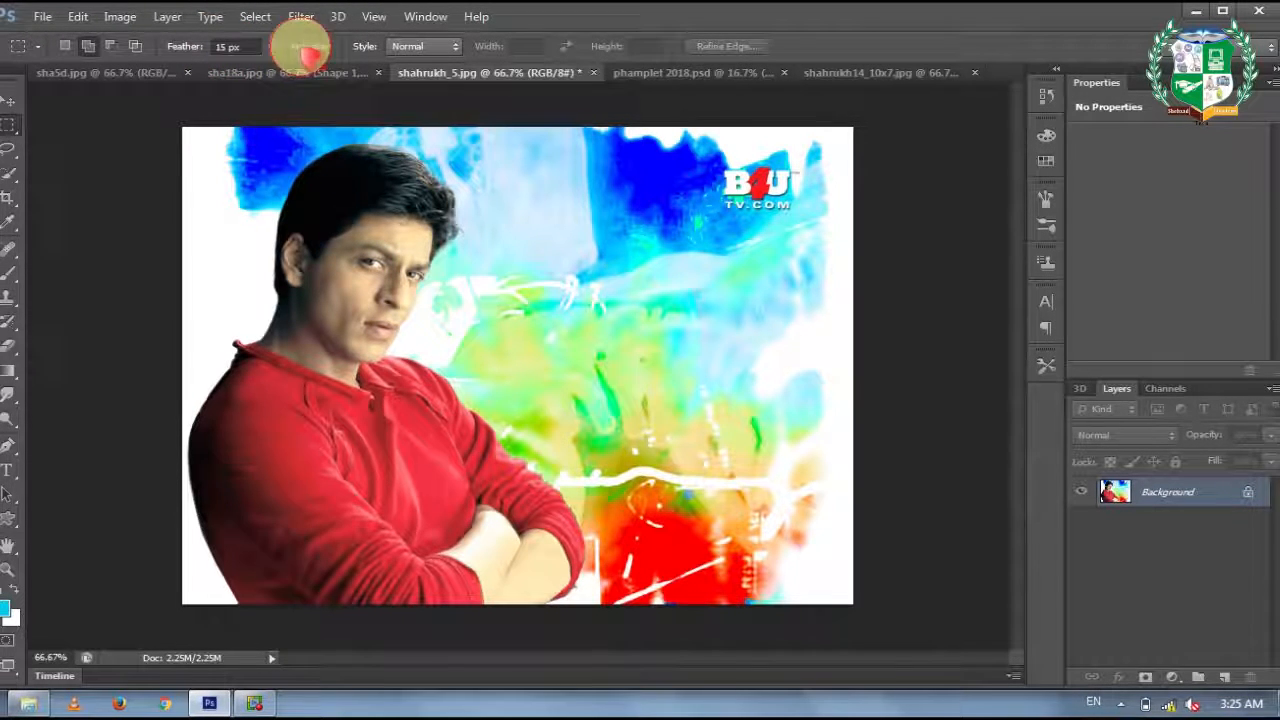
{"action": "left_click_drag", "start_coordinate": [291, 141], "coordinate": [505, 257]}
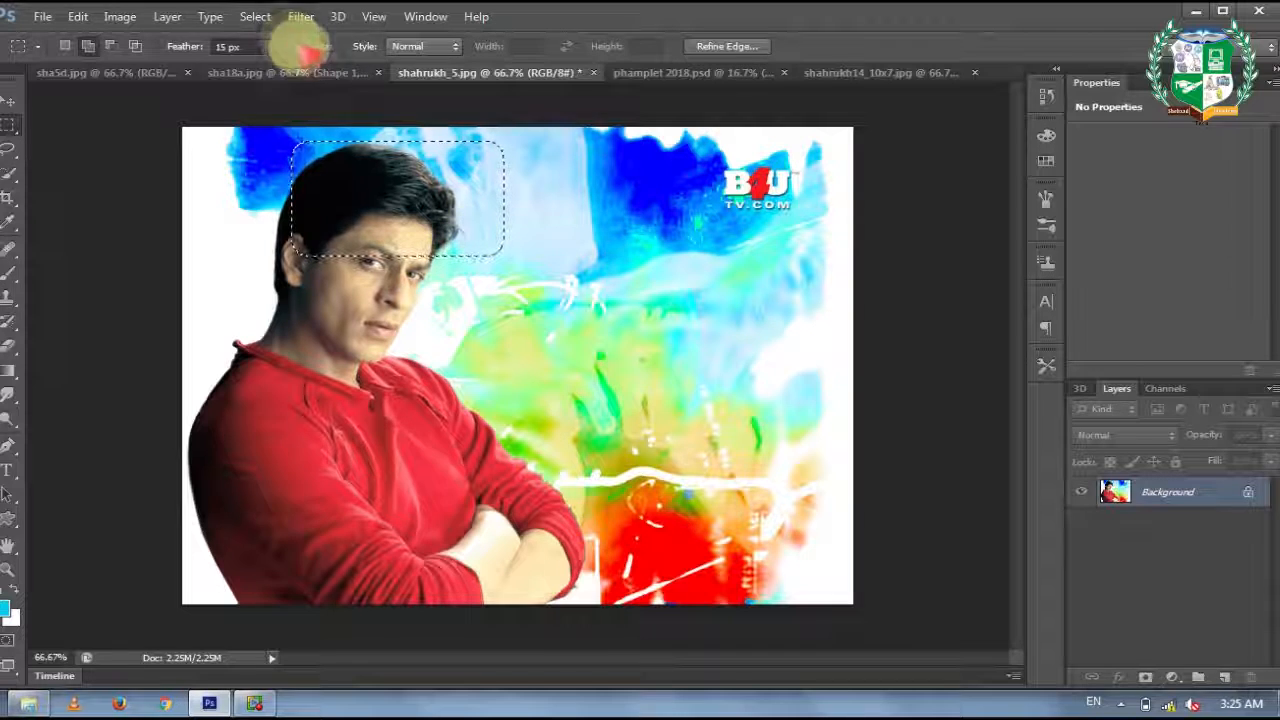
{"action": "left_click", "coordinate": [420, 46]}
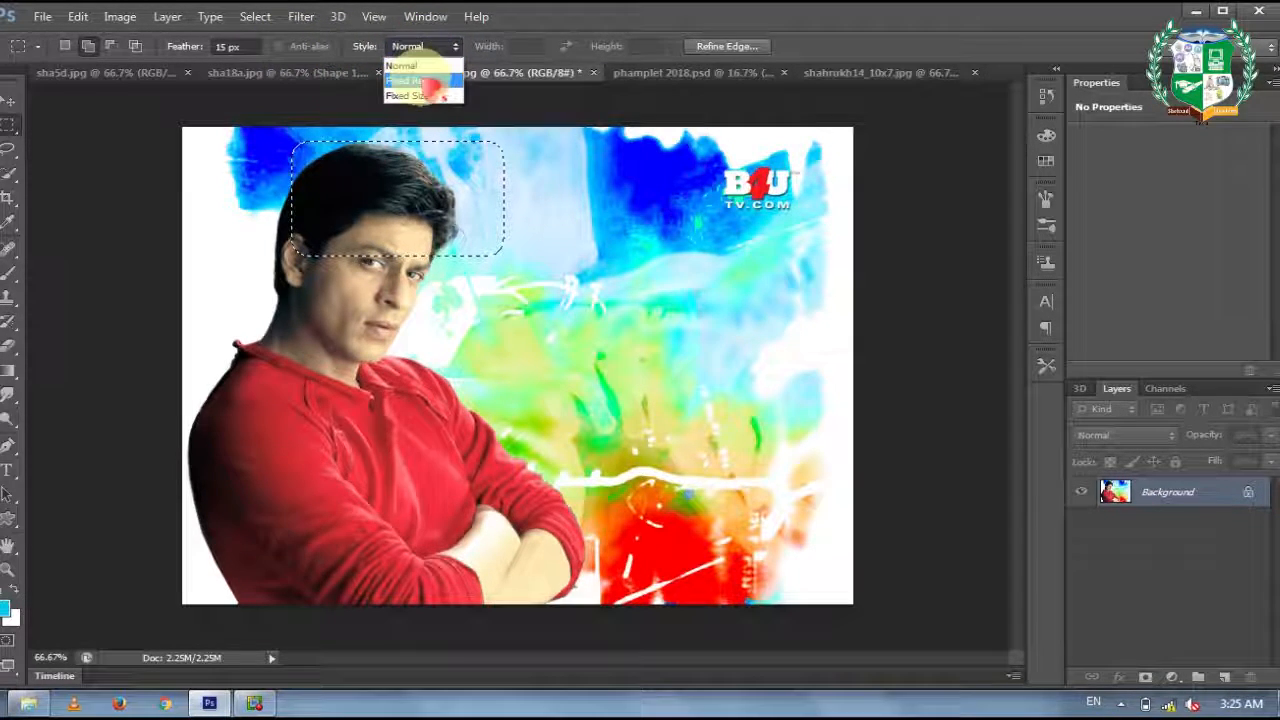
{"action": "left_click", "coordinate": [425, 80]}
{"action": "double_click", "coordinate": [527, 46]}
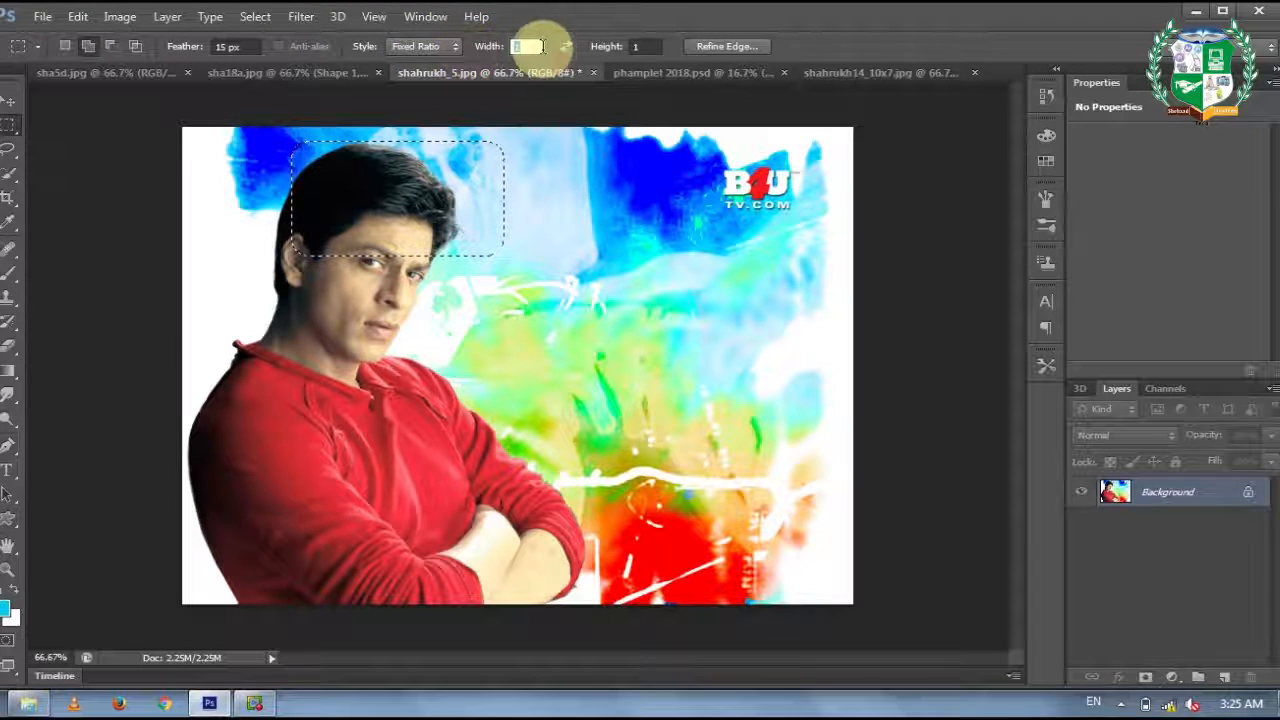
{"action": "type", "text": "12"}
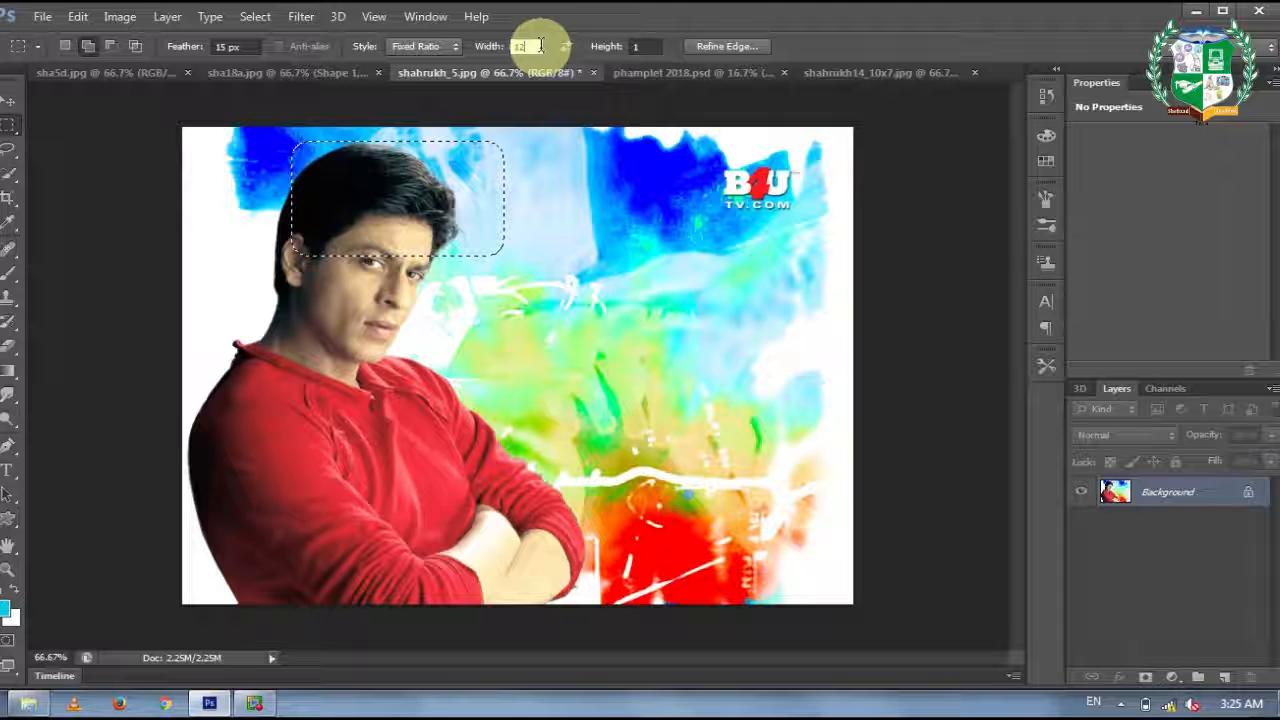
{"action": "left_click", "coordinate": [645, 46]}
{"action": "type", "text": "15"}
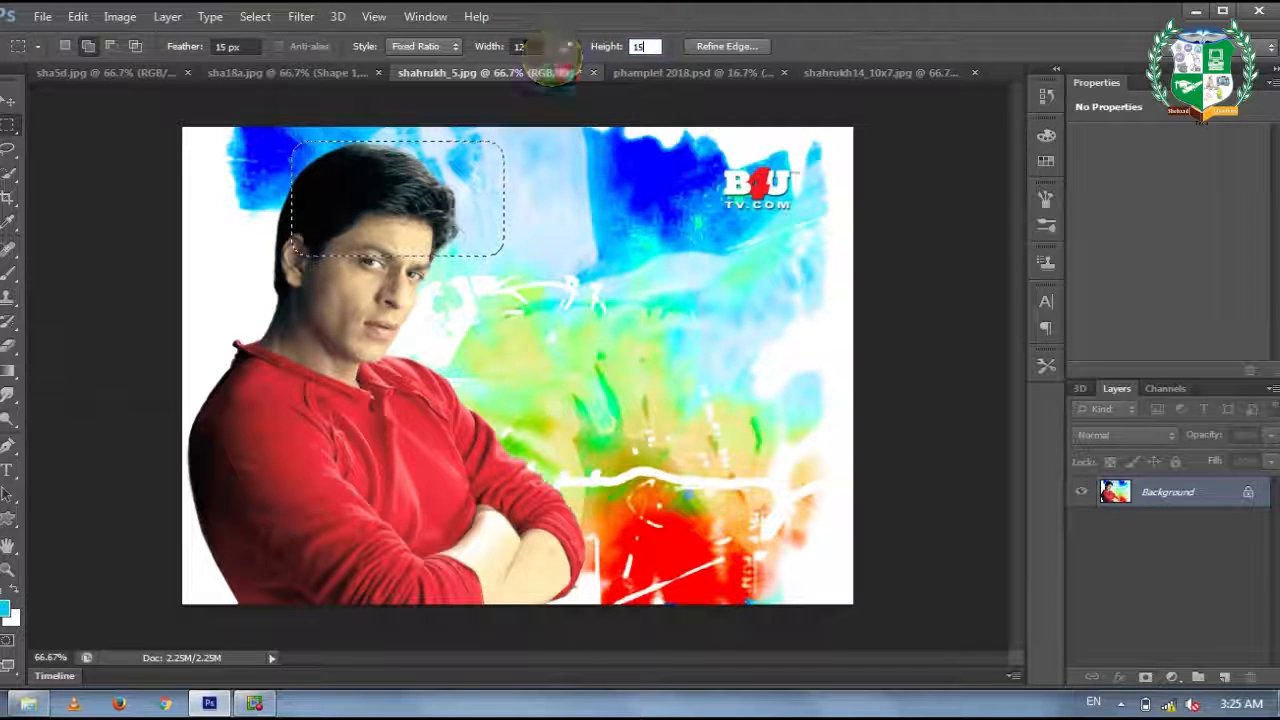
{"action": "left_click", "coordinate": [566, 46]}
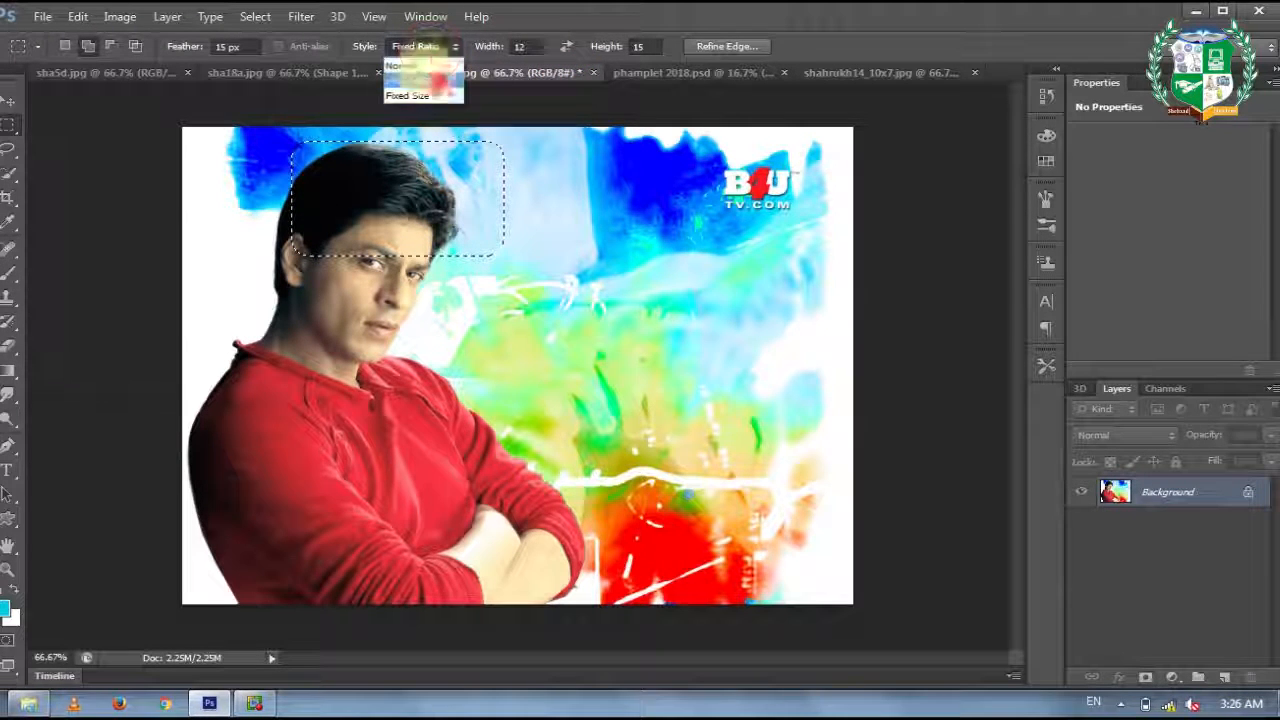
Try the Fixed Size marquee style, return the style to Normal and clear the selection.
{"action": "left_click", "coordinate": [440, 47]}
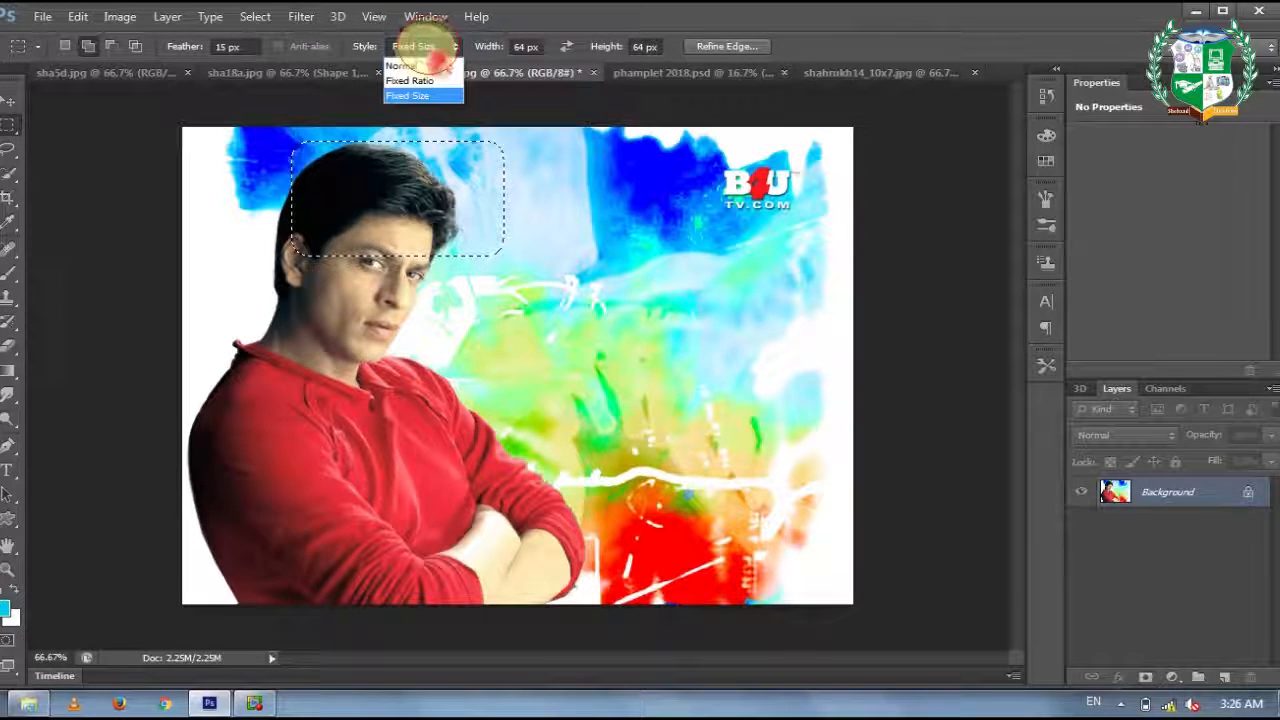
{"action": "left_click", "coordinate": [420, 58]}
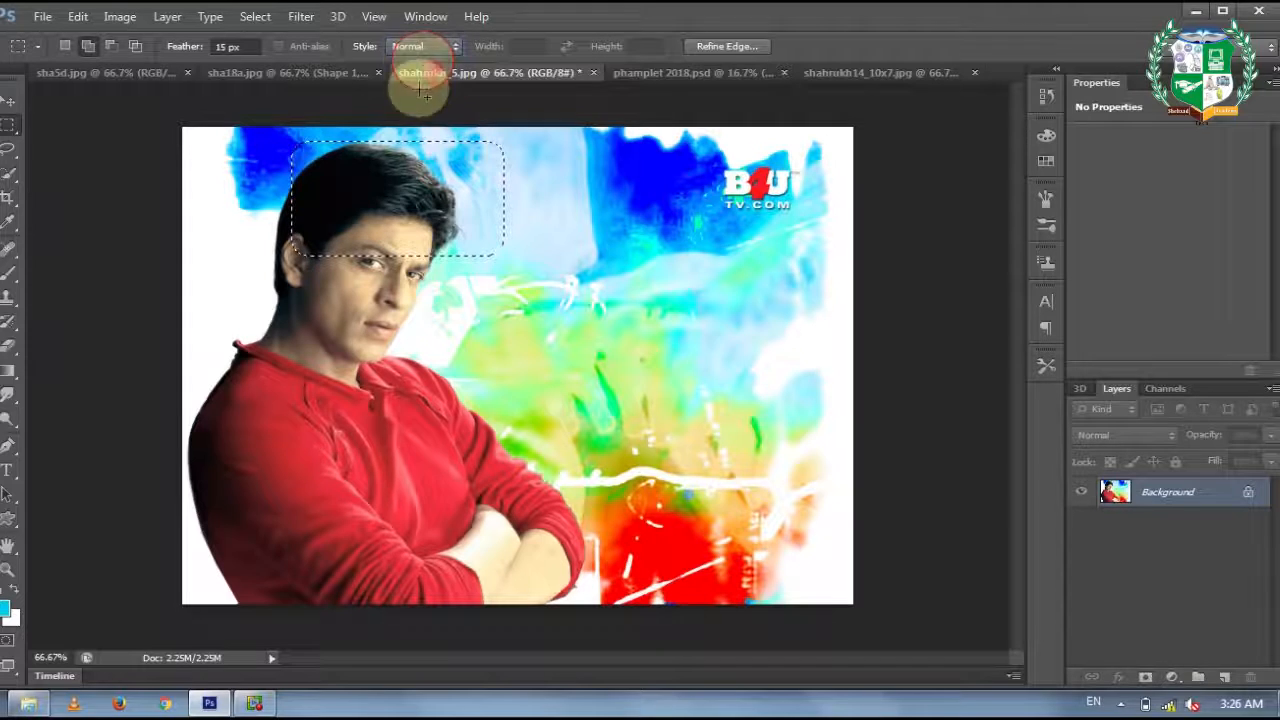
{"action": "left_click", "coordinate": [400, 170]}
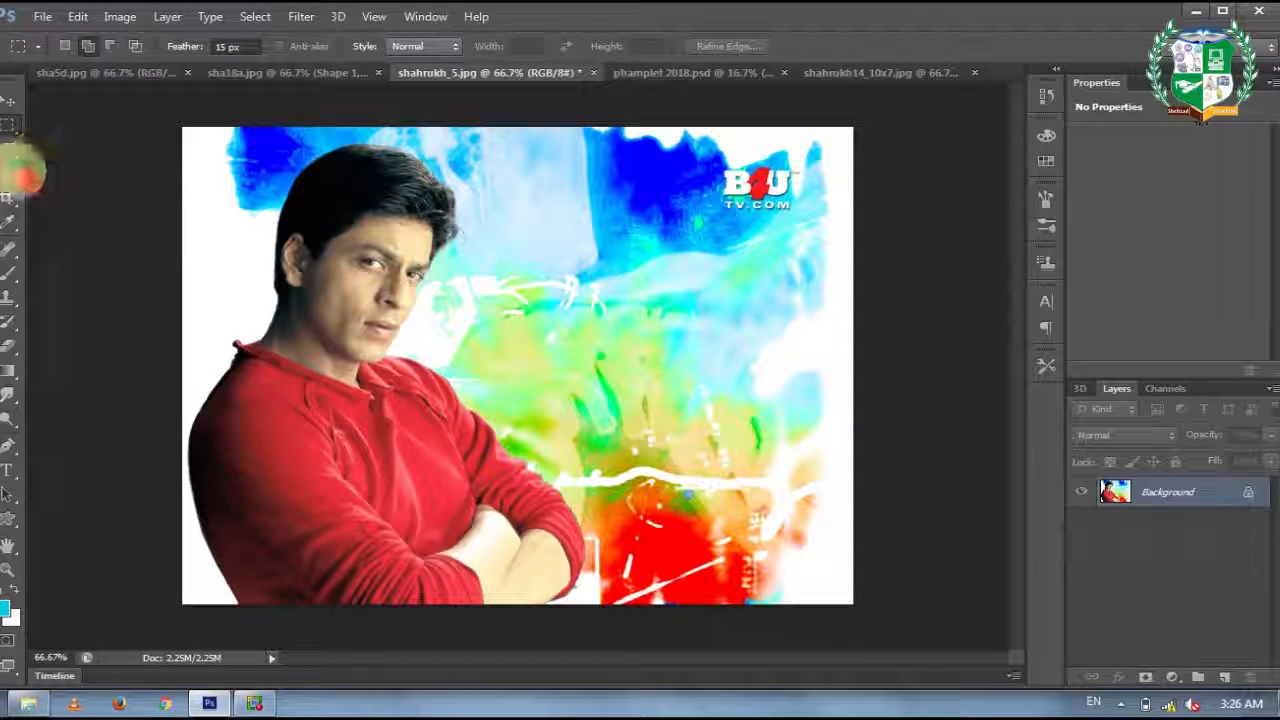
Compare the option settings of the Quick Selection, Lasso and Rectangular Marquee tools, ending on the Rectangular Marquee.
{"action": "left_click", "coordinate": [12, 174]}
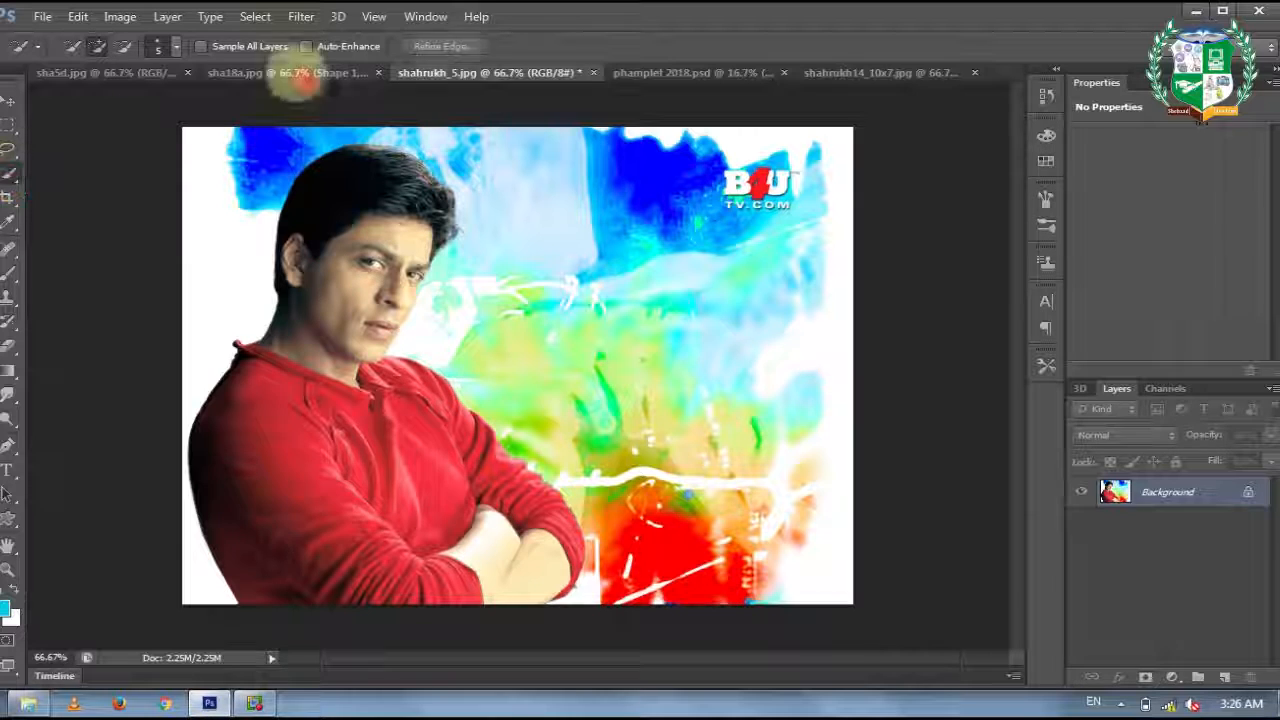
{"action": "left_click", "coordinate": [10, 124]}
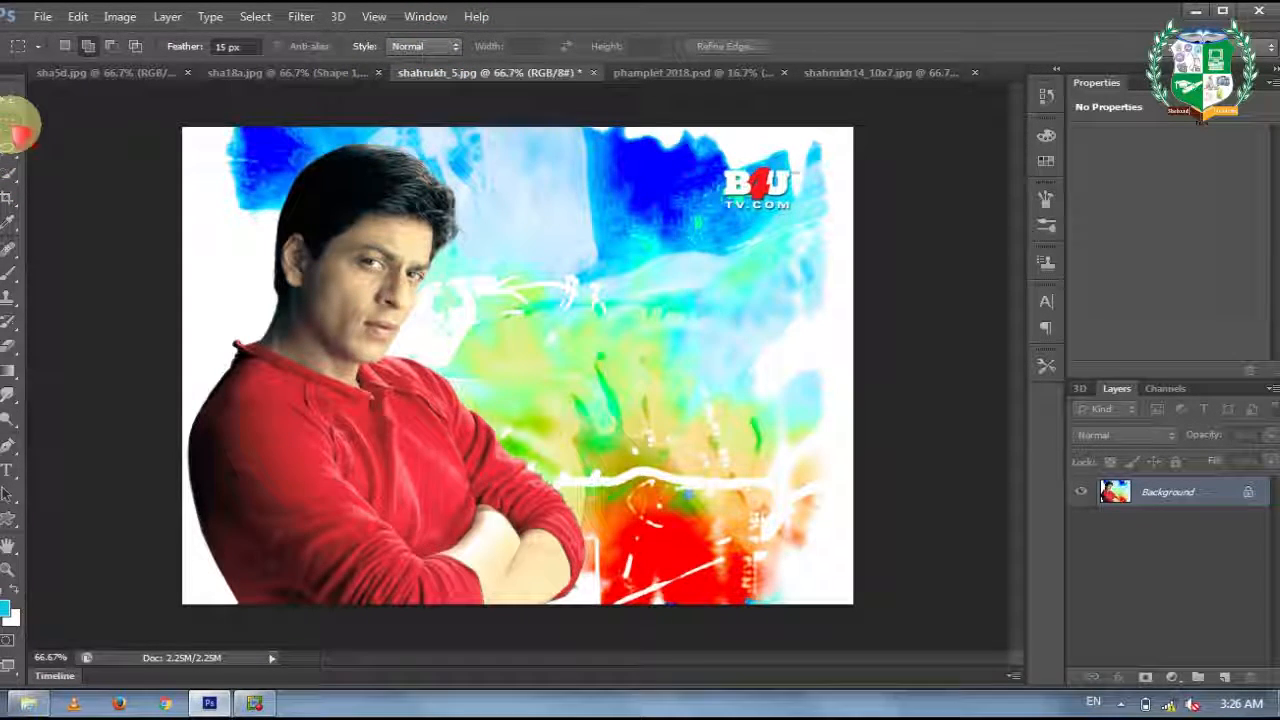
{"action": "left_click", "coordinate": [20, 170]}
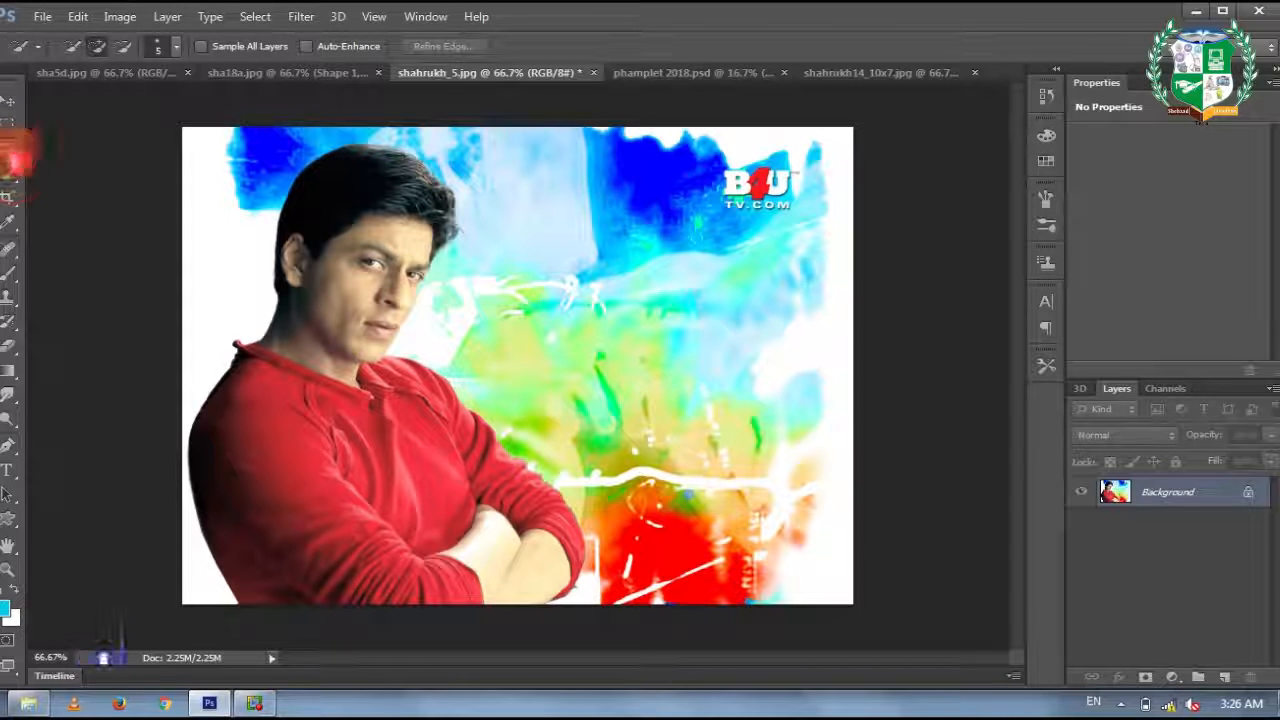
{"action": "left_click", "coordinate": [12, 148]}
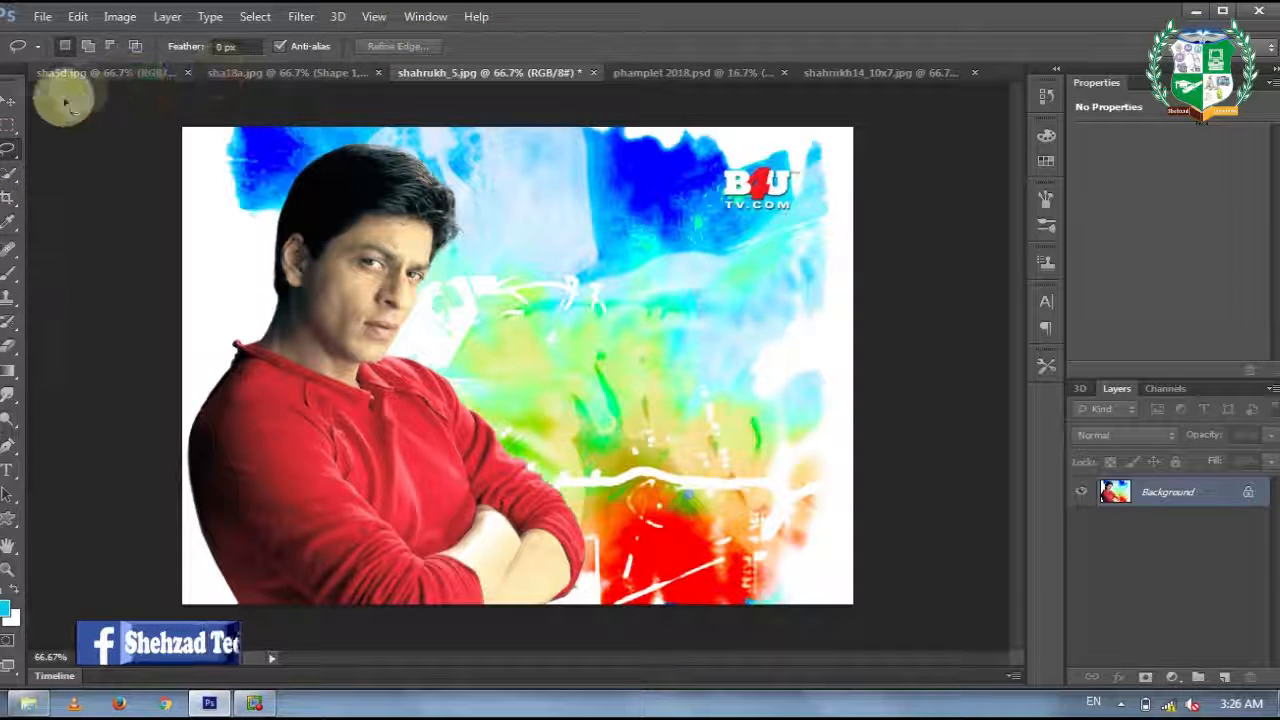
{"action": "left_click", "coordinate": [12, 174]}
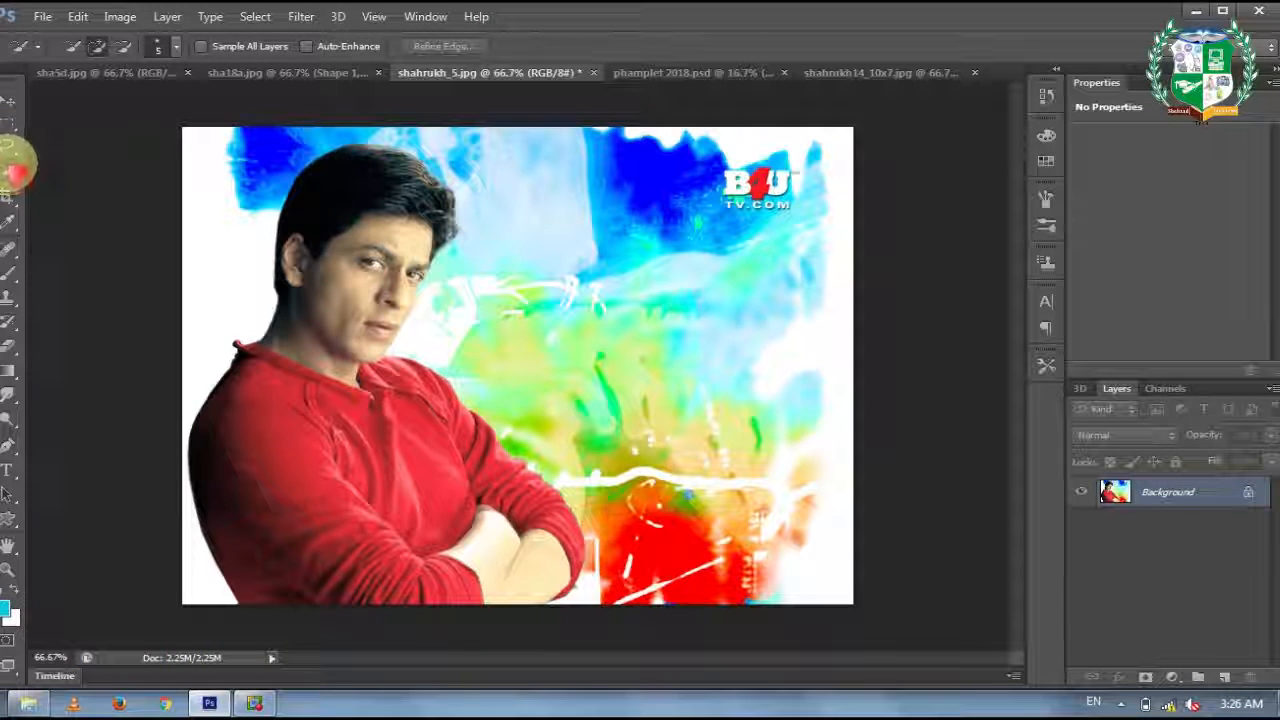
{"action": "left_click", "coordinate": [8, 124]}
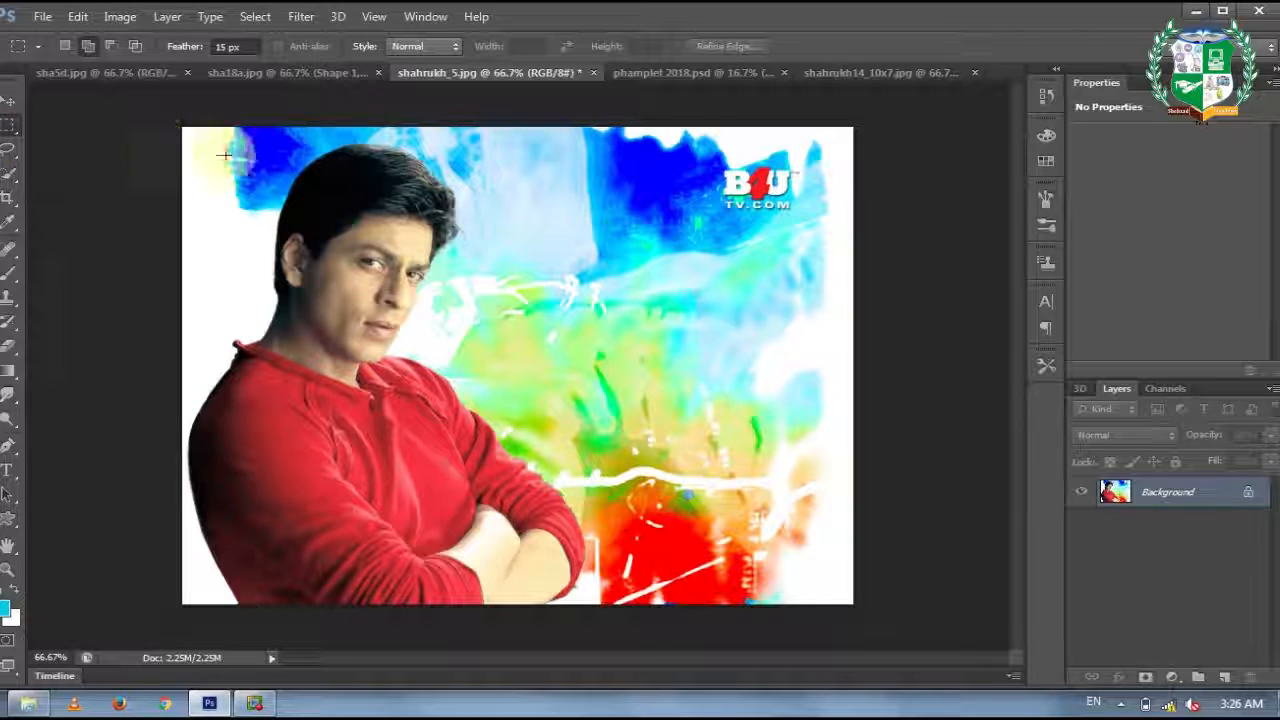
{"action": "left_click", "coordinate": [12, 148]}
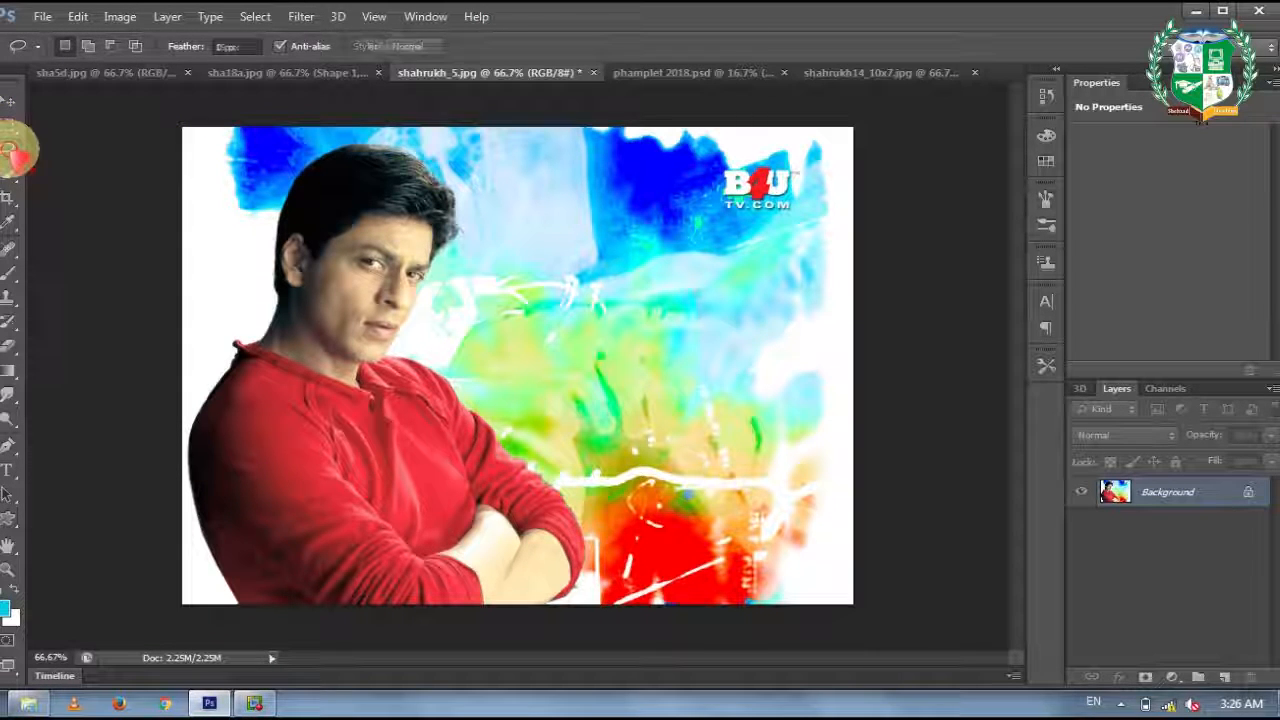
{"action": "left_click", "coordinate": [10, 126]}
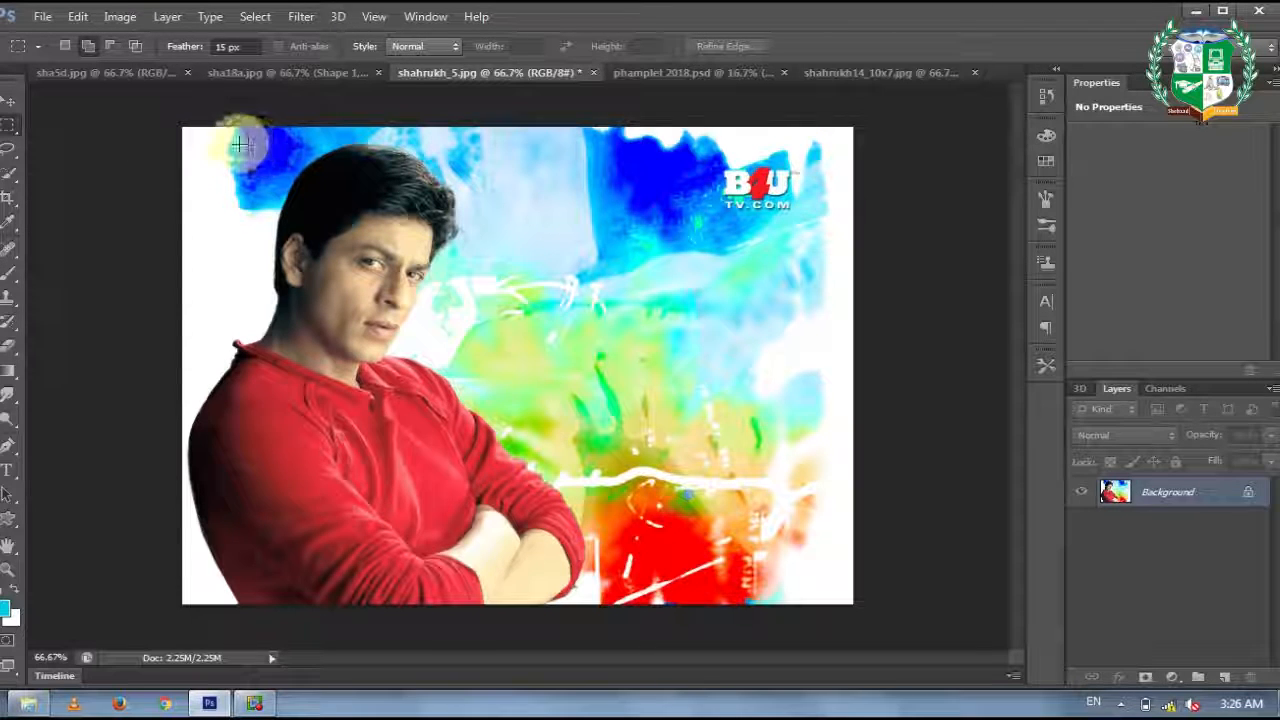
Select the man's head and upper chest with a feathered rectangle, and open Refine Edge beside the previewed picture.
{"action": "left_click_drag", "start_coordinate": [215, 140], "coordinate": [458, 432]}
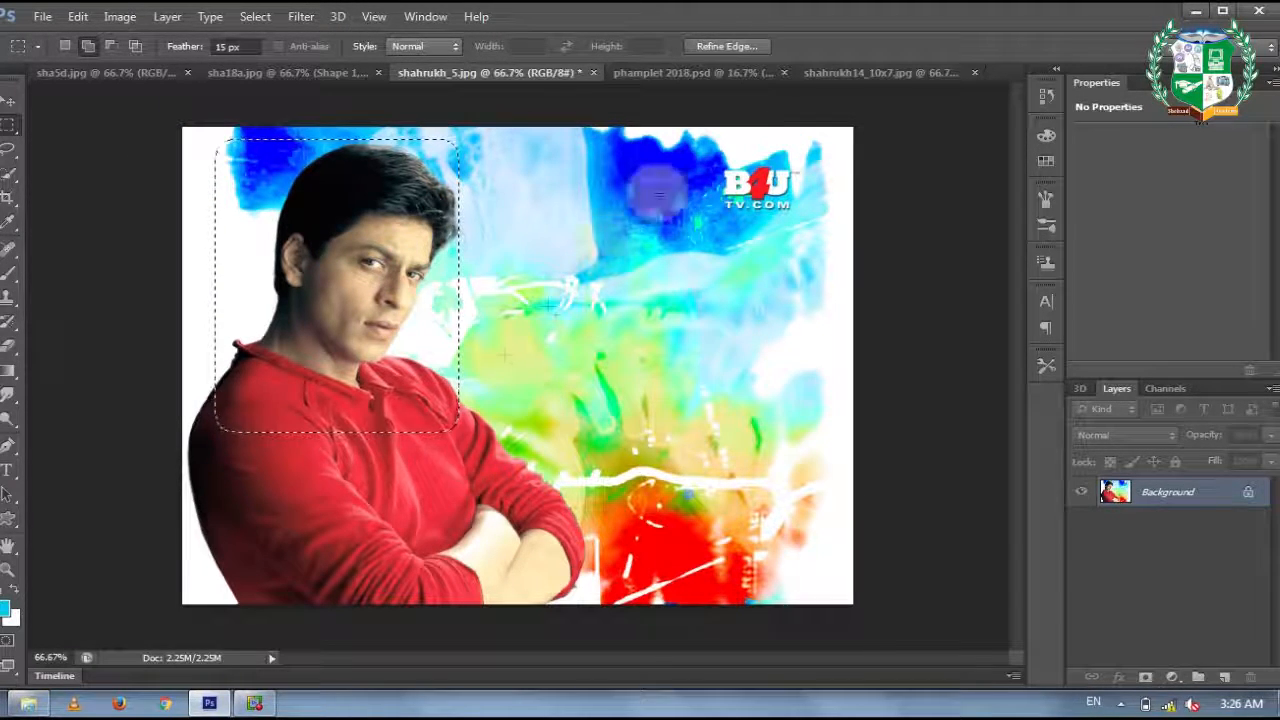
{"action": "left_click", "coordinate": [750, 47]}
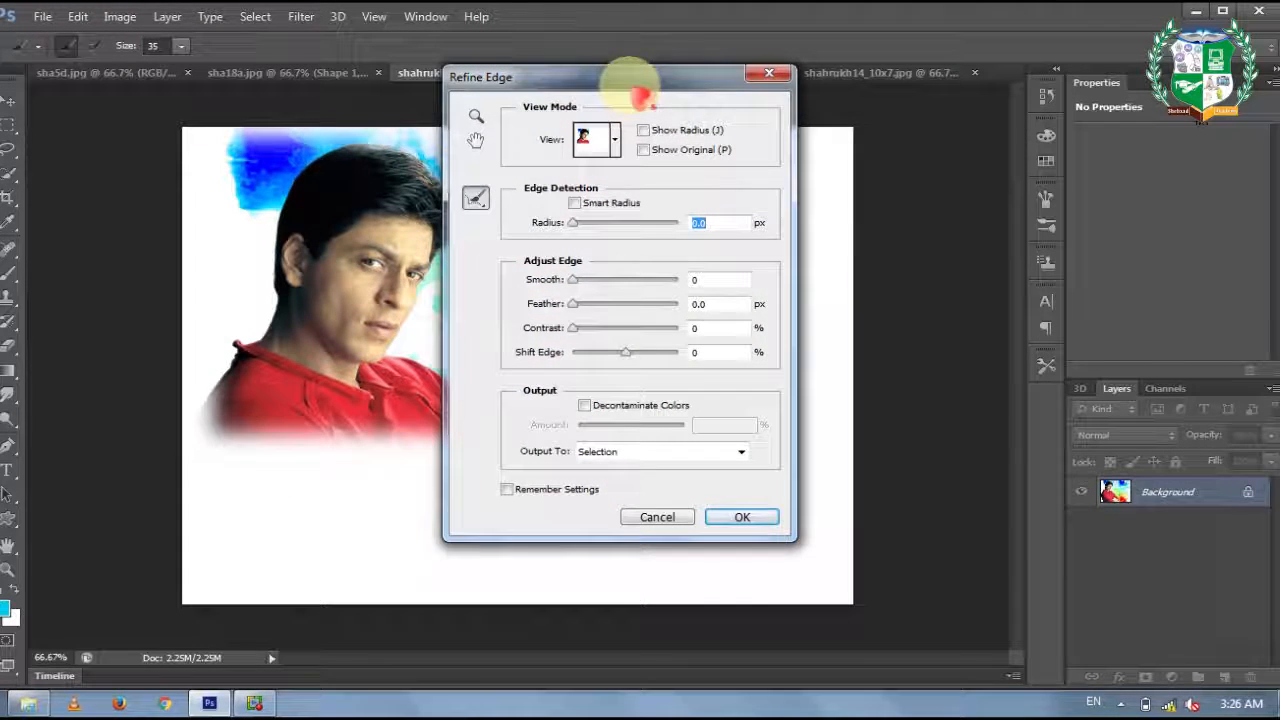
{"action": "left_click_drag", "start_coordinate": [688, 74], "coordinate": [933, 98]}
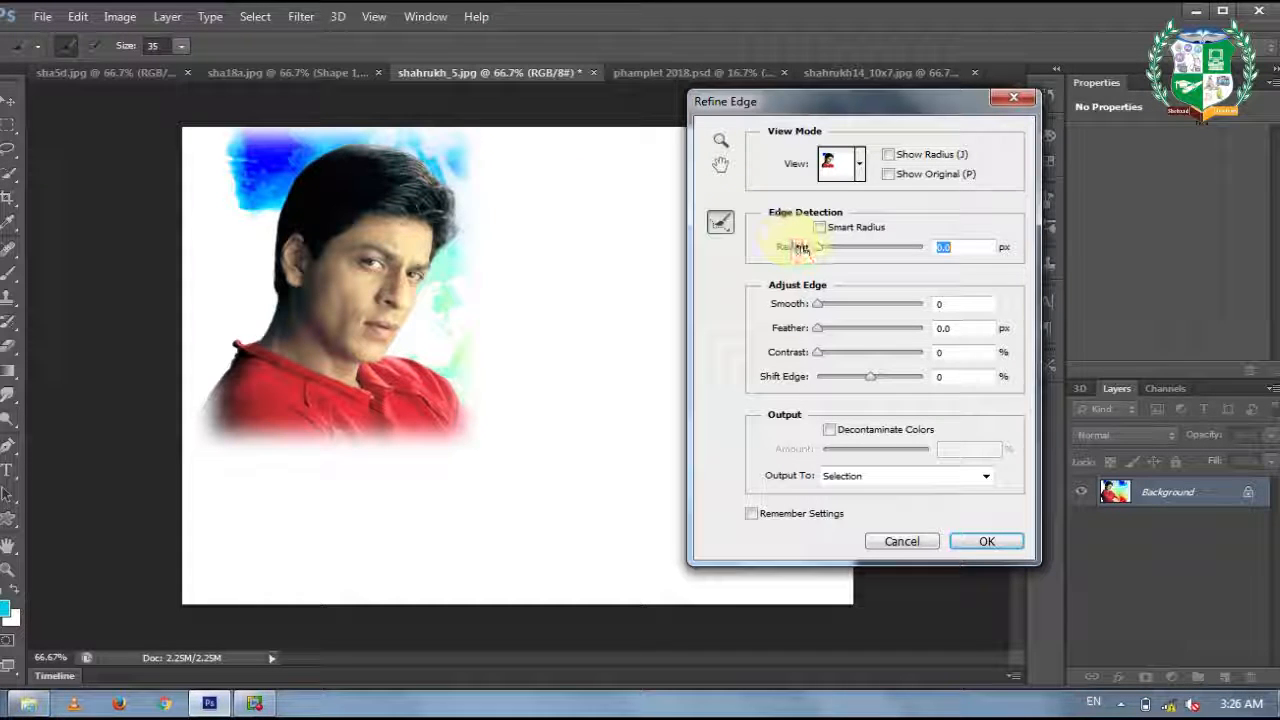
Try different edge-detection radii on the head selection in Refine Edge, ending at 9.6 px.
{"action": "left_click", "coordinate": [860, 167]}
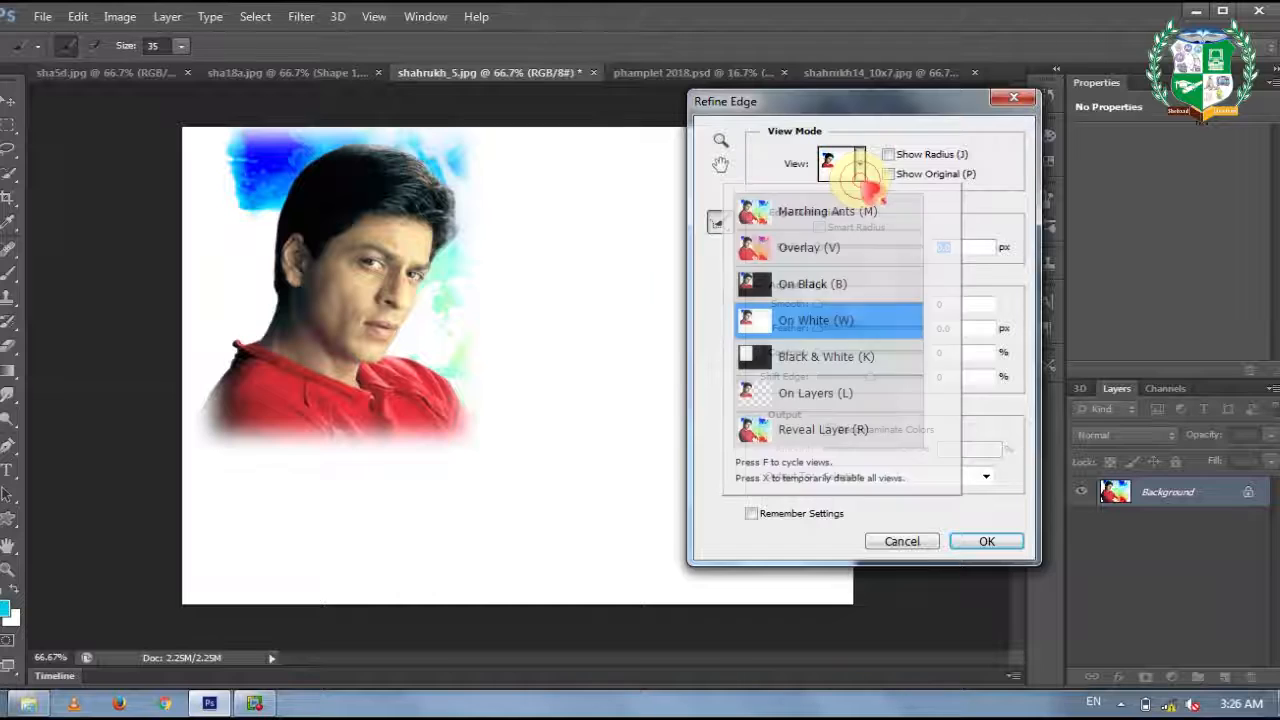
{"action": "left_click", "coordinate": [866, 186]}
{"action": "left_click", "coordinate": [820, 249]}
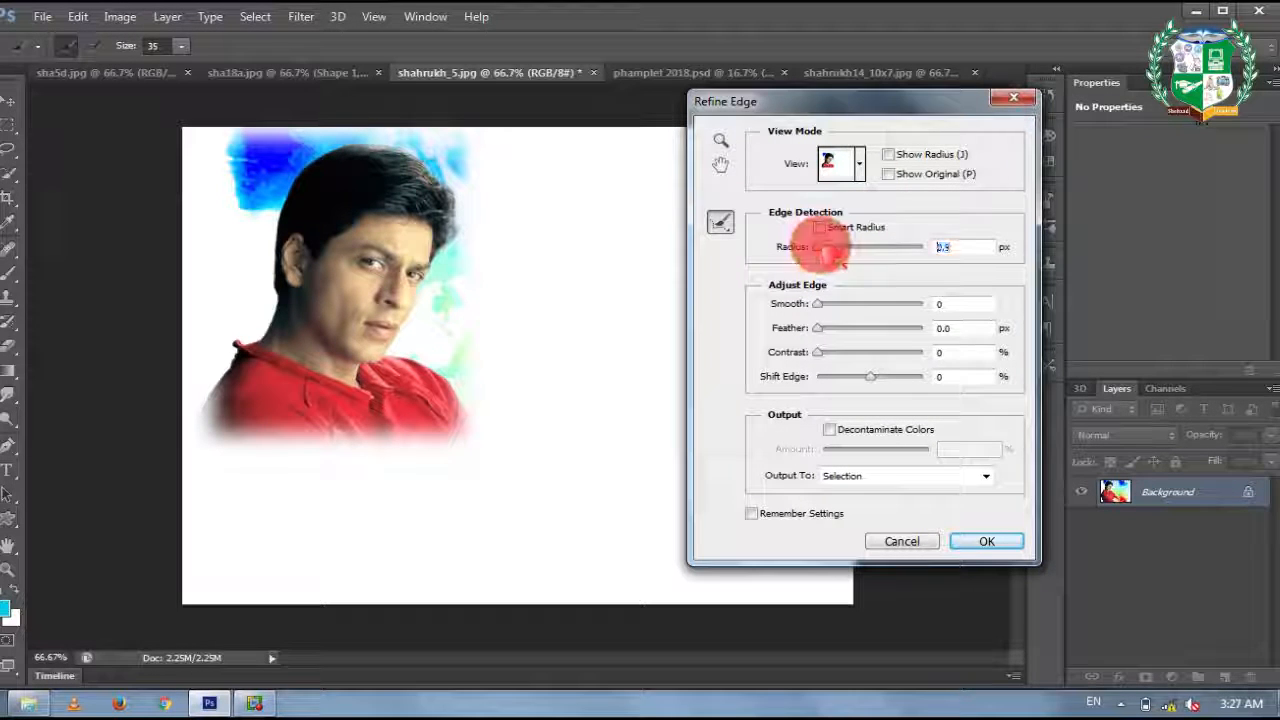
{"action": "left_click_drag", "start_coordinate": [903, 256], "coordinate": [898, 258]}
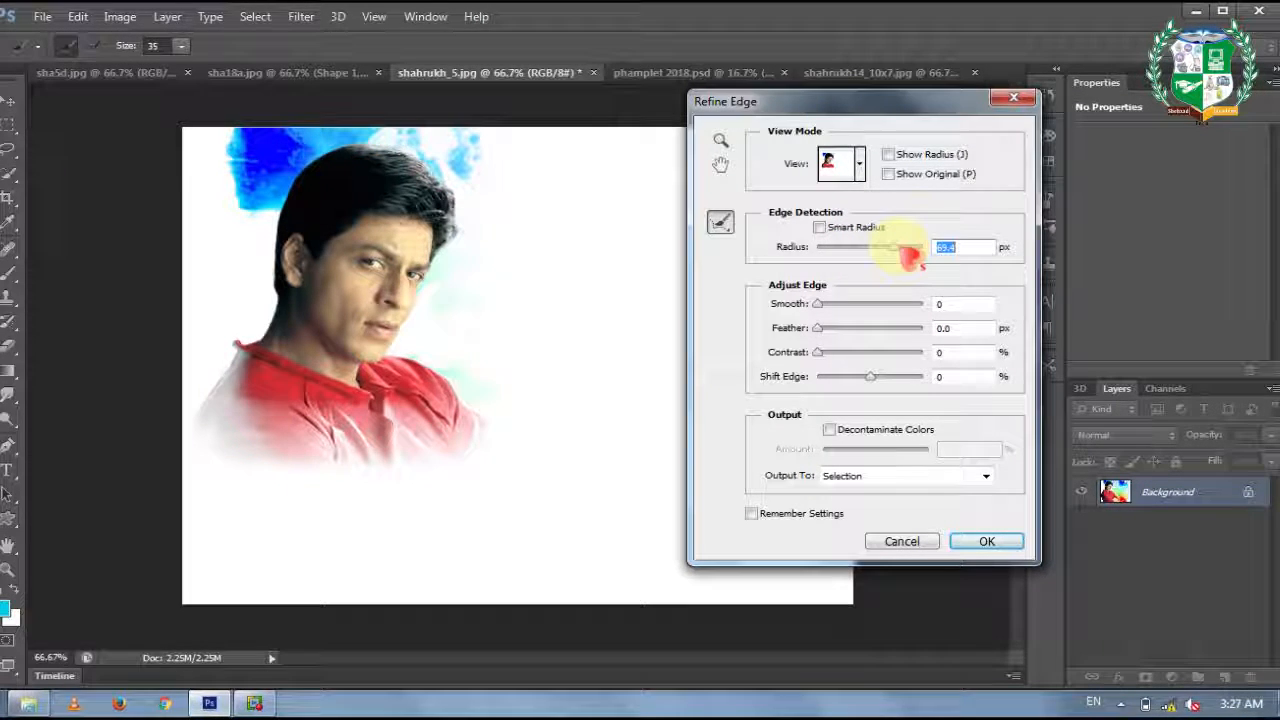
{"action": "left_click_drag", "start_coordinate": [913, 252], "coordinate": [827, 250]}
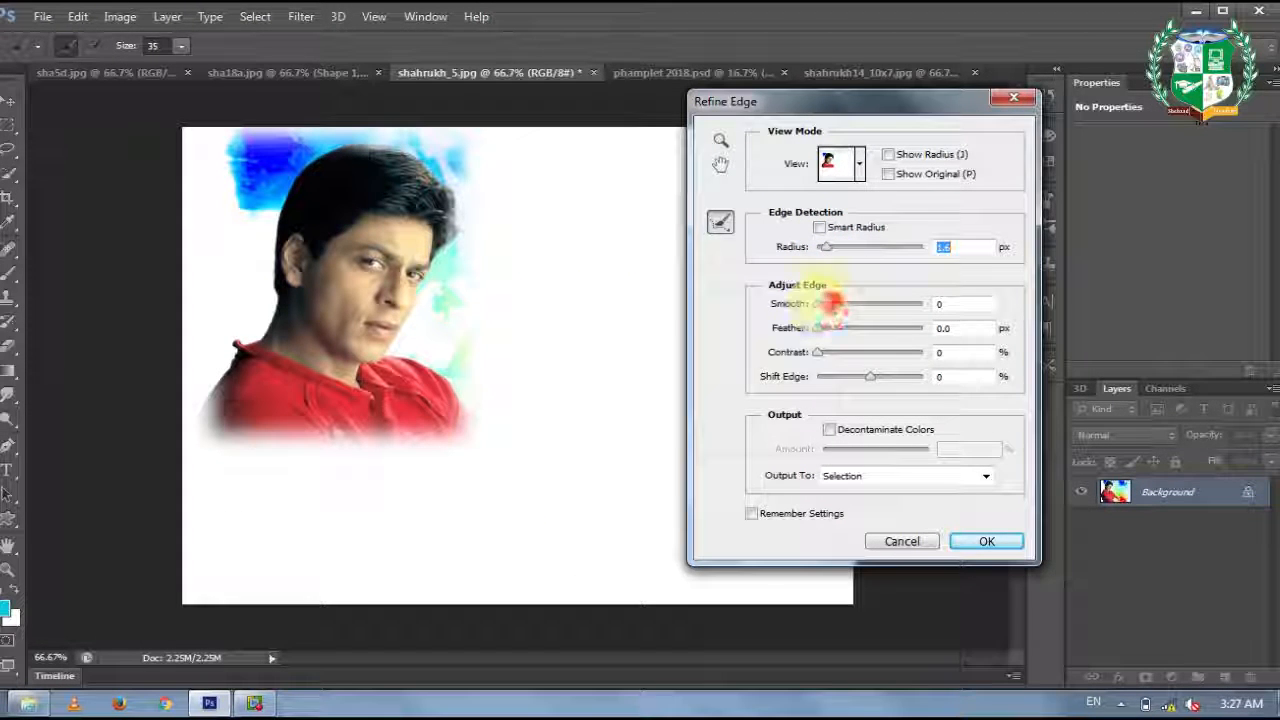
{"action": "left_click_drag", "start_coordinate": [831, 246], "coordinate": [858, 258]}
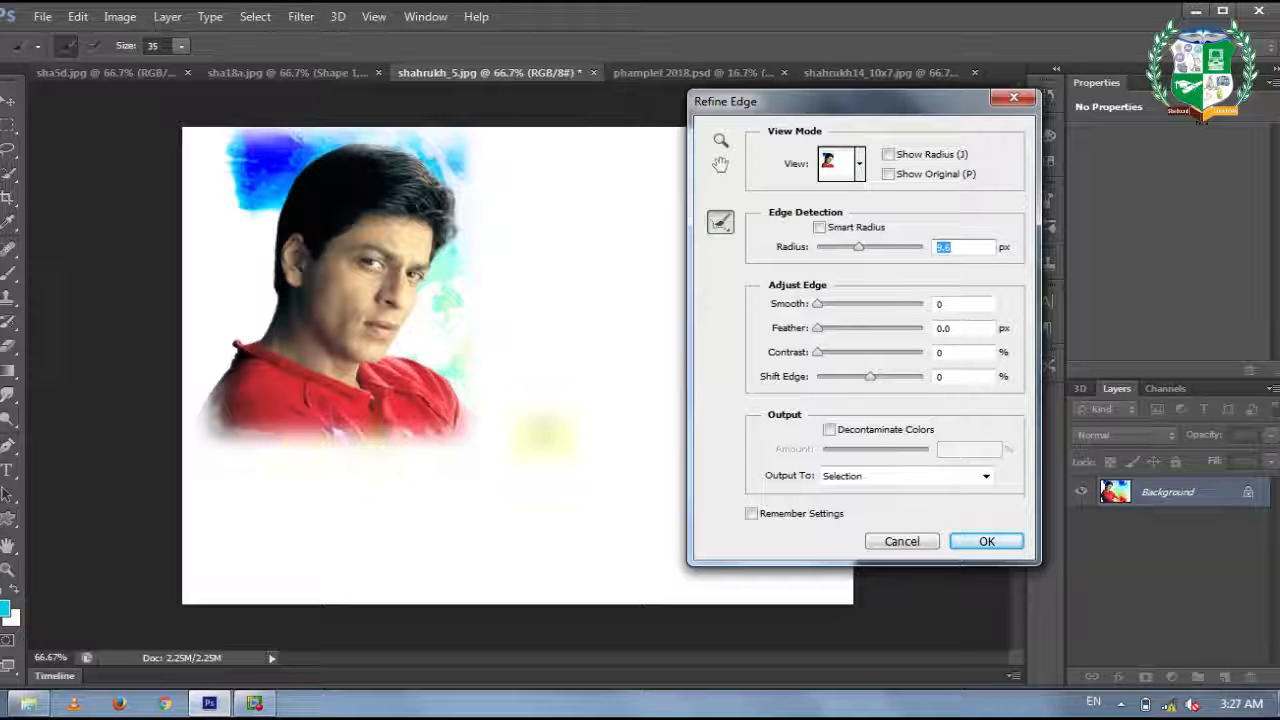
Set the edge Smooth to 92, try Feather and Contrast but keep them at 0, and set Shift Edge to -3%.
{"action": "left_click_drag", "start_coordinate": [818, 304], "coordinate": [918, 306]}
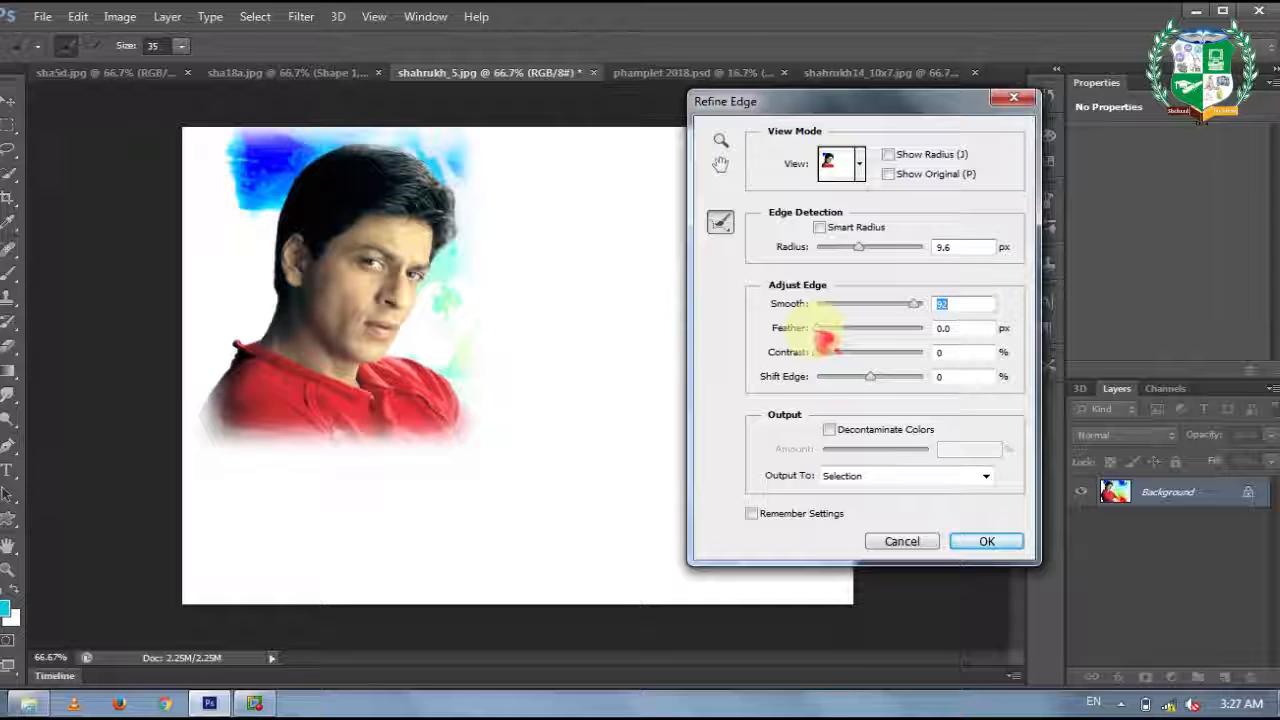
{"action": "mouse_move", "coordinate": [890, 330]}
{"action": "left_mouse_down"}
{"action": "mouse_move", "coordinate": [930, 338]}
{"action": "mouse_move", "coordinate": [908, 333]}
{"action": "left_mouse_up"}
{"action": "left_click_drag", "start_coordinate": [800, 343], "coordinate": [808, 349]}
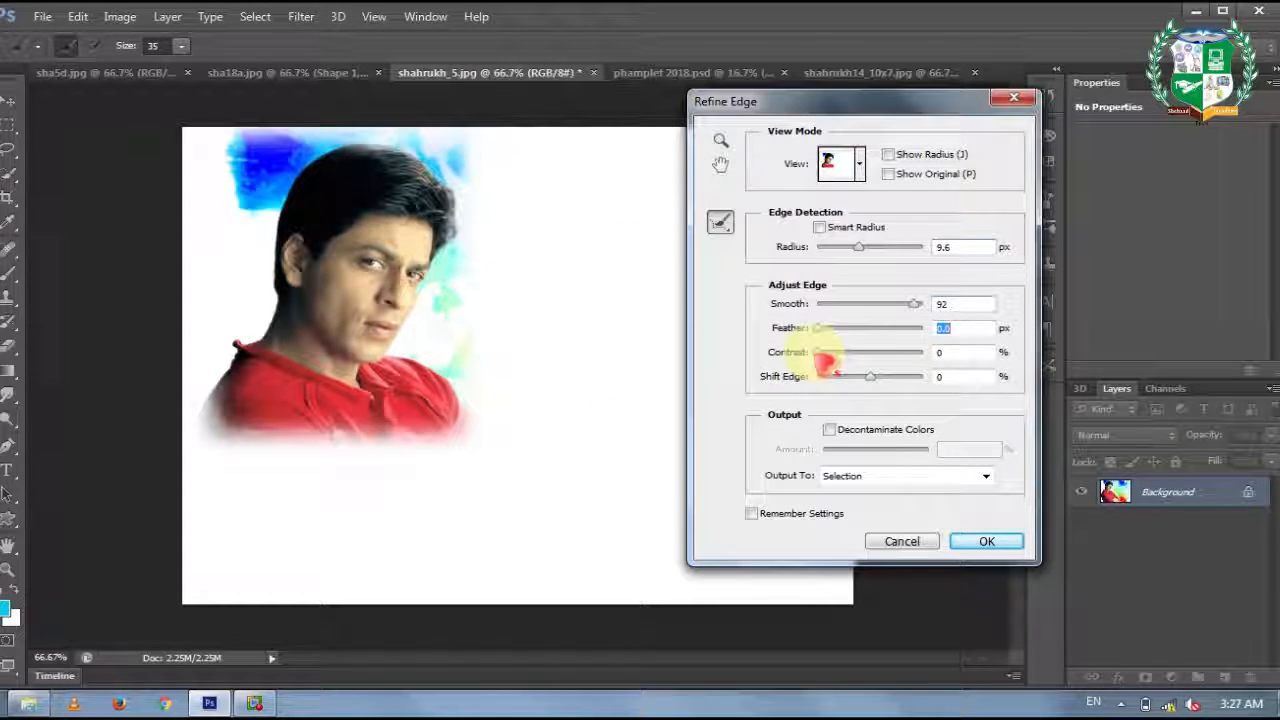
{"action": "left_click_drag", "start_coordinate": [820, 352], "coordinate": [930, 358]}
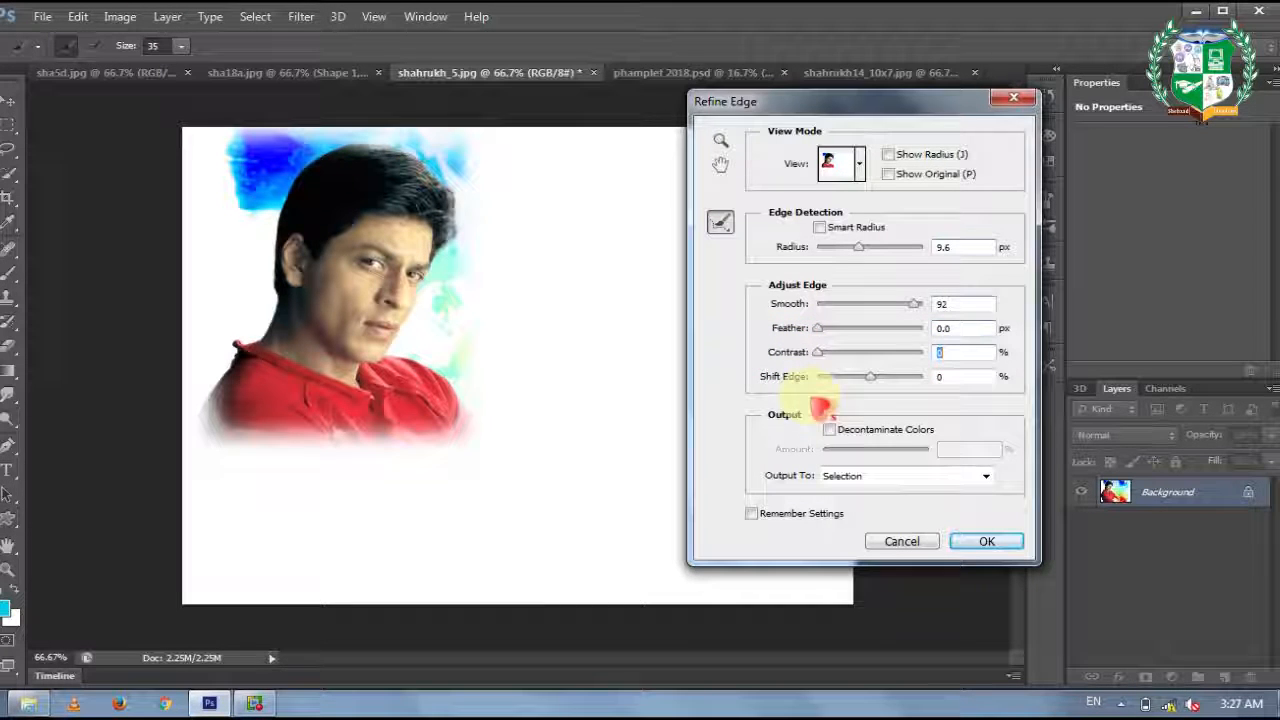
{"action": "left_click_drag", "start_coordinate": [873, 377], "coordinate": [931, 387]}
{"action": "left_click_drag", "start_coordinate": [826, 379], "coordinate": [862, 376]}
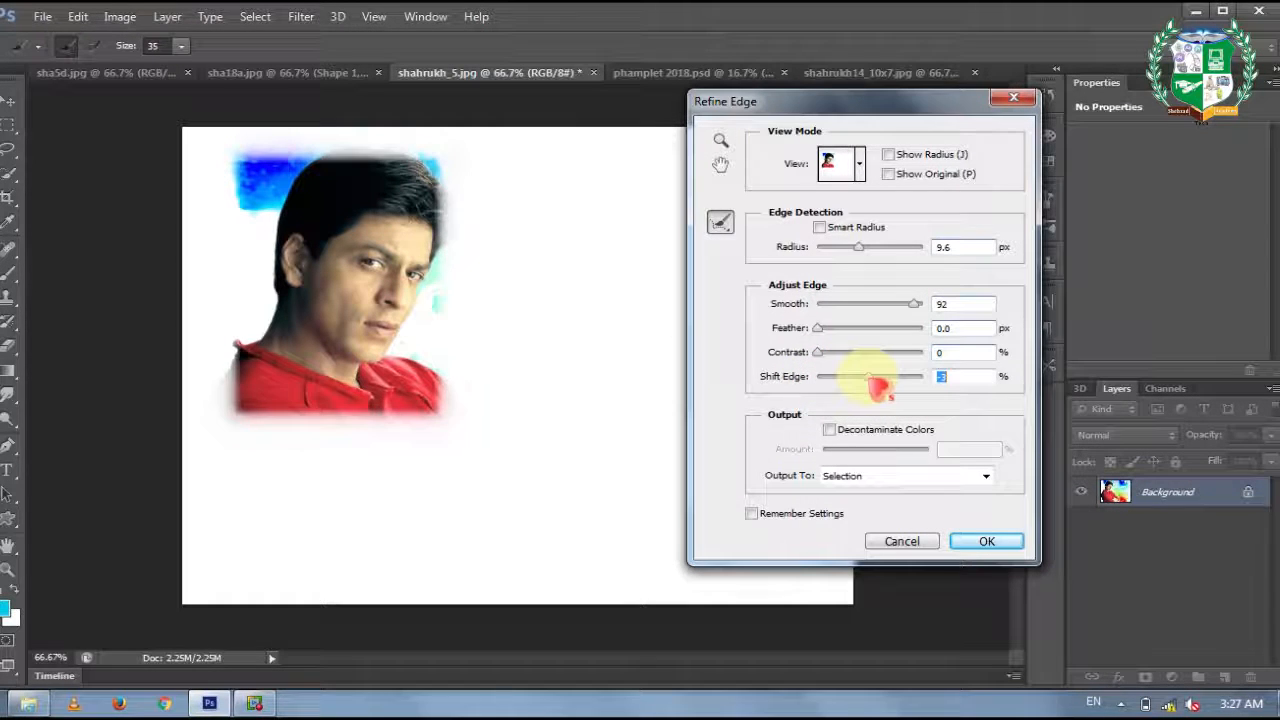
Decontaminate the edge colors by 56% and apply the refinement as a new layer with a layer mask.
{"action": "left_click", "coordinate": [856, 430]}
{"action": "mouse_move", "coordinate": [875, 451]}
{"action": "left_mouse_down"}
{"action": "mouse_move", "coordinate": [928, 446]}
{"action": "mouse_move", "coordinate": [845, 450]}
{"action": "mouse_move", "coordinate": [914, 456]}
{"action": "mouse_move", "coordinate": [890, 458]}
{"action": "left_mouse_up"}
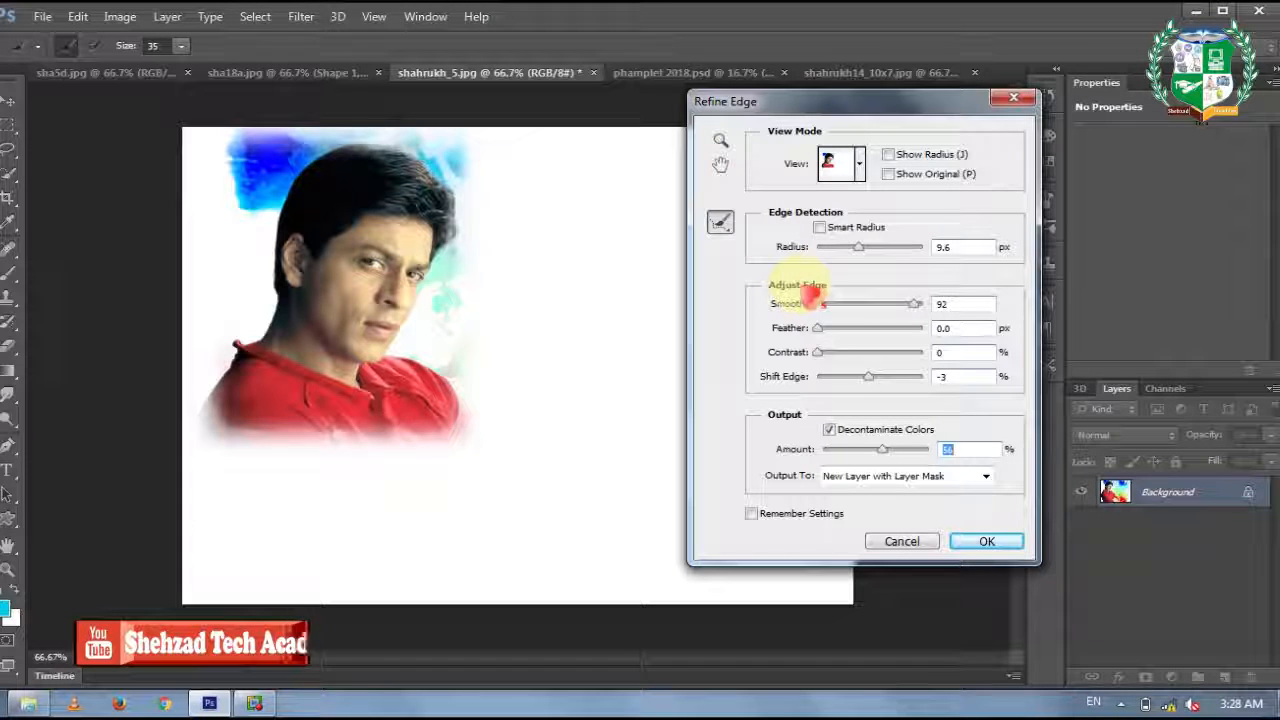
{"action": "left_click", "coordinate": [988, 541]}
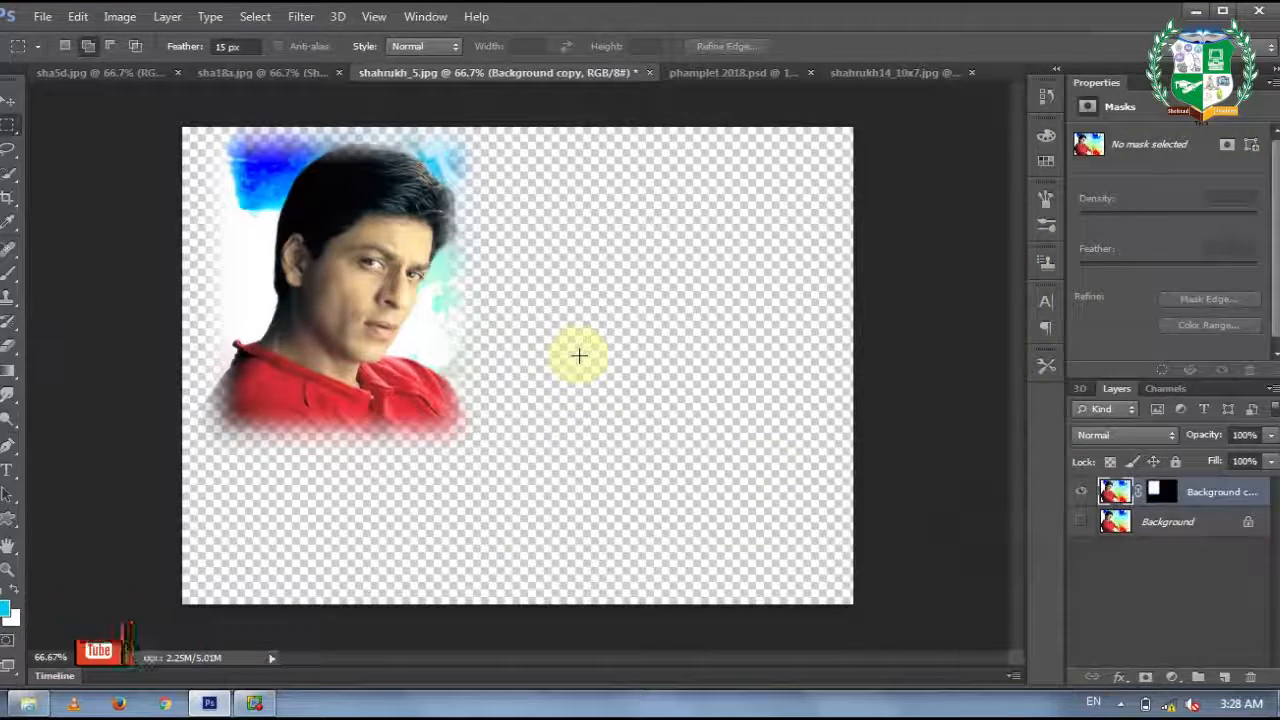
Undo the Refine Edge result with its selection cleared, and switch to the Elliptical Marquee.
{"action": "key", "text": "ctrl+z"}
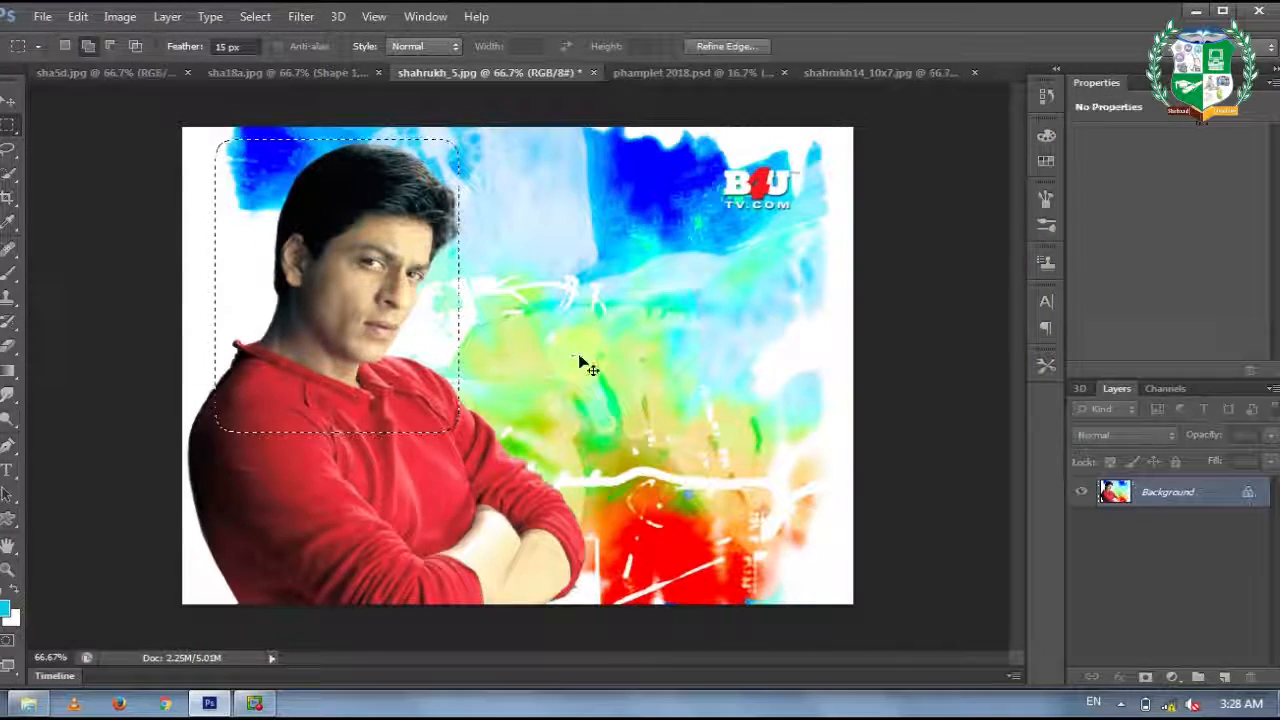
{"action": "key", "text": "ctrl+d"}
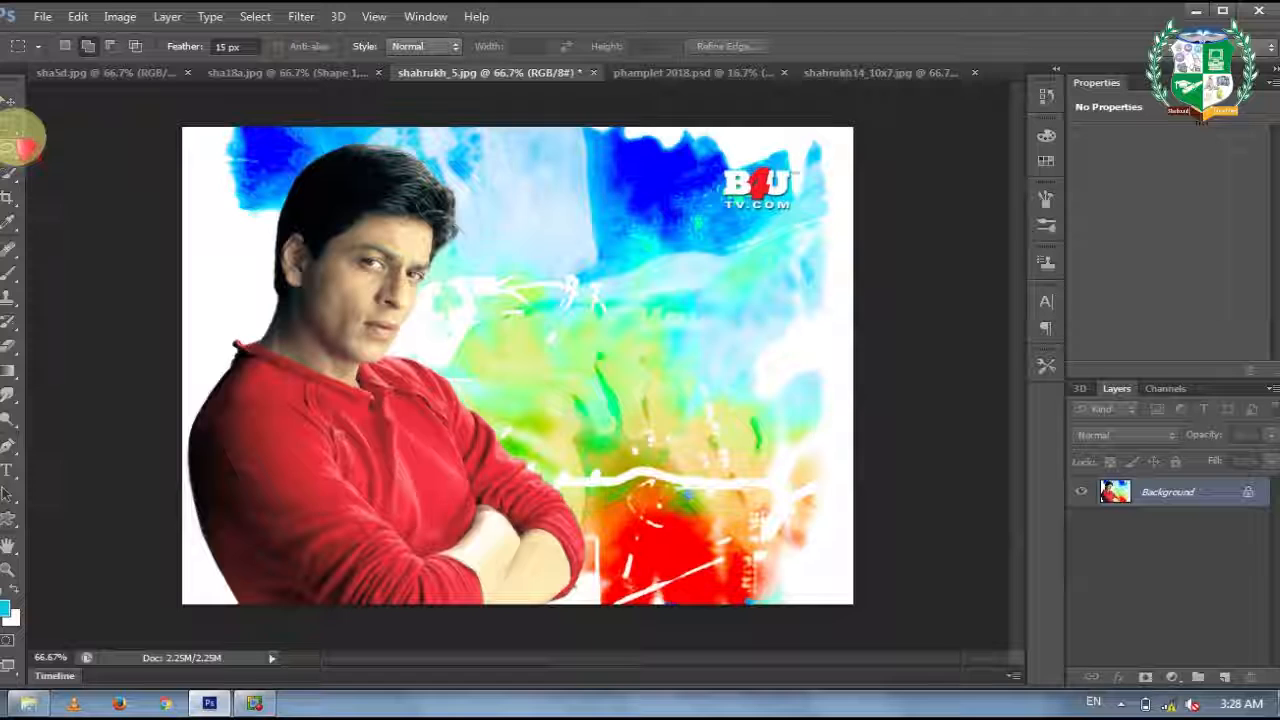
{"action": "left_click_drag", "start_coordinate": [20, 130], "coordinate": [96, 138]}
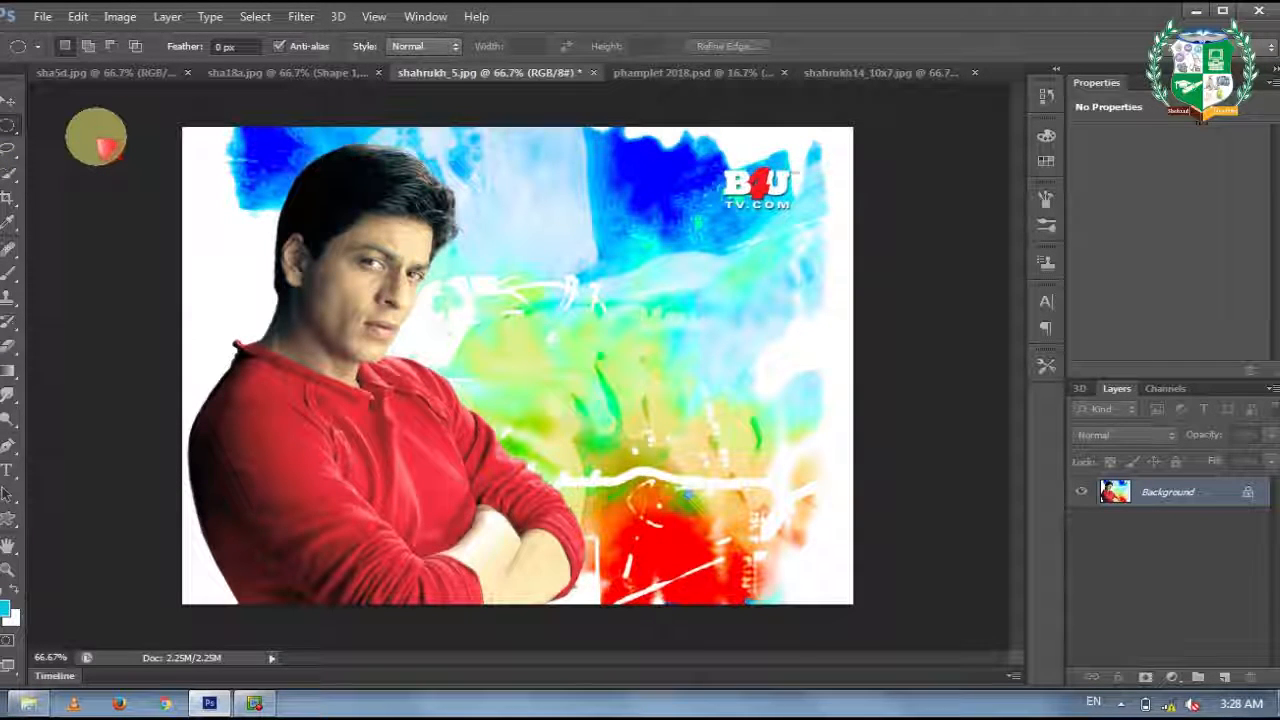
Delete the Shape 1, Shape 2 and Layer 1 layers in sha18a.jpg, keeping only the Background.
{"action": "left_click", "coordinate": [250, 75]}
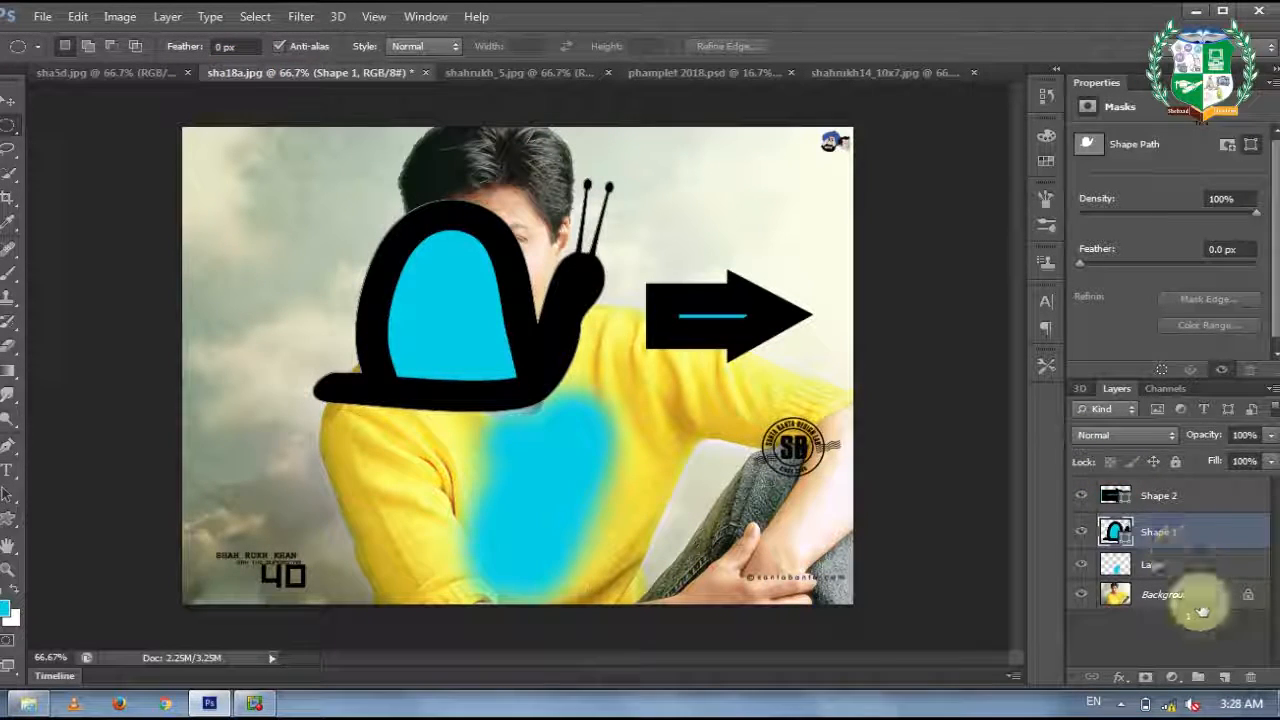
{"action": "key", "text": "Delete"}
{"action": "left_click", "coordinate": [1187, 500]}
{"action": "key", "text": "Delete"}
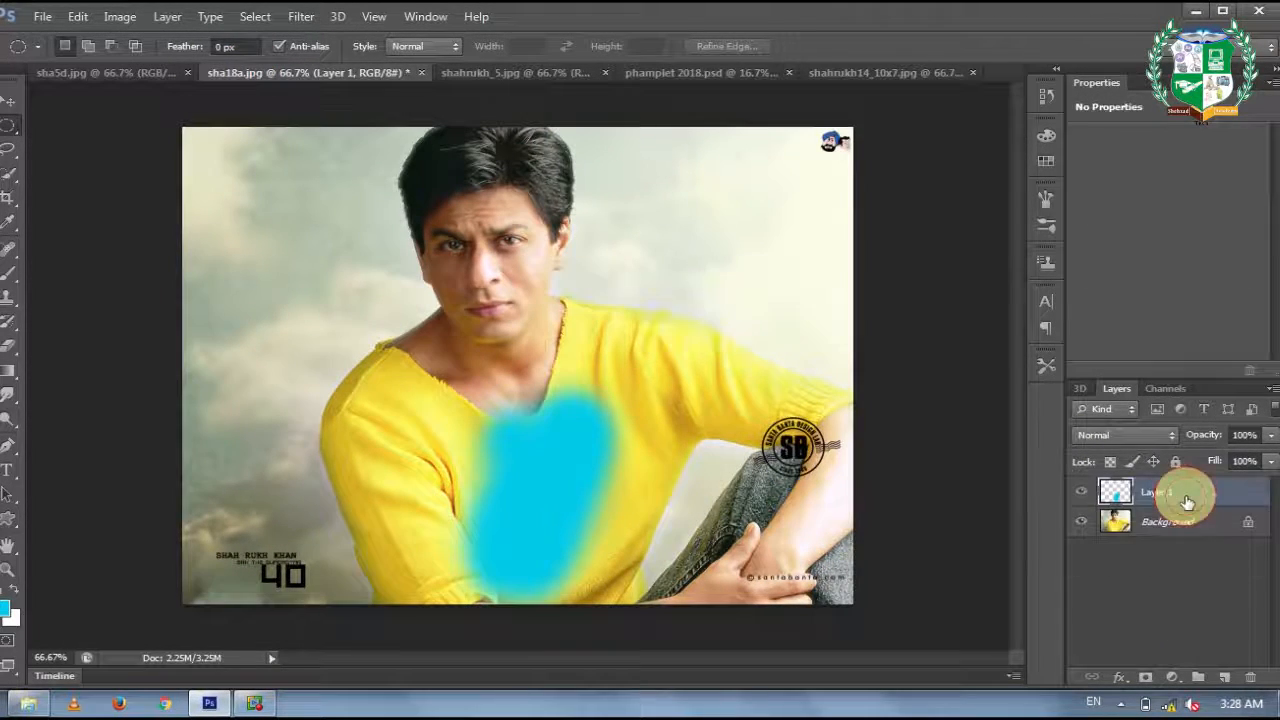
{"action": "key", "text": "Delete"}
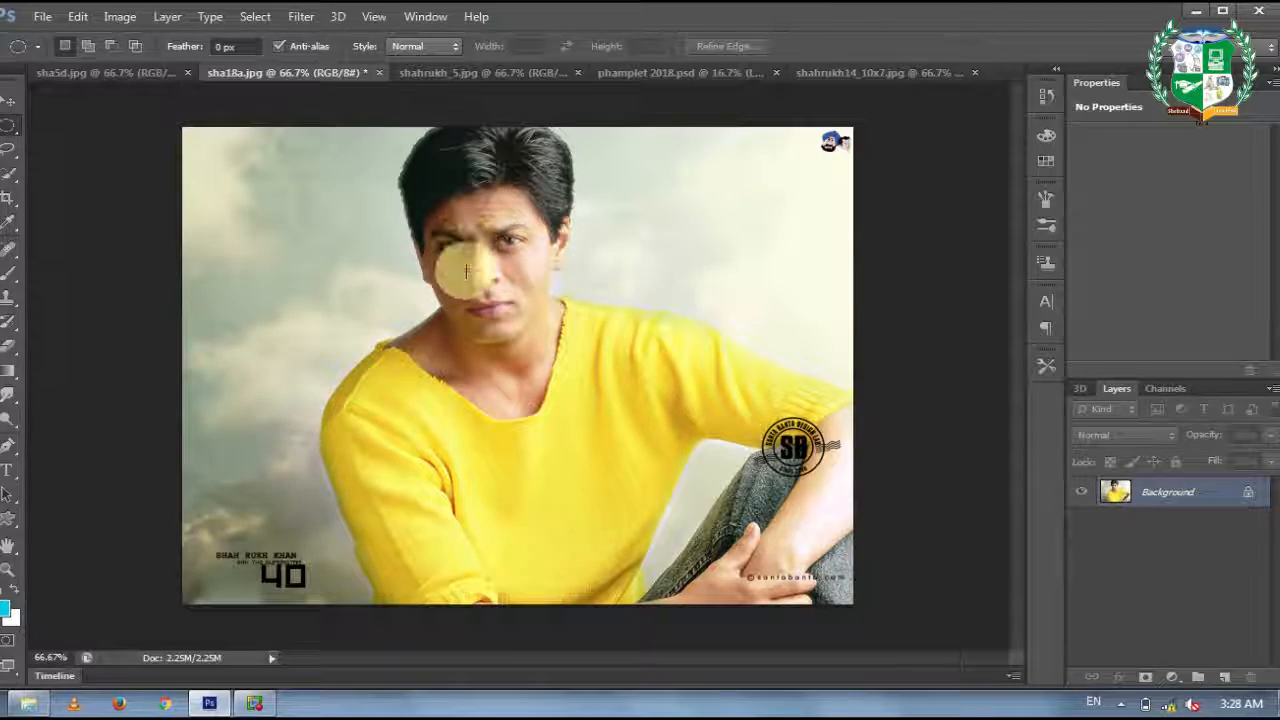
Try drawing elliptical selections around the iris of one eye at 300% zoom, and clear the selection.
{"action": "key", "text": "z"}
{"action": "left_click", "coordinate": [466, 271]}
{"action": "left_click", "coordinate": [466, 271]}
{"action": "left_click", "coordinate": [466, 271]}
{"action": "key", "text": "space"}
{"action": "left_click_drag", "start_coordinate": [520, 241], "coordinate": [490, 400]}
{"action": "left_click", "coordinate": [10, 127]}
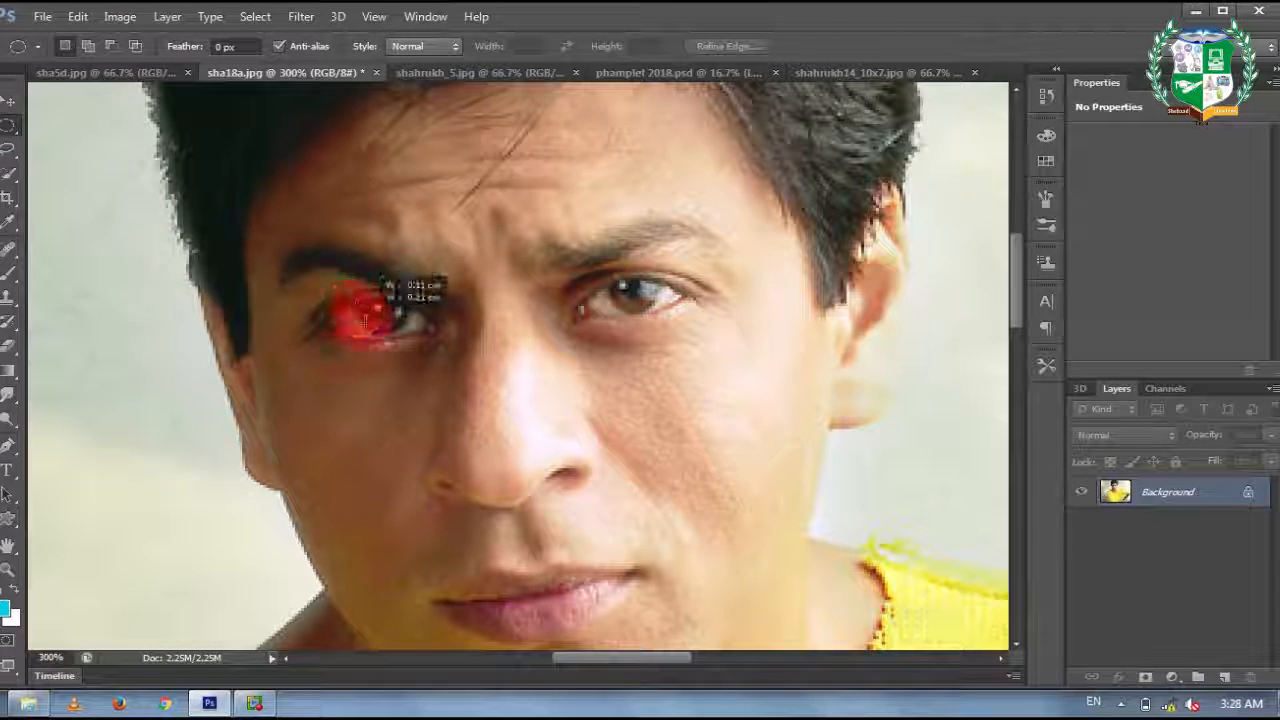
{"action": "mouse_move", "coordinate": [398, 337]}
{"action": "left_mouse_down"}
{"action": "mouse_move", "coordinate": [343, 374]}
{"action": "mouse_move", "coordinate": [294, 357]}
{"action": "mouse_move", "coordinate": [317, 303]}
{"action": "mouse_move", "coordinate": [378, 287]}
{"action": "mouse_move", "coordinate": [357, 383]}
{"action": "mouse_move", "coordinate": [329, 343]}
{"action": "mouse_move", "coordinate": [354, 251]}
{"action": "mouse_move", "coordinate": [380, 229]}
{"action": "mouse_move", "coordinate": [458, 258]}
{"action": "mouse_move", "coordinate": [466, 294]}
{"action": "mouse_move", "coordinate": [414, 277]}
{"action": "mouse_move", "coordinate": [494, 286]}
{"action": "mouse_move", "coordinate": [374, 286]}
{"action": "mouse_move", "coordinate": [350, 272]}
{"action": "mouse_move", "coordinate": [371, 343]}
{"action": "mouse_move", "coordinate": [486, 446]}
{"action": "mouse_move", "coordinate": [398, 400]}
{"action": "mouse_move", "coordinate": [471, 457]}
{"action": "mouse_move", "coordinate": [423, 409]}
{"action": "mouse_move", "coordinate": [466, 437]}
{"action": "mouse_move", "coordinate": [363, 423]}
{"action": "mouse_move", "coordinate": [339, 470]}
{"action": "mouse_move", "coordinate": [397, 362]}
{"action": "mouse_move", "coordinate": [414, 294]}
{"action": "mouse_move", "coordinate": [420, 334]}
{"action": "mouse_move", "coordinate": [486, 357]}
{"action": "mouse_move", "coordinate": [427, 325]}
{"action": "mouse_move", "coordinate": [486, 371]}
{"action": "mouse_move", "coordinate": [398, 338]}
{"action": "left_mouse_up"}
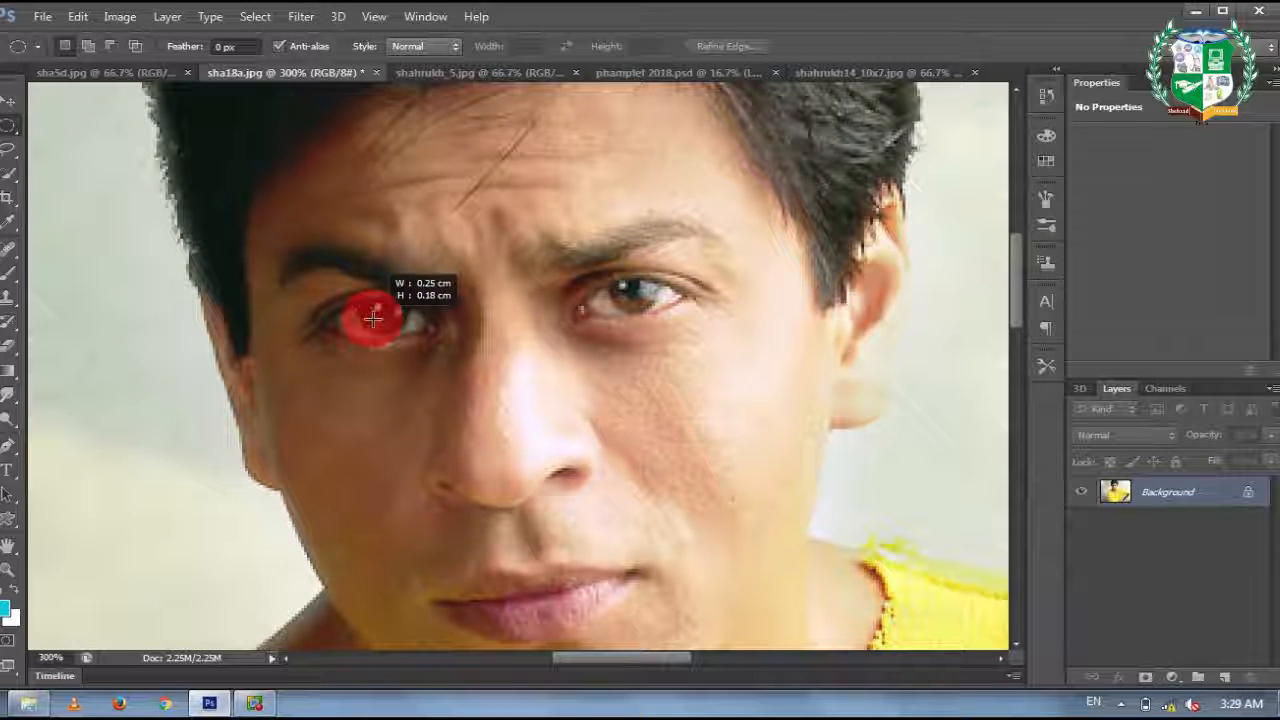
{"action": "mouse_move", "coordinate": [375, 316]}
{"action": "left_mouse_down"}
{"action": "mouse_move", "coordinate": [388, 311]}
{"action": "mouse_move", "coordinate": [286, 343]}
{"action": "mouse_move", "coordinate": [352, 316]}
{"action": "left_mouse_up"}
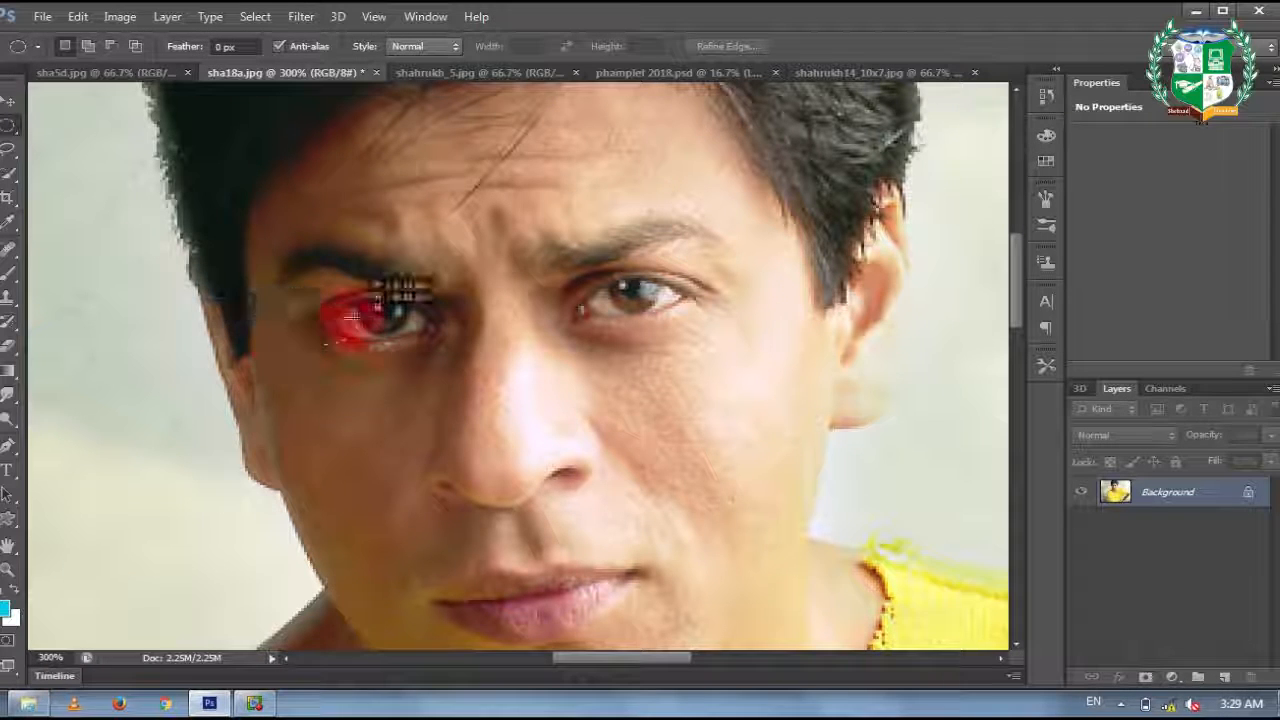
{"action": "left_click_drag", "start_coordinate": [375, 392], "coordinate": [378, 383]}
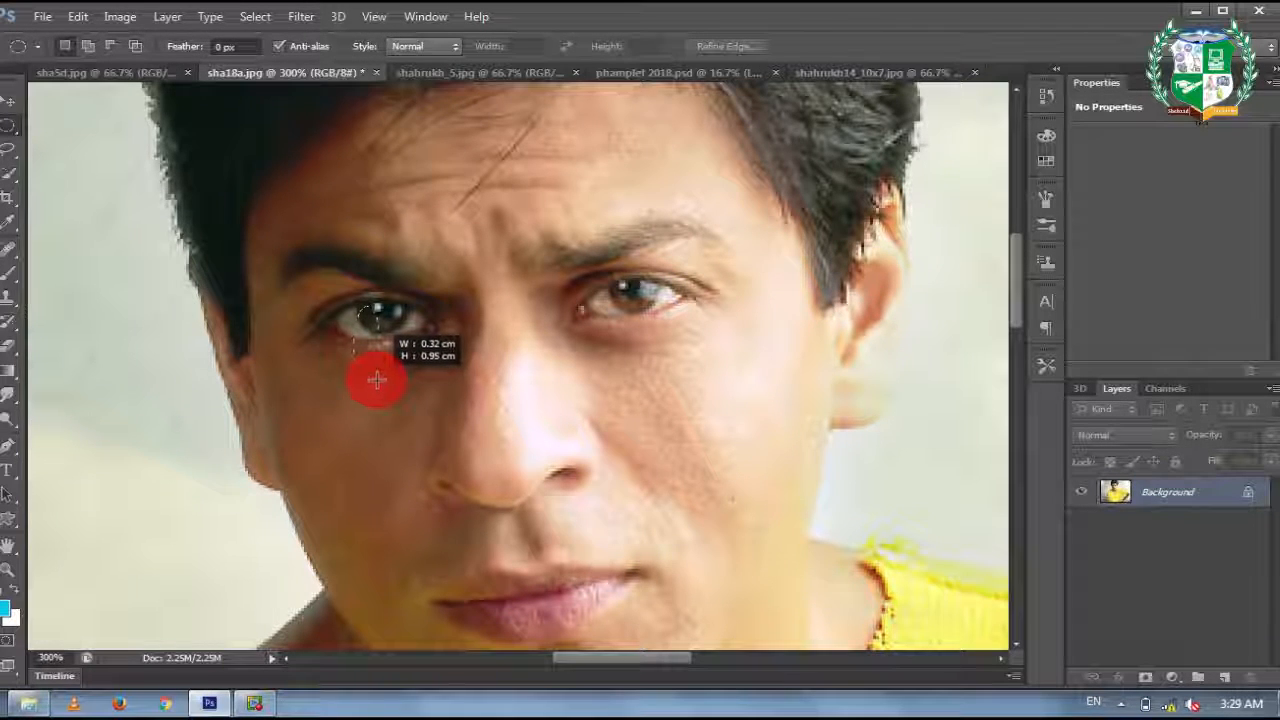
{"action": "left_click_drag", "start_coordinate": [379, 377], "coordinate": [366, 318]}
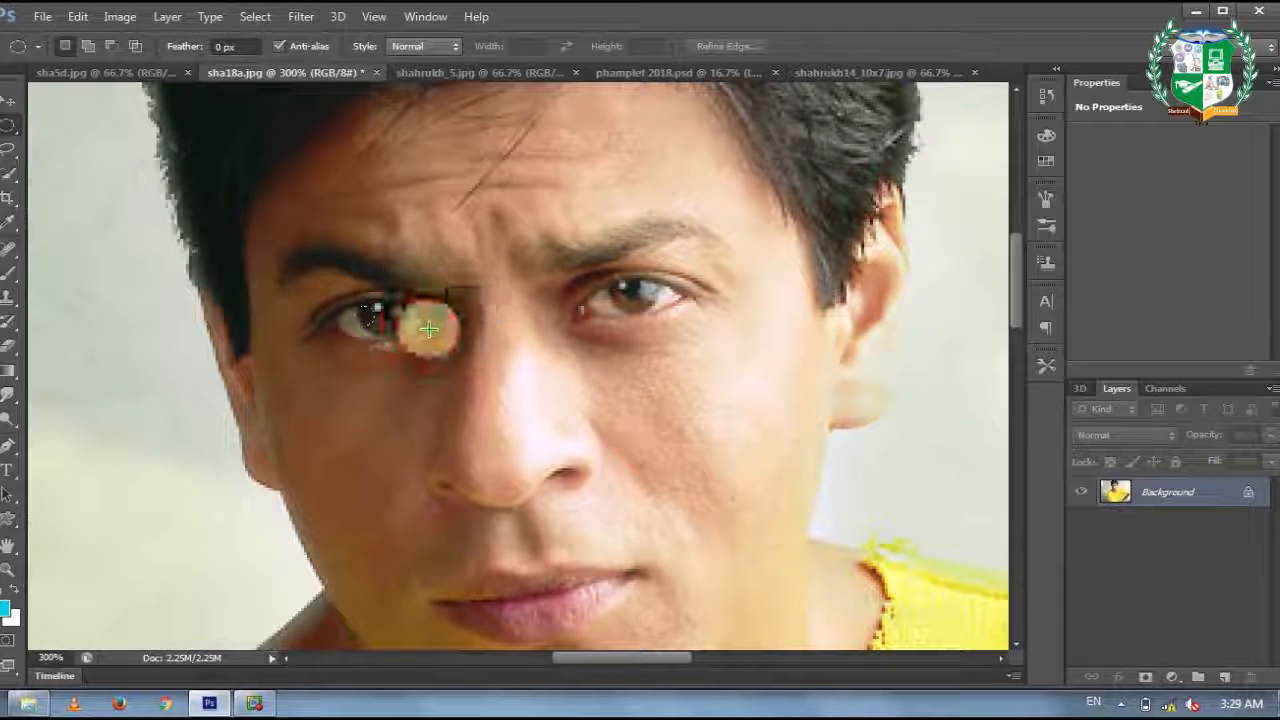
{"action": "key", "text": "ctrl+d"}
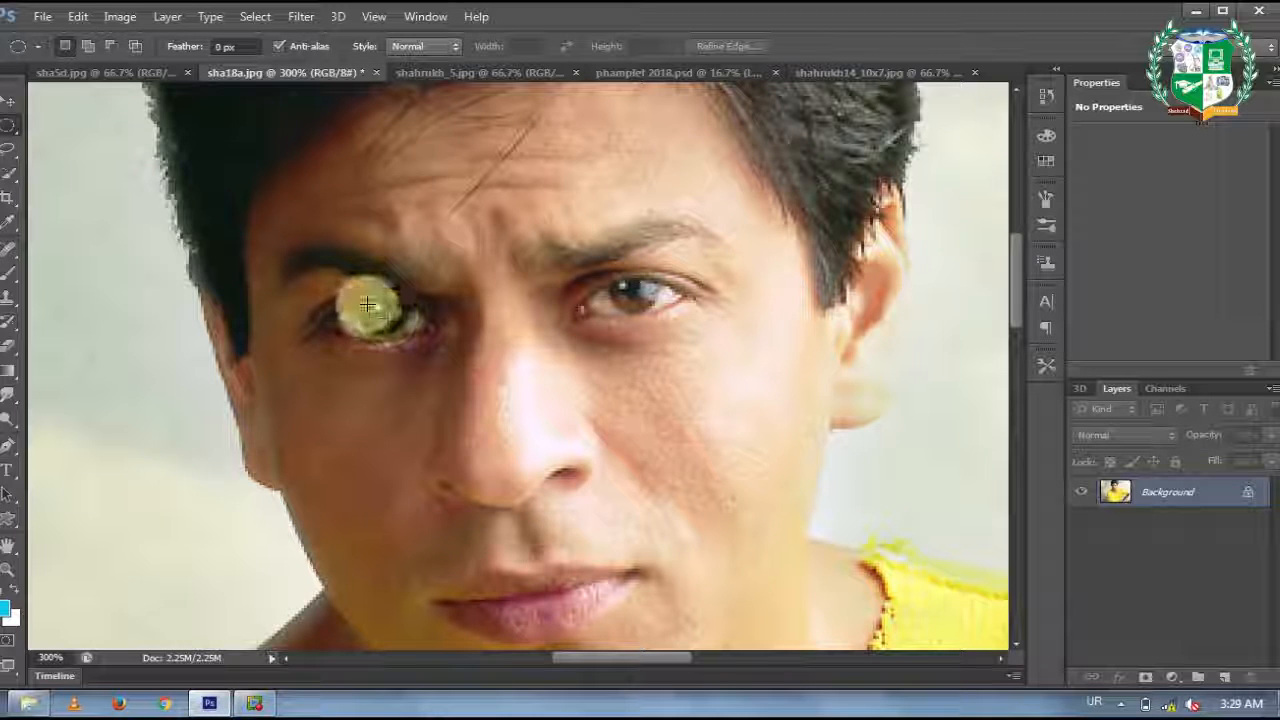
Select the irises of both eyes with the Elliptical Marquee, combining the ellipses in Add to Selection mode.
{"action": "left_click_drag", "start_coordinate": [357, 301], "coordinate": [402, 328]}
{"action": "left_click_drag", "start_coordinate": [617, 288], "coordinate": [661, 312]}
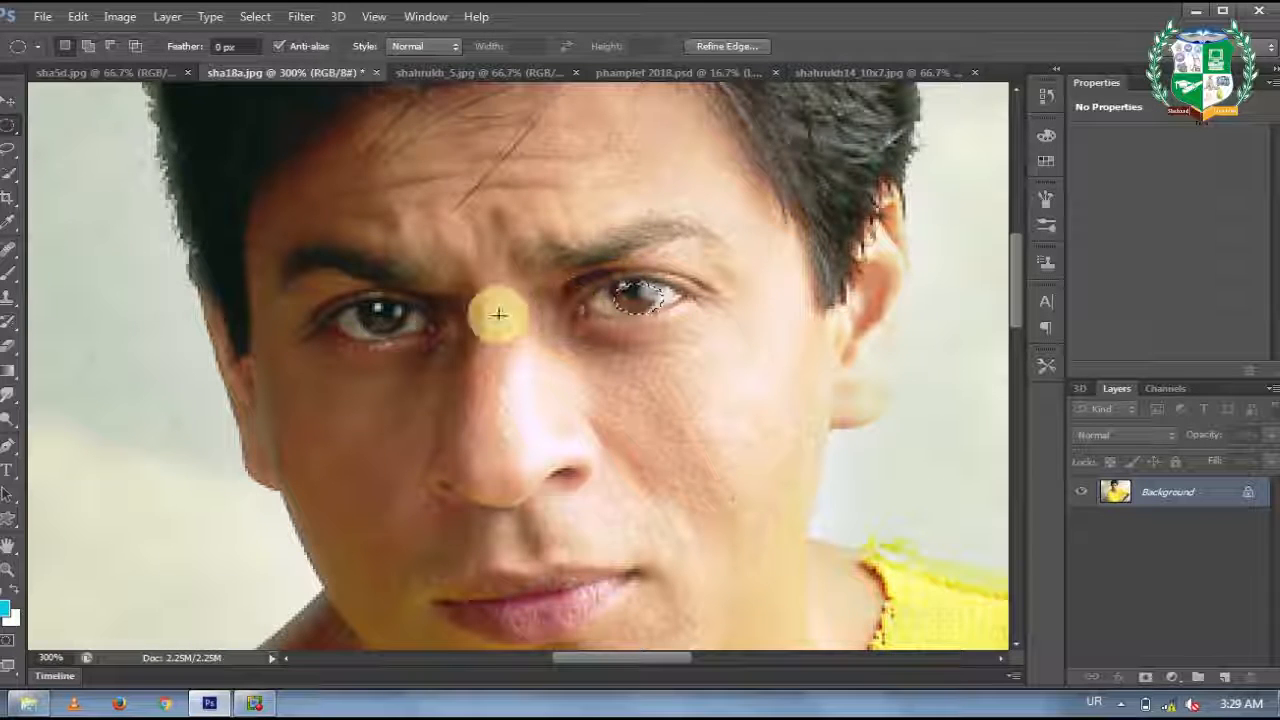
{"action": "left_click", "coordinate": [88, 46]}
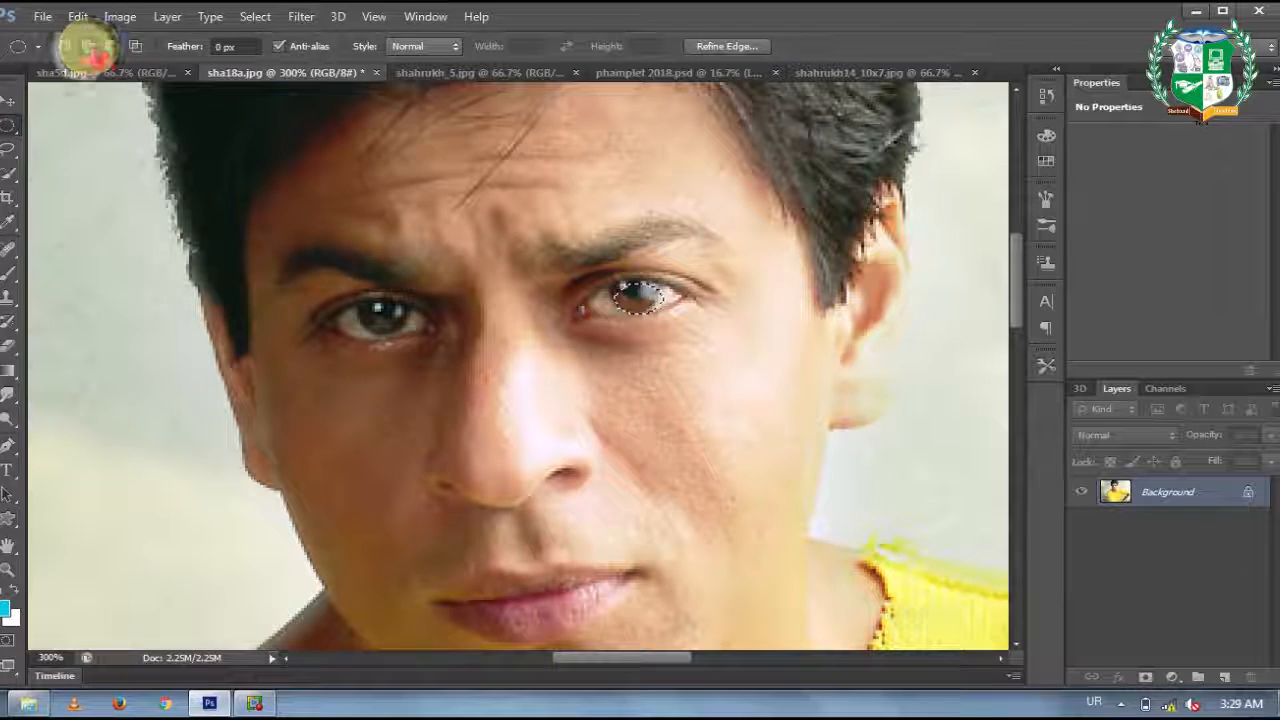
{"action": "left_click_drag", "start_coordinate": [356, 314], "coordinate": [409, 330]}
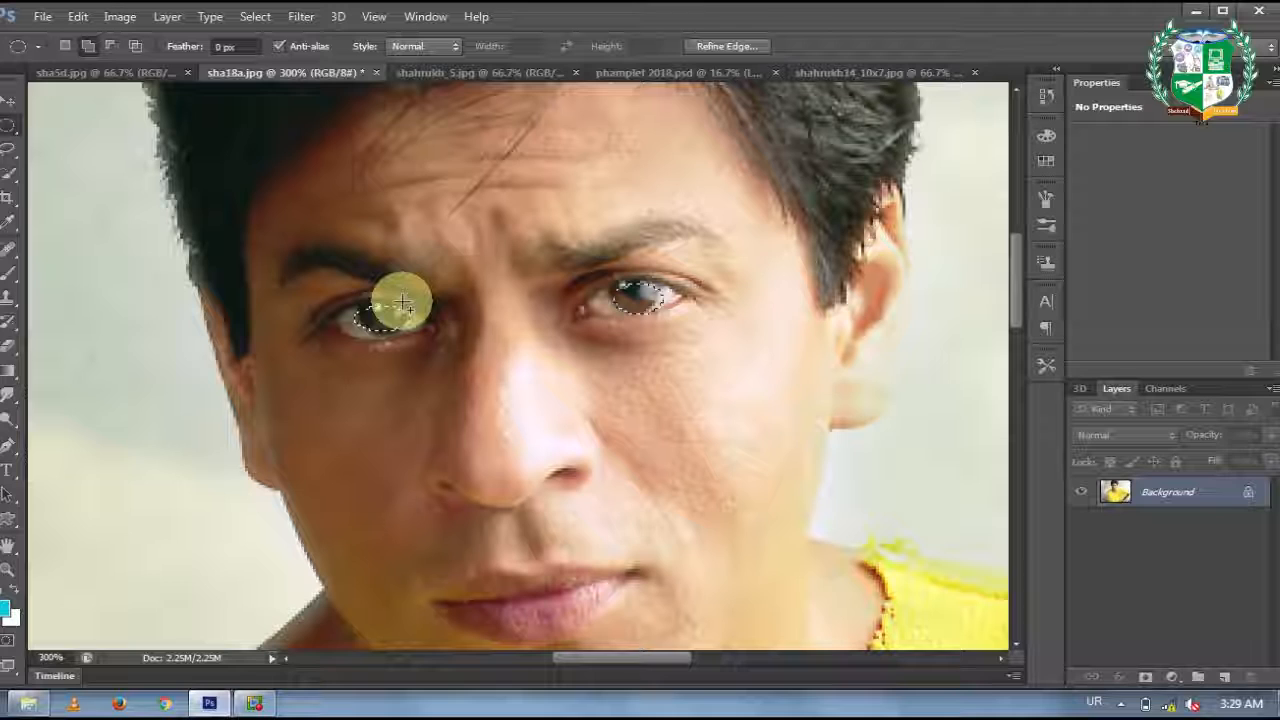
{"action": "mouse_move", "coordinate": [394, 320]}
{"action": "left_mouse_down"}
{"action": "mouse_move", "coordinate": [380, 303]}
{"action": "mouse_move", "coordinate": [346, 309]}
{"action": "mouse_move", "coordinate": [354, 302]}
{"action": "mouse_move", "coordinate": [360, 320]}
{"action": "mouse_move", "coordinate": [386, 308]}
{"action": "left_mouse_up"}
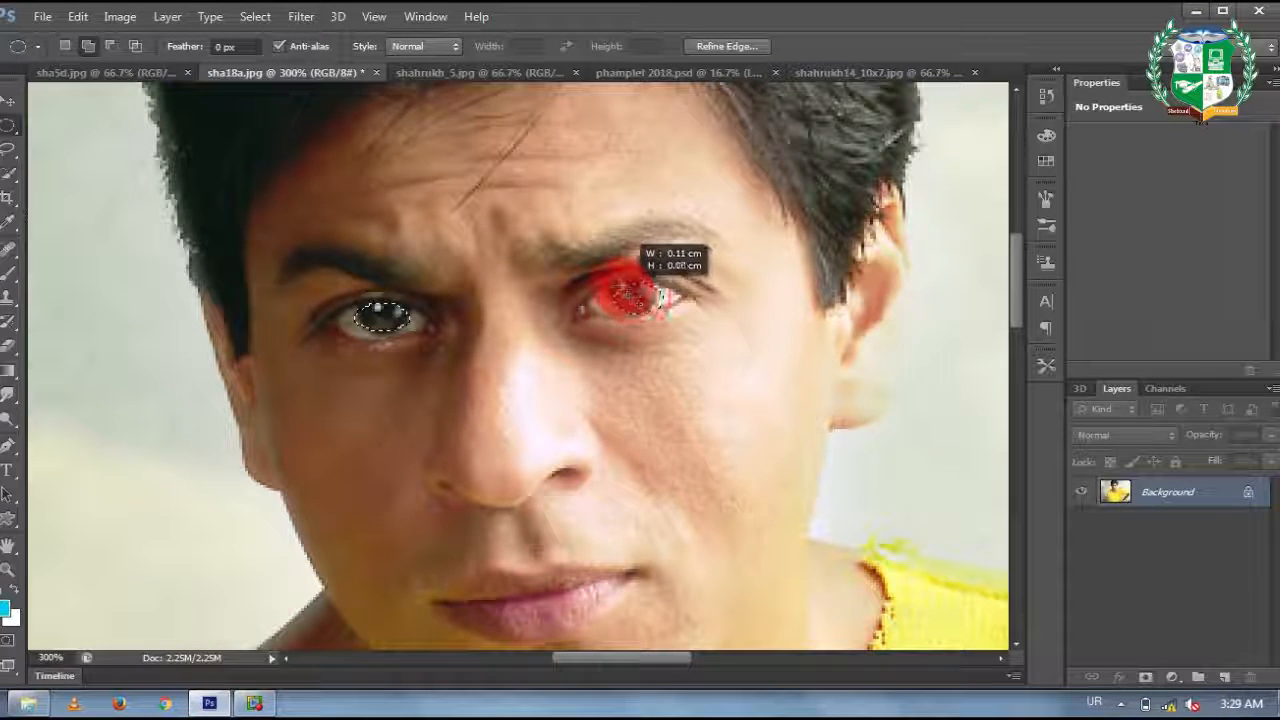
{"action": "mouse_move", "coordinate": [618, 289]}
{"action": "left_mouse_down"}
{"action": "mouse_move", "coordinate": [655, 282]}
{"action": "mouse_move", "coordinate": [622, 286]}
{"action": "left_mouse_up"}
{"action": "left_click", "coordinate": [651, 292]}
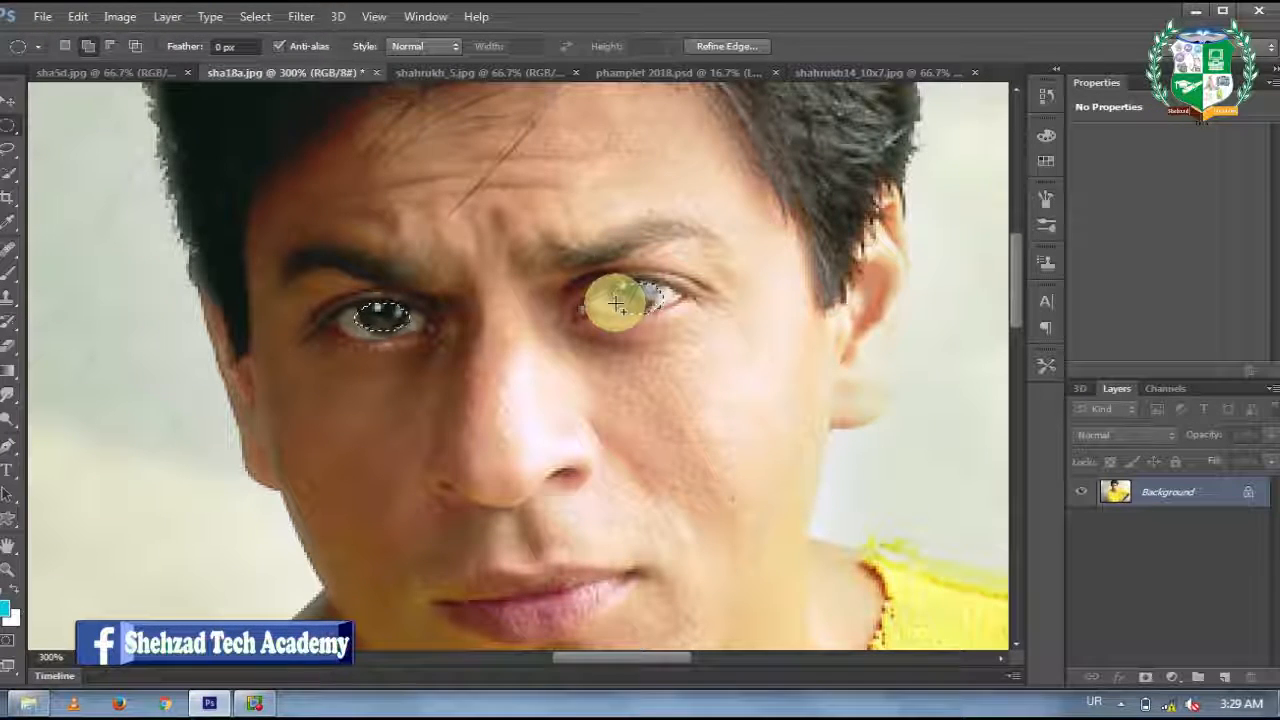
Recolor the selected irises purple with Hue/Saturation by shifting the hue and adjusting the saturation, and clear the selection.
{"action": "key", "text": "ctrl+u"}
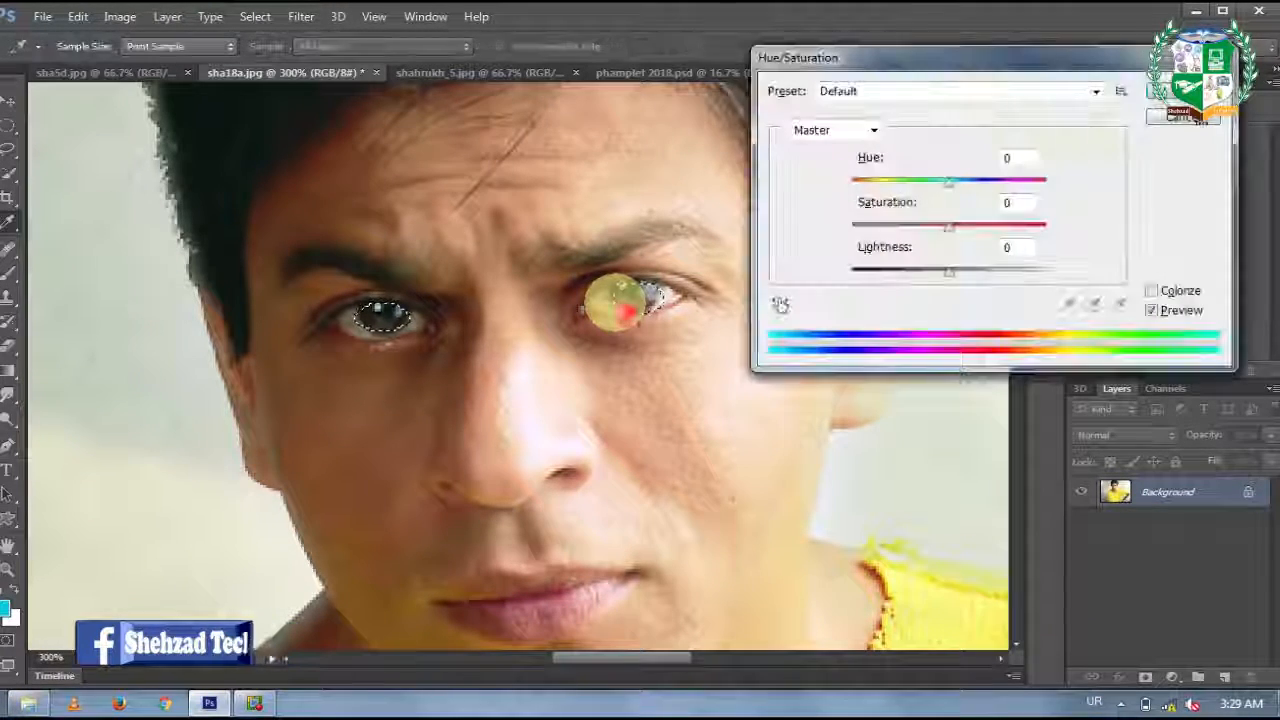
{"action": "left_click_drag", "start_coordinate": [950, 182], "coordinate": [888, 180]}
{"action": "left_click_drag", "start_coordinate": [940, 226], "coordinate": [971, 226]}
{"action": "left_click", "coordinate": [1180, 91]}
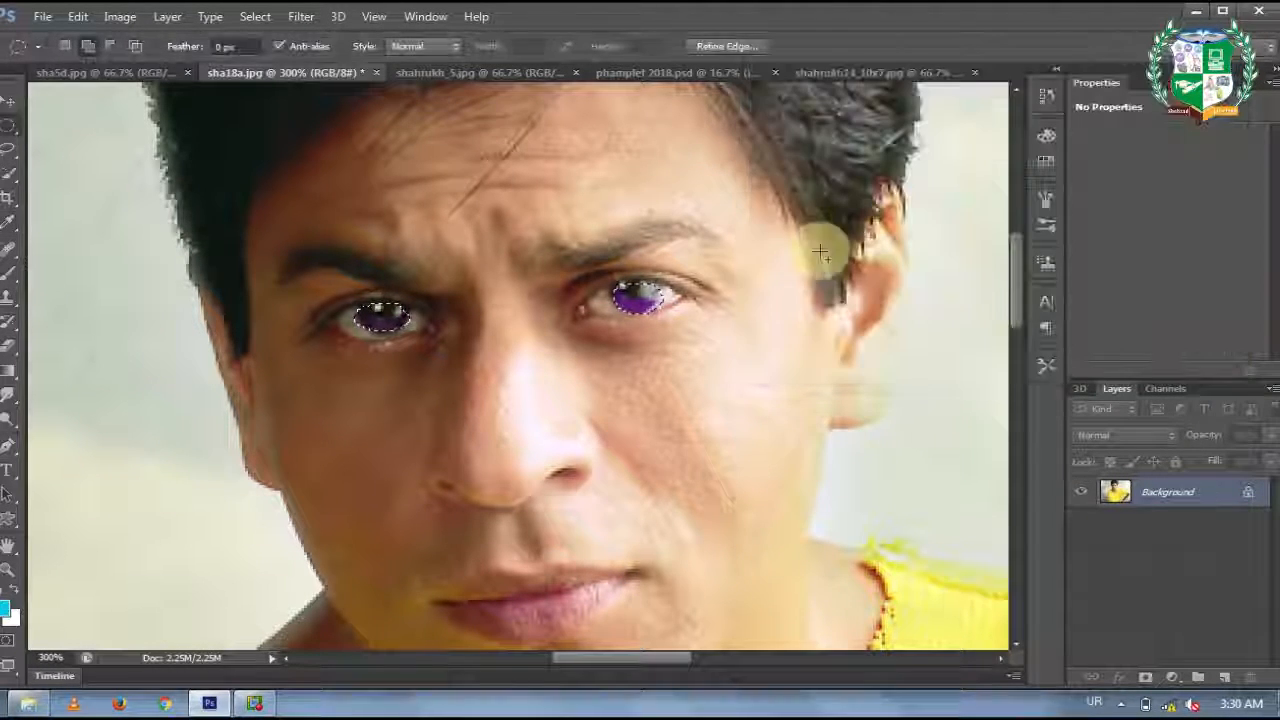
{"action": "left_click", "coordinate": [758, 290]}
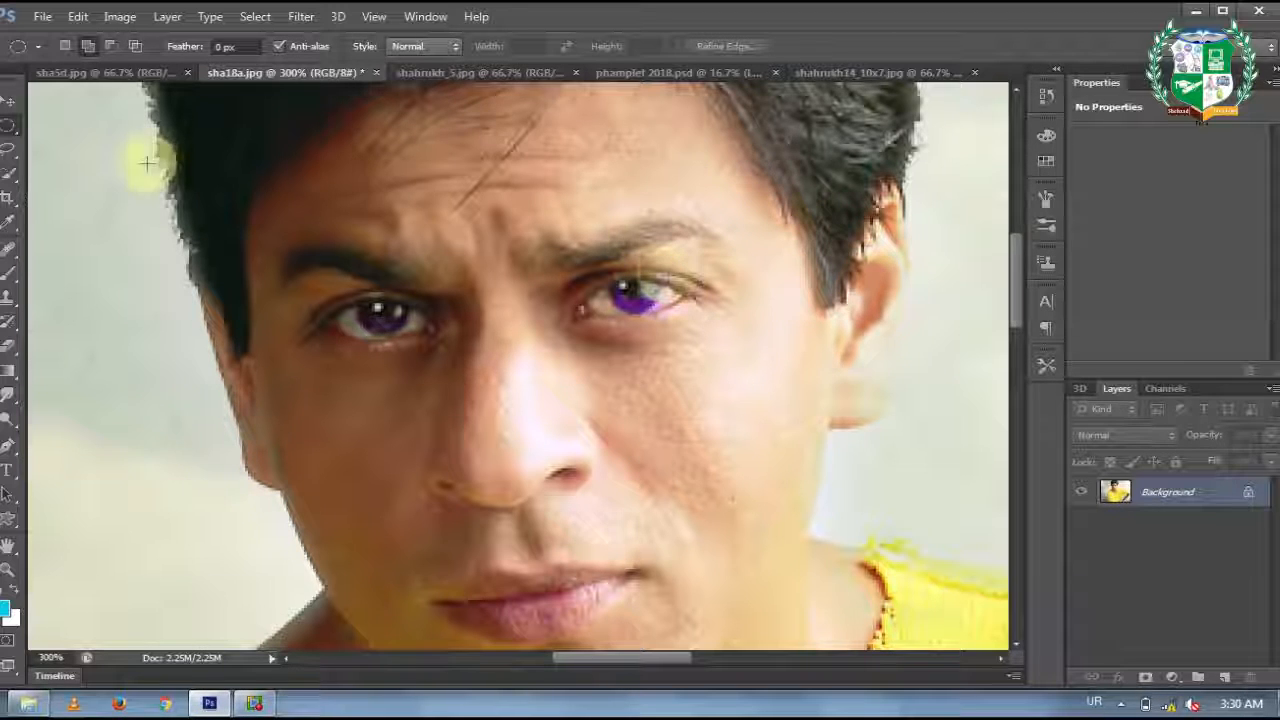
Try drawing a circular selection over the forehead and one eyebrow with the Elliptical Marquee, and clear the selection.
{"action": "left_click", "coordinate": [9, 125]}
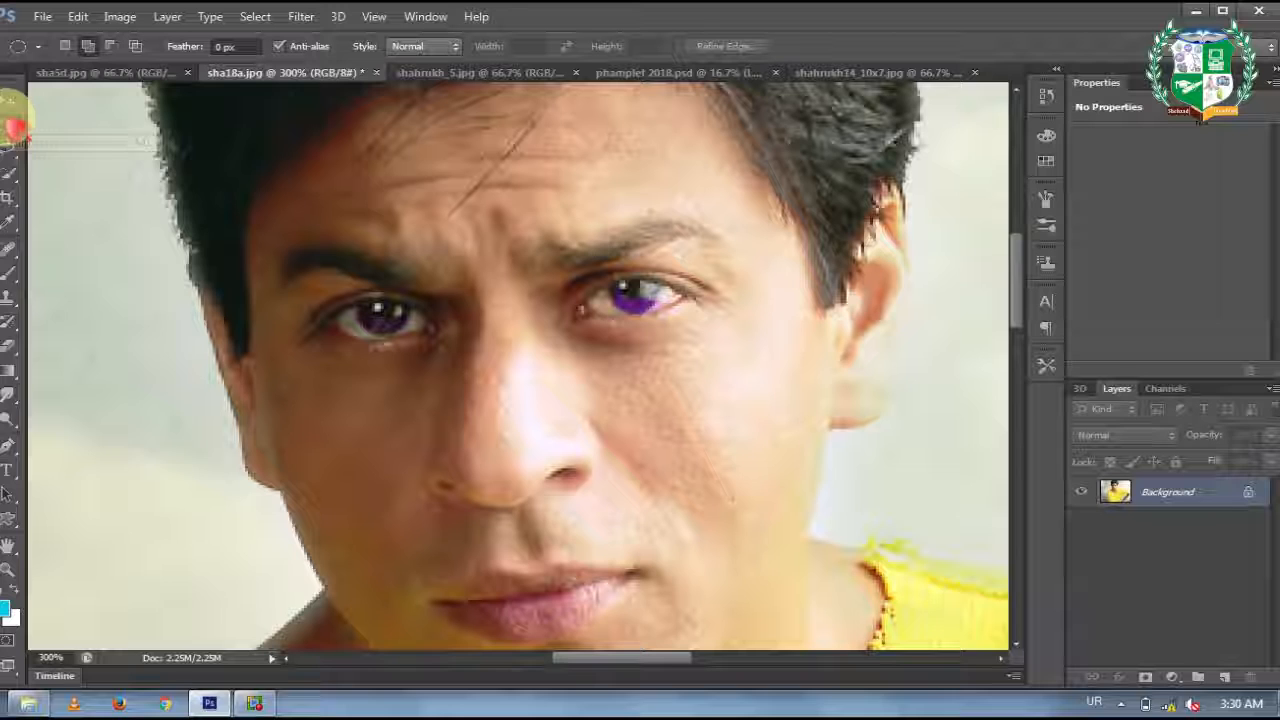
{"action": "right_click", "coordinate": [8, 124]}
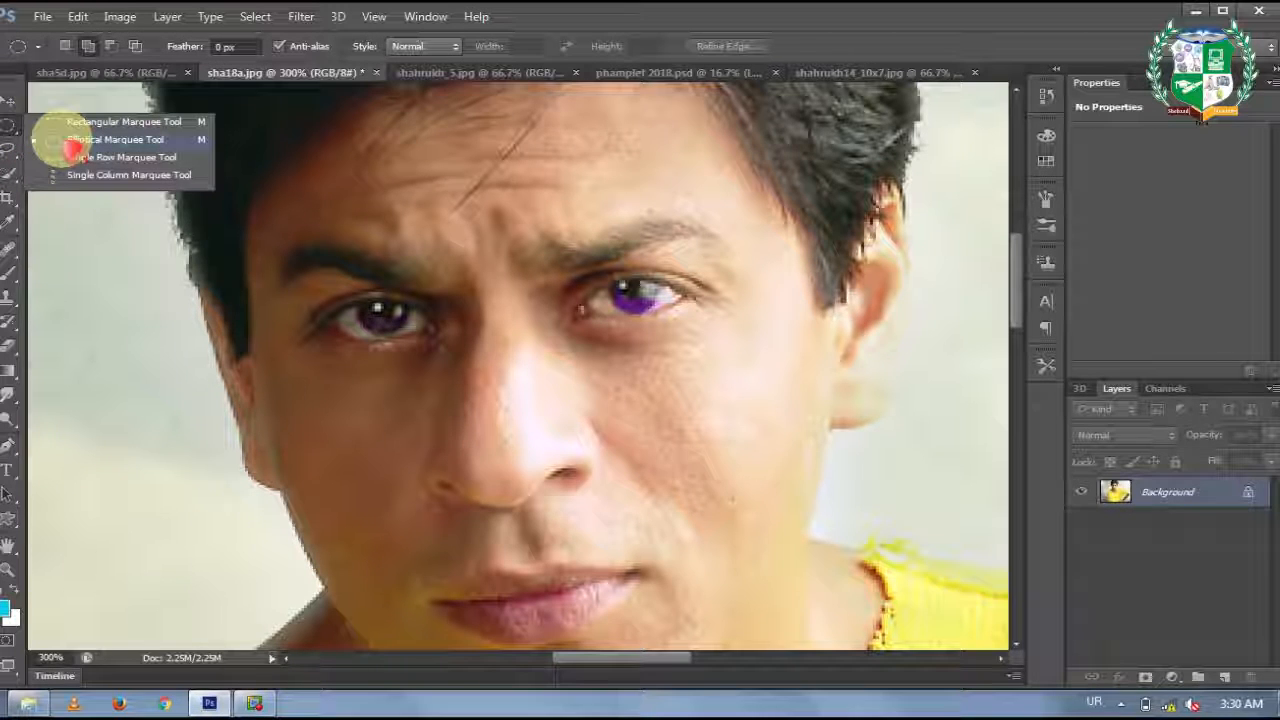
{"action": "left_click", "coordinate": [72, 142]}
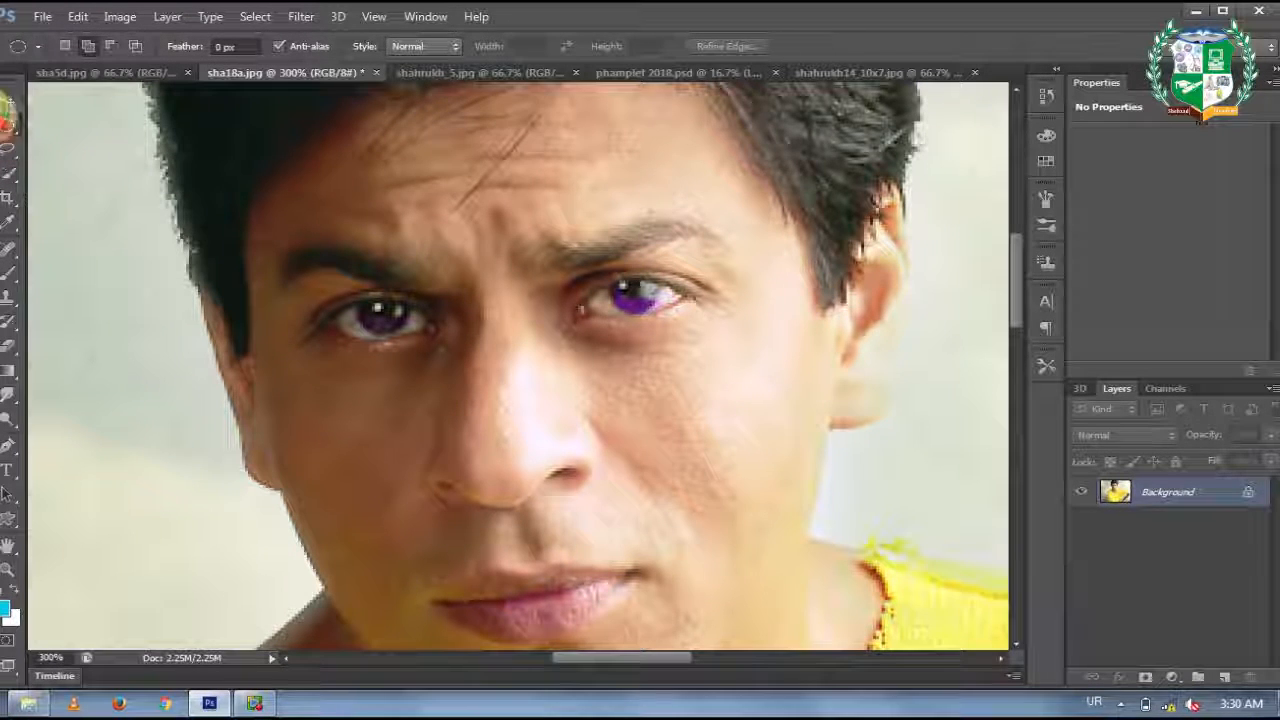
{"action": "right_click", "coordinate": [9, 124]}
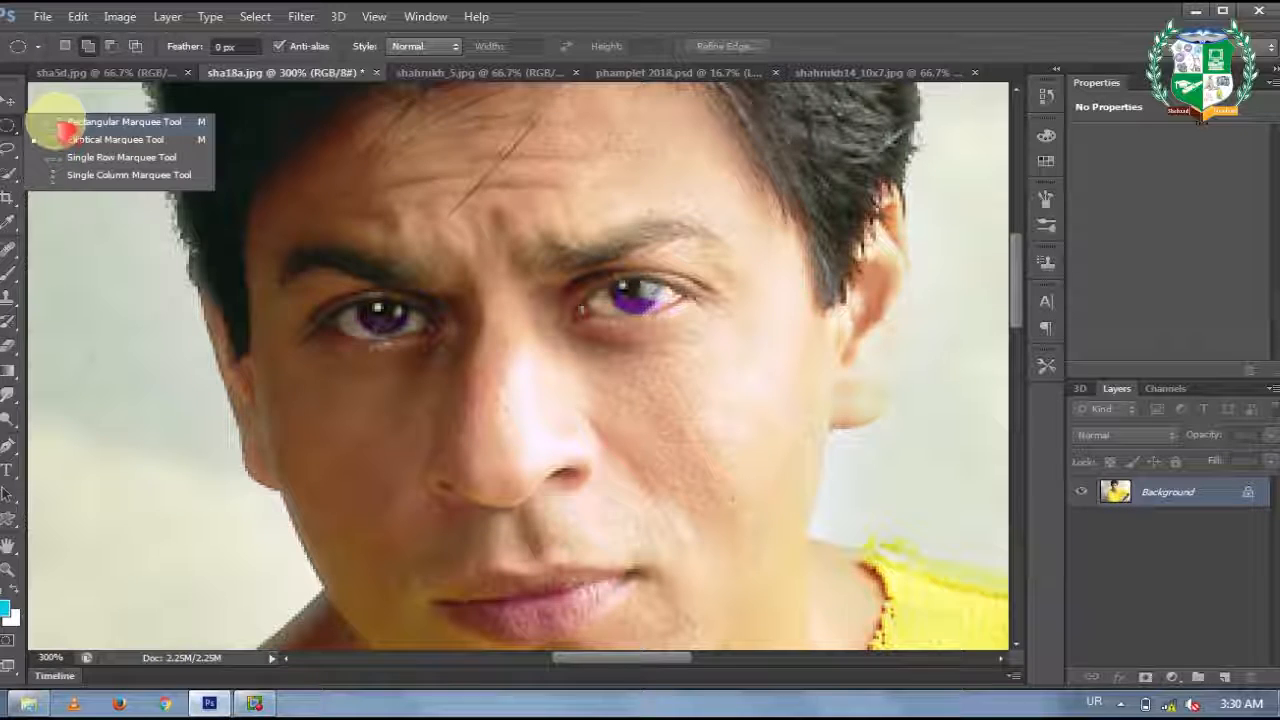
{"action": "left_click", "coordinate": [76, 140]}
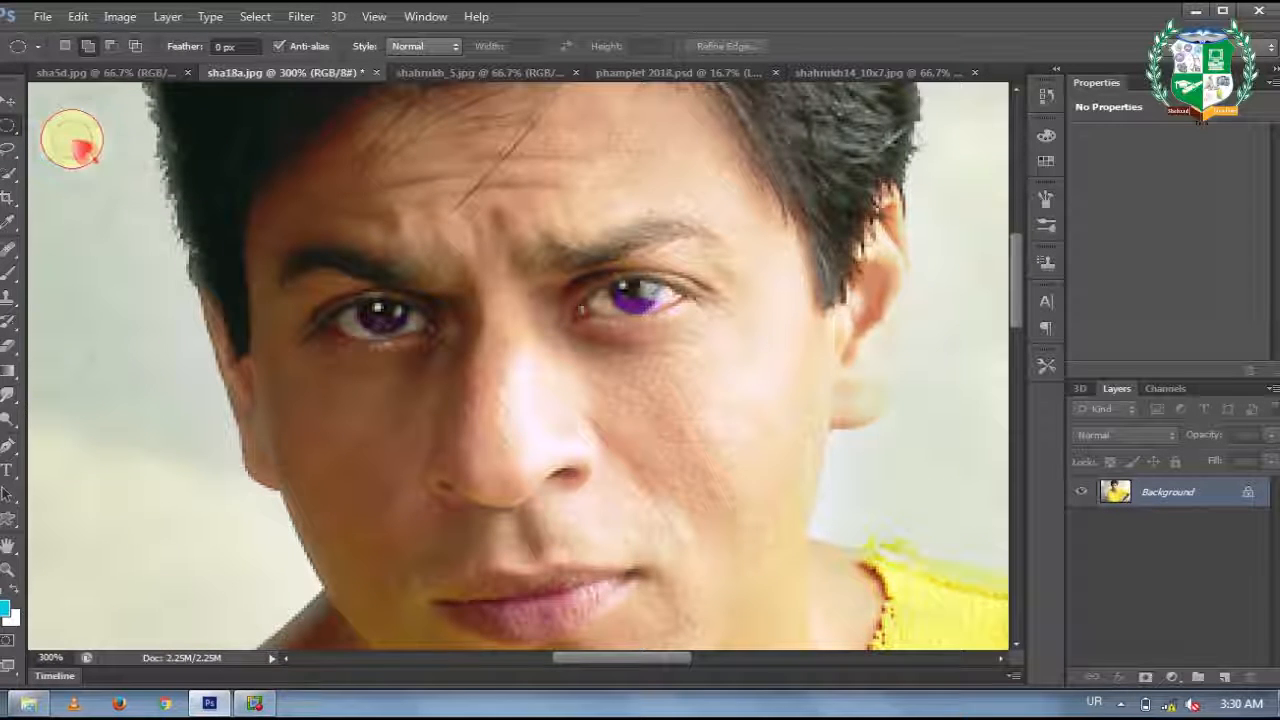
{"action": "left_click_drag", "start_coordinate": [297, 163], "coordinate": [565, 292]}
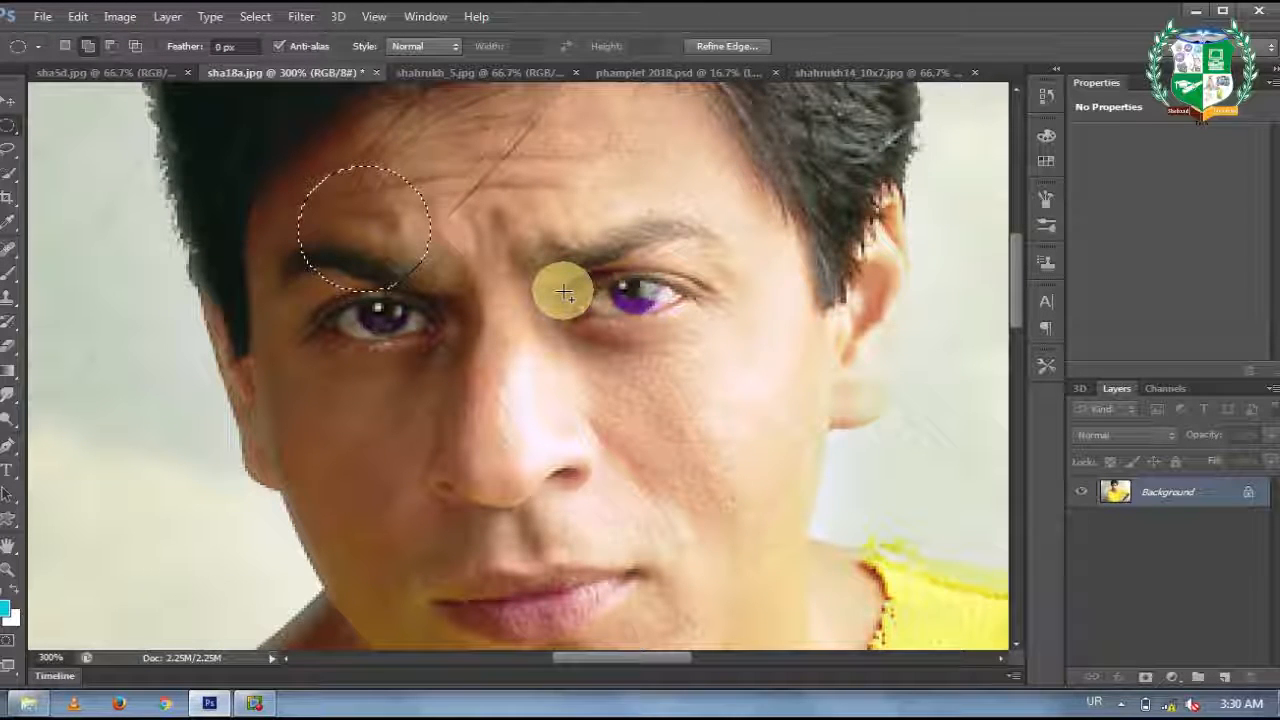
{"action": "left_click", "coordinate": [565, 297]}
Try combining several overlapping elliptical selections across the forehead, eyebrows and one eye in Add to Selection mode, and clear the selection.
{"action": "right_click", "coordinate": [8, 126]}
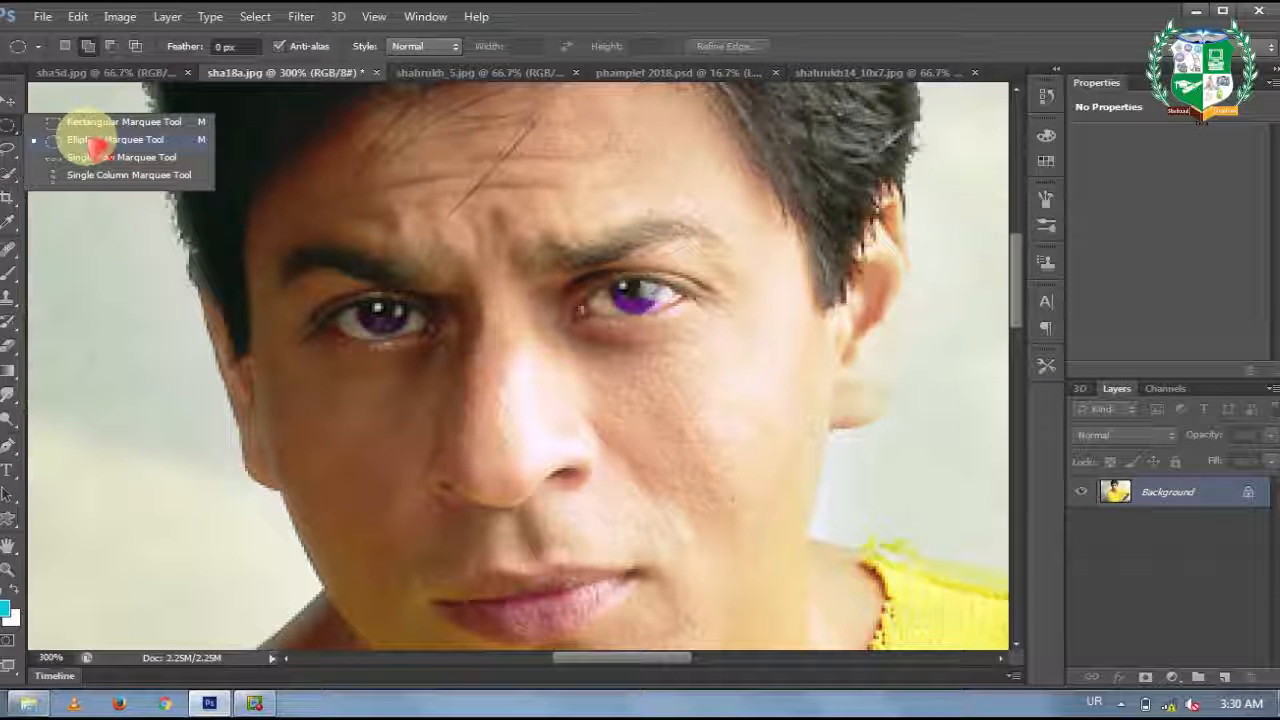
{"action": "left_click", "coordinate": [97, 146]}
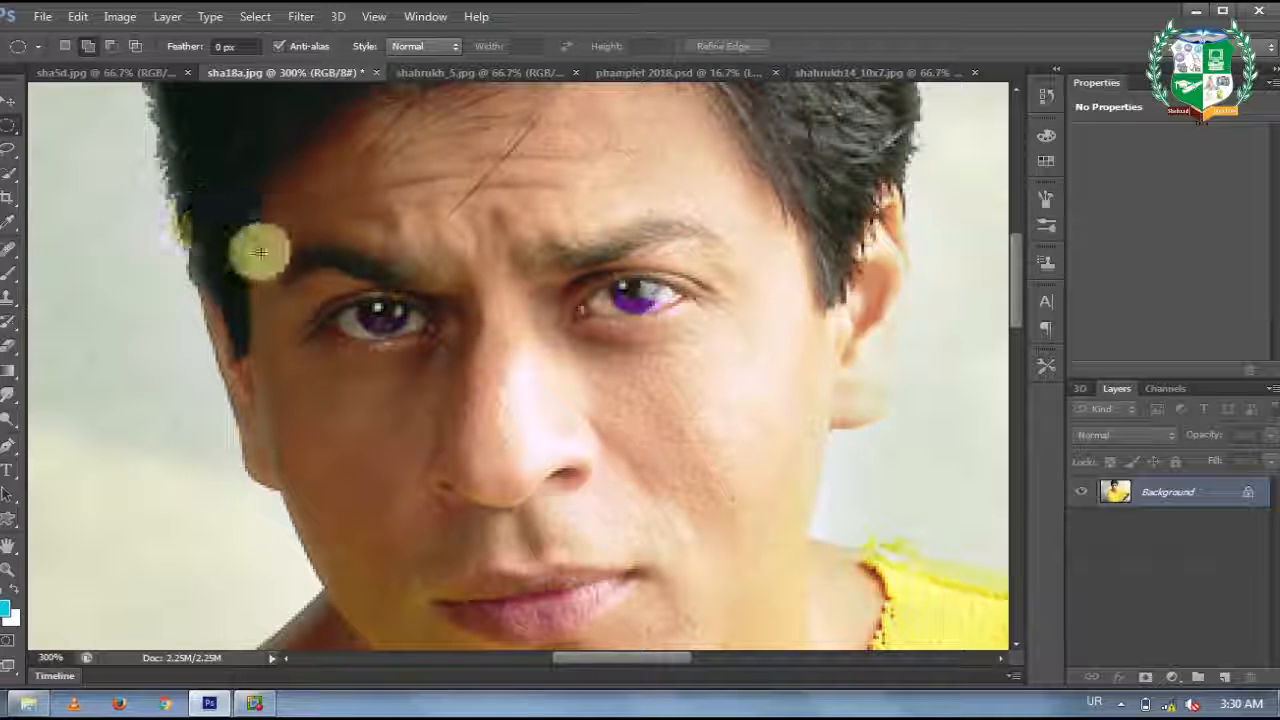
{"action": "left_click_drag", "start_coordinate": [406, 143], "coordinate": [694, 262]}
{"action": "left_click_drag", "start_coordinate": [338, 212], "coordinate": [475, 173]}
{"action": "left_click_drag", "start_coordinate": [488, 300], "coordinate": [347, 184]}
{"action": "left_click_drag", "start_coordinate": [425, 331], "coordinate": [399, 372]}
{"action": "left_click_drag", "start_coordinate": [253, 139], "coordinate": [430, 252]}
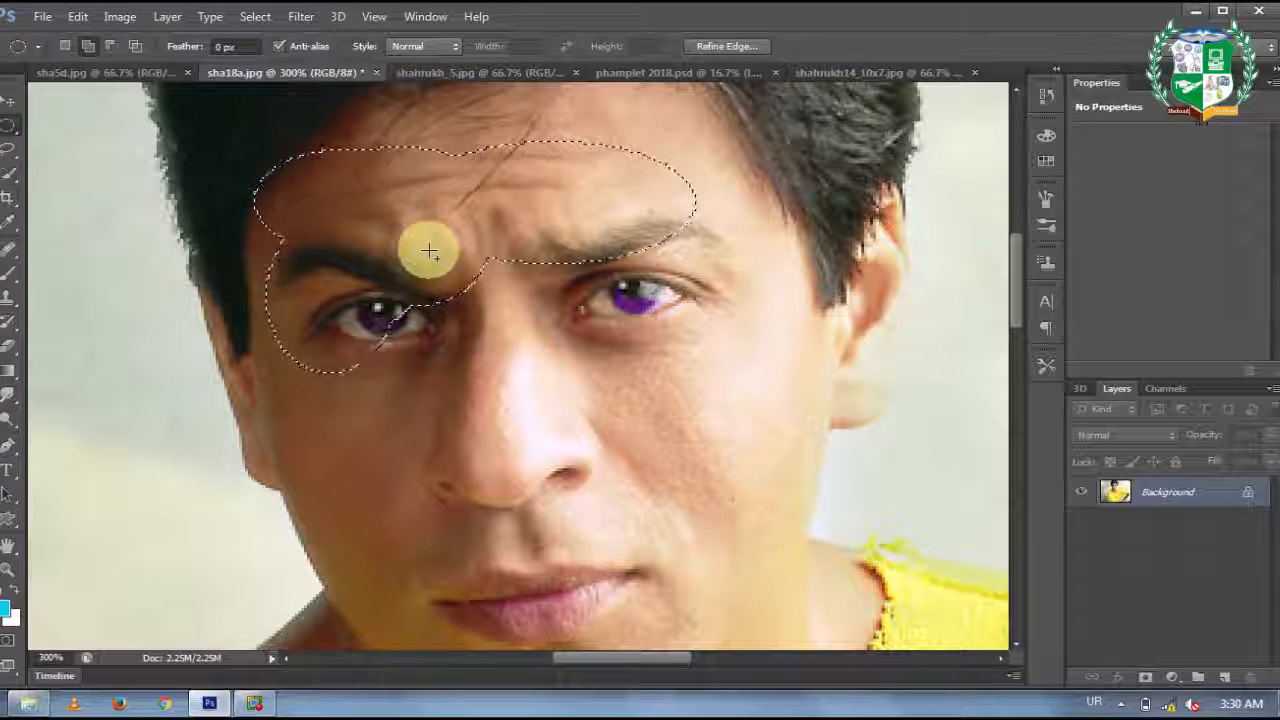
{"action": "mouse_move", "coordinate": [425, 407]}
{"action": "left_mouse_down"}
{"action": "mouse_move", "coordinate": [408, 463]}
{"action": "mouse_move", "coordinate": [150, 242]}
{"action": "left_mouse_up"}
{"action": "left_click_drag", "start_coordinate": [802, 310], "coordinate": [565, 110]}
{"action": "left_click", "coordinate": [562, 116]}
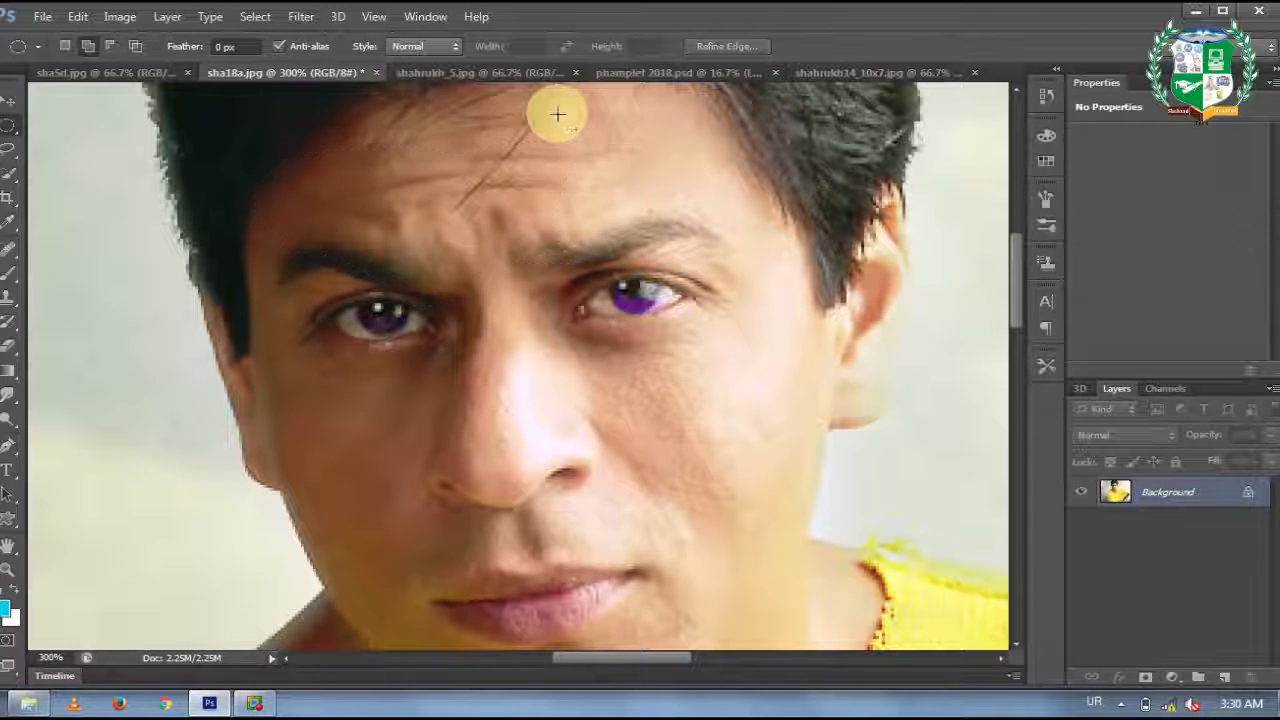